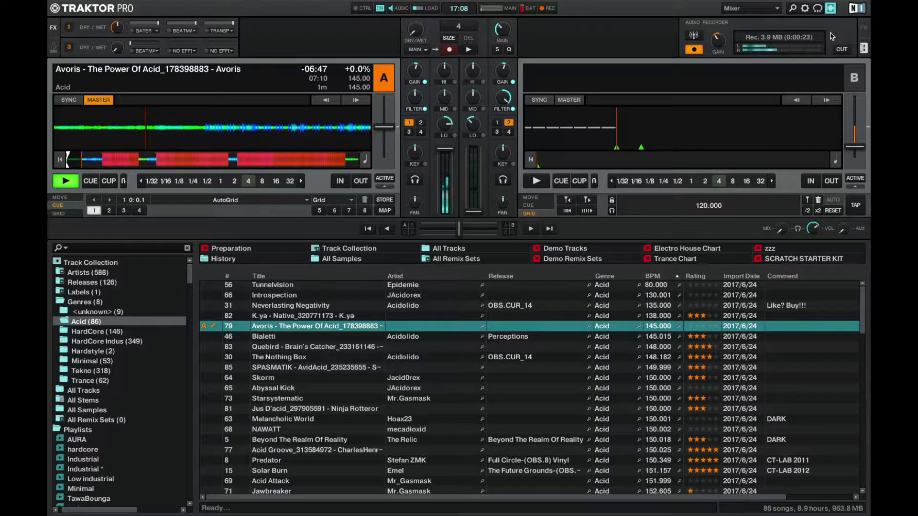
Load "Bialetti" into deck B, start it and sync its tempo to deck A at 145 BPM
{"action": "key", "text": "Down"}
{"action": "key", "text": "ctrl+Right"}
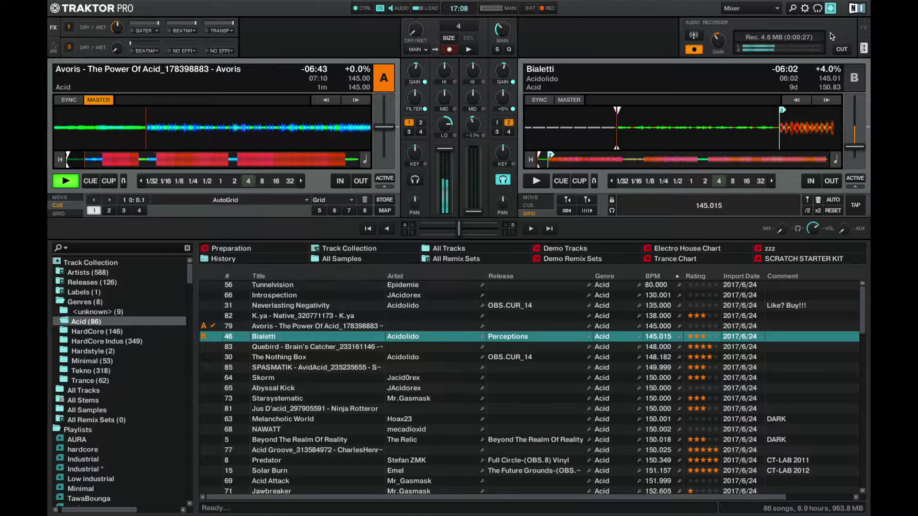
{"action": "key", "text": "j"}
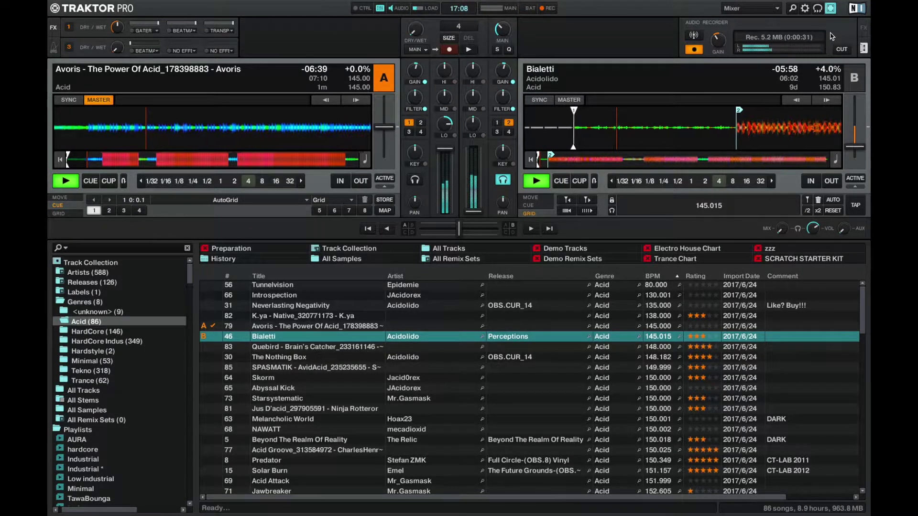
{"action": "key", "text": "h"}
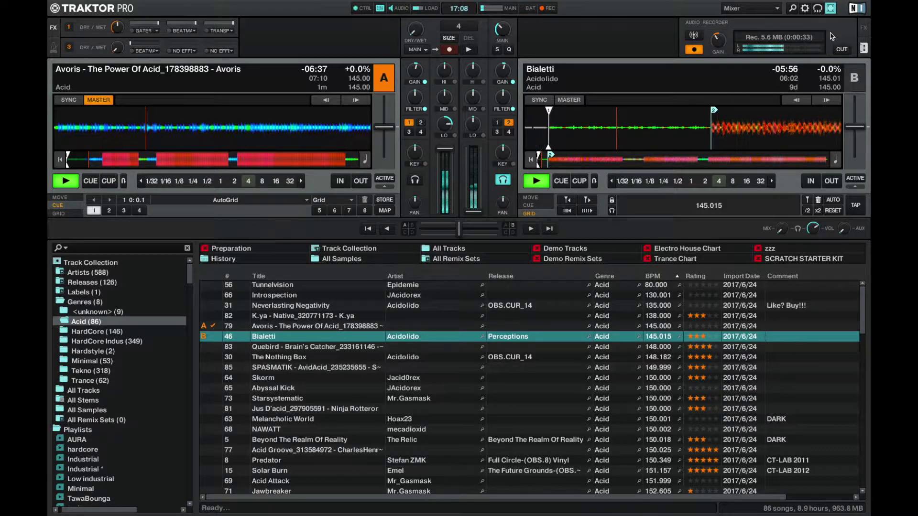
{"action": "key", "text": "h"}
{"action": "key", "text": "Right"}
{"action": "key", "text": "Right"}
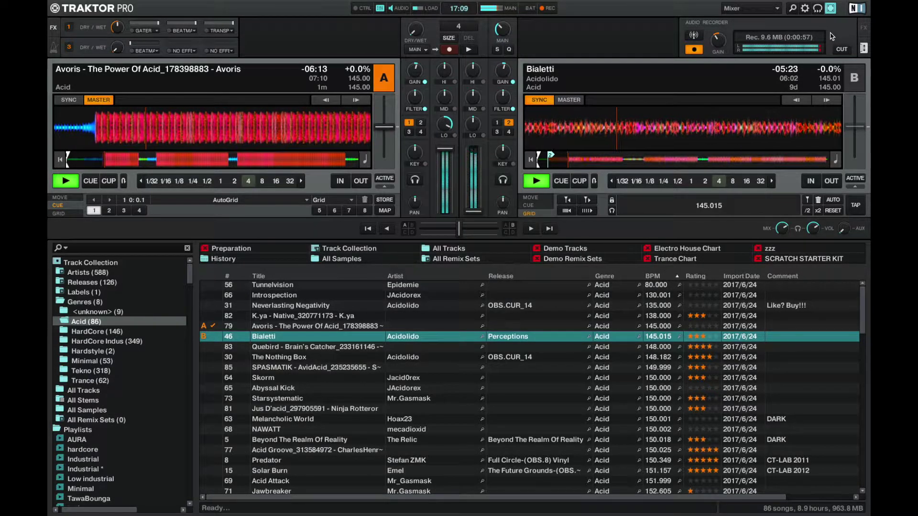
Set an active 8-beat loop on the "Bialetti" intro in deck B and enable deck B's headphone monitoring
{"action": "key", "text": "p"}
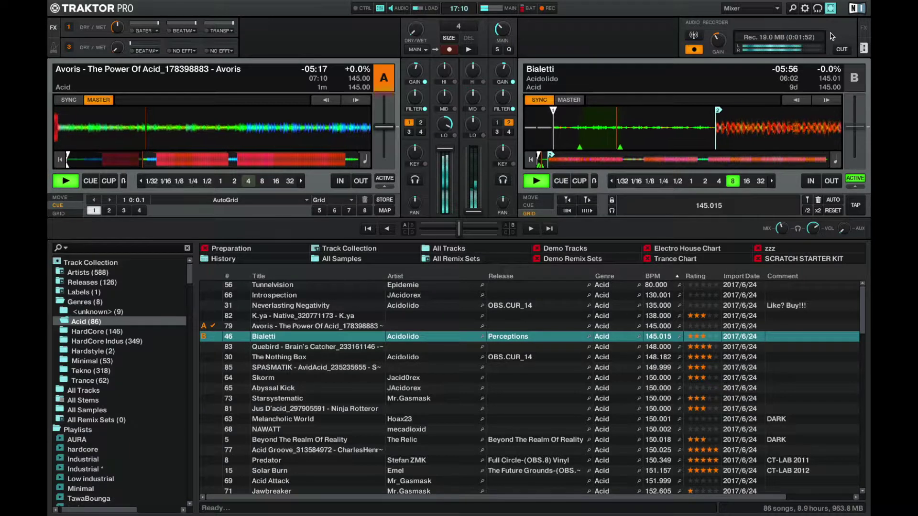
{"action": "key", "text": "Left"}
{"action": "key", "text": "Left"}
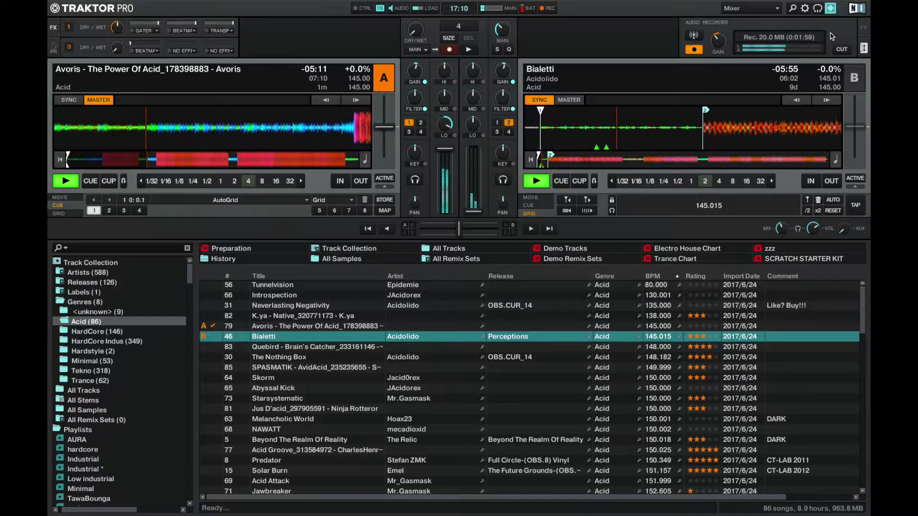
{"action": "key", "text": "8"}
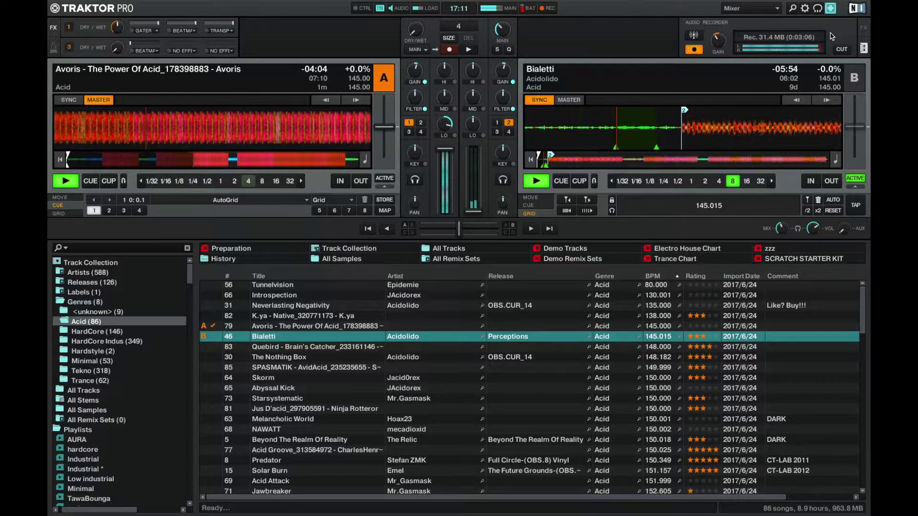
{"action": "key", "text": "h"}
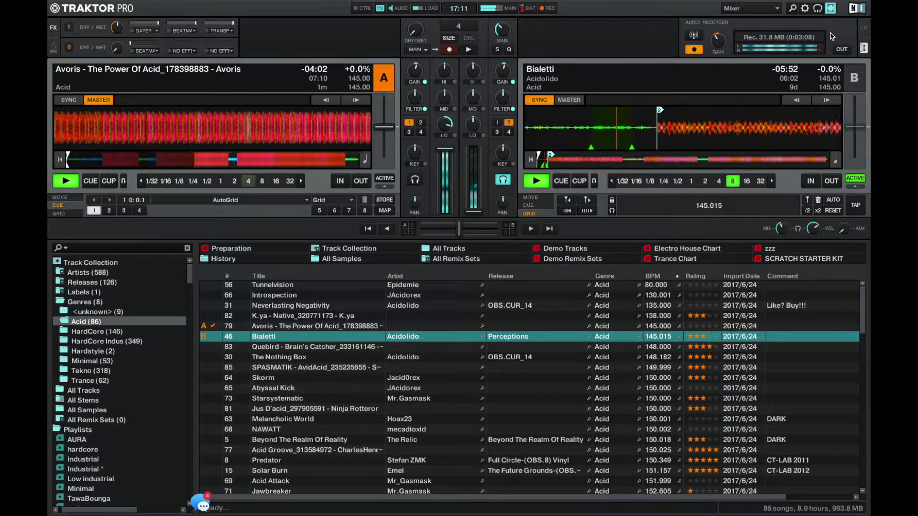
{"action": "key", "text": "s"}
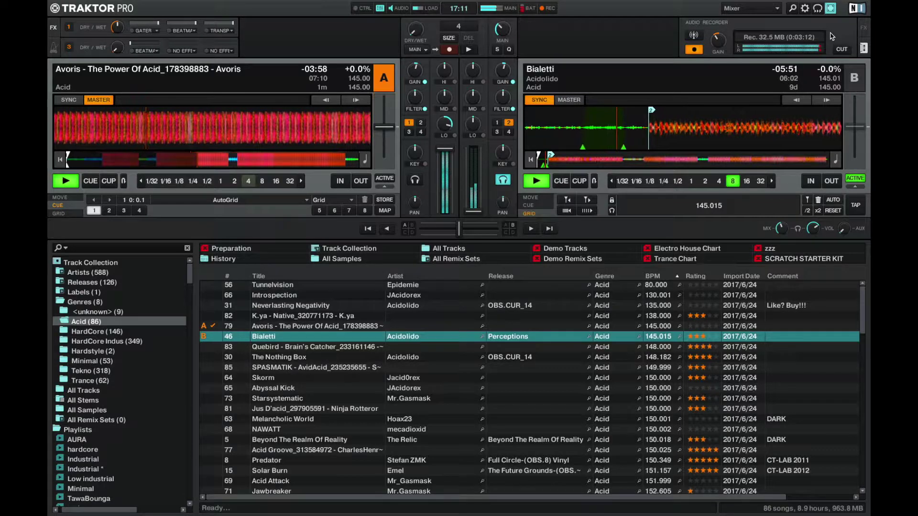
Switch to the desktop, turn off Wi-Fi and return to Traktor
{"action": "key", "text": "ctrl+Left"}
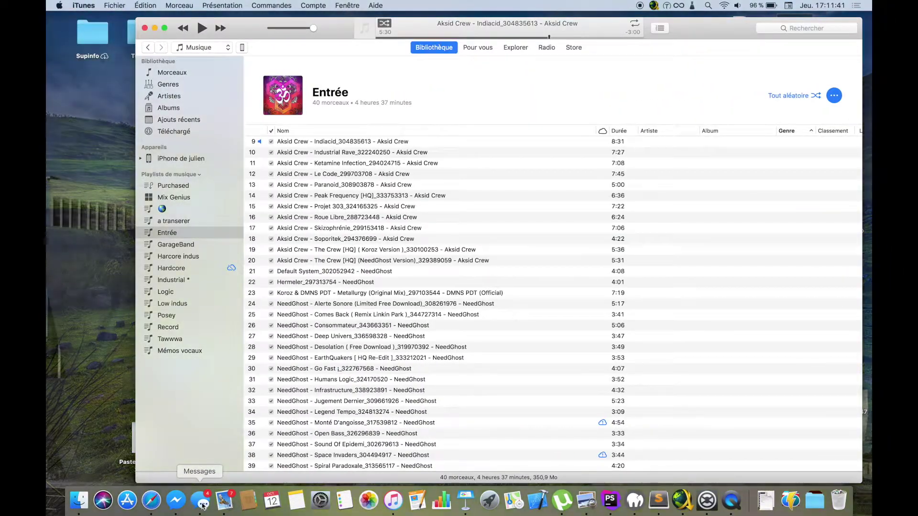
{"action": "right_click", "coordinate": [202, 505]}
{"action": "left_click", "coordinate": [205, 469]}
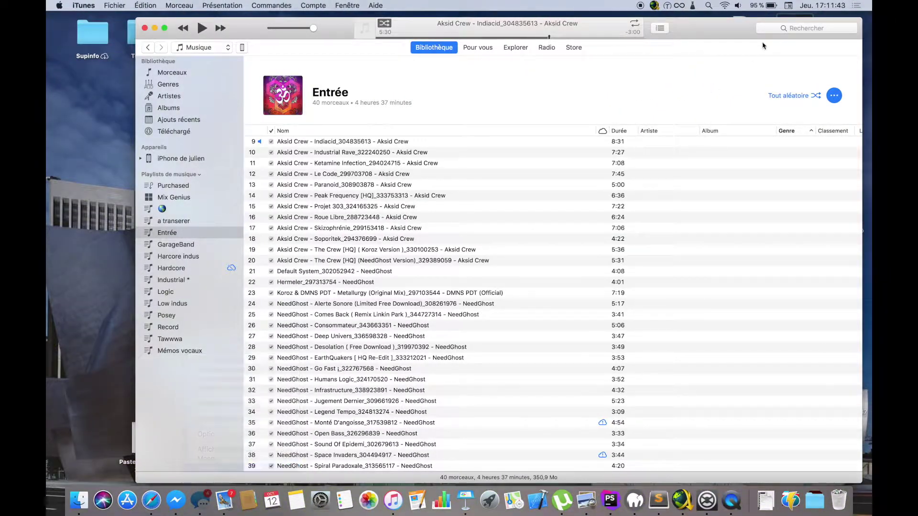
{"action": "left_click", "coordinate": [729, 5]}
{"action": "left_click", "coordinate": [738, 27]}
{"action": "key", "text": "ctrl+Right"}
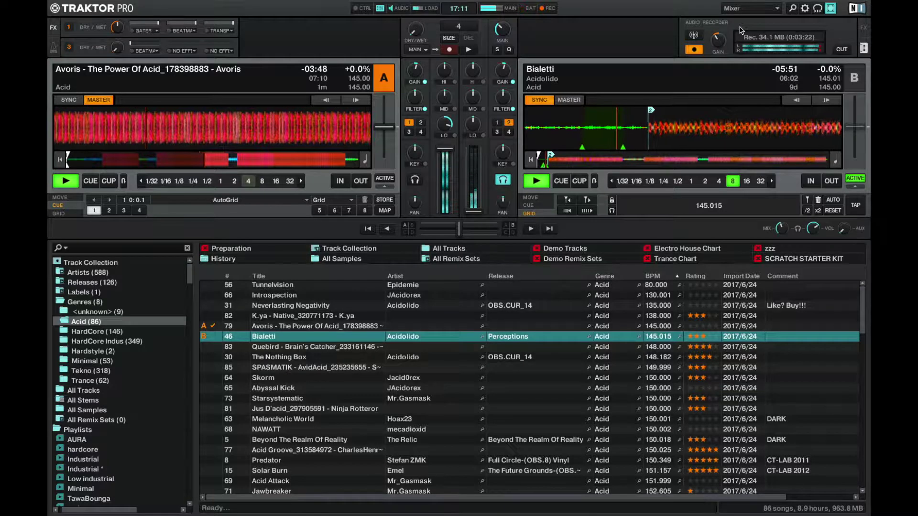
Turn off deck B's headphone monitoring, shorten its loop to 1 beat and release the loop so "Bialetti" plays on
{"action": "key", "text": "p"}
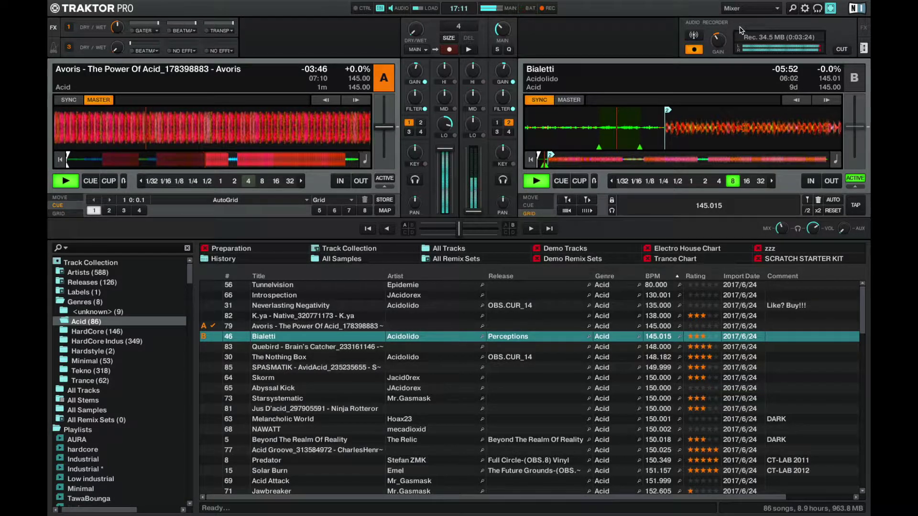
{"action": "key", "text": "h"}
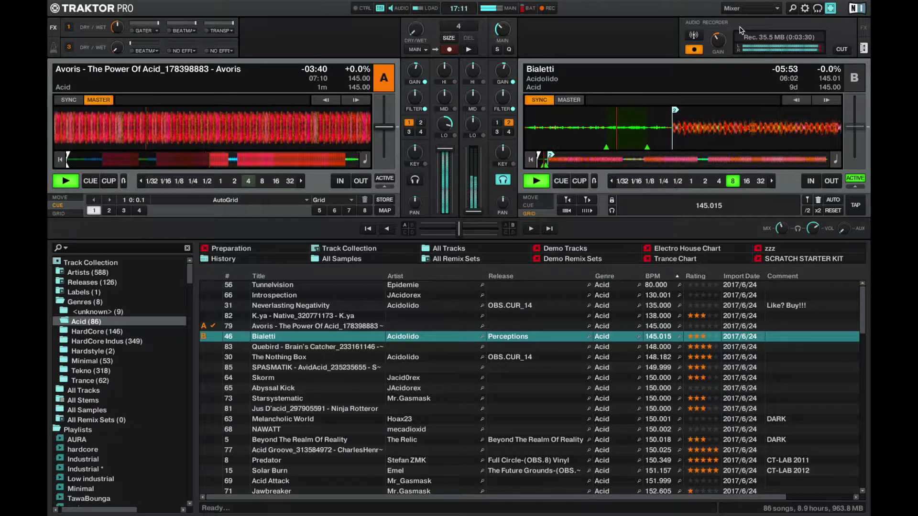
{"action": "key", "text": "p"}
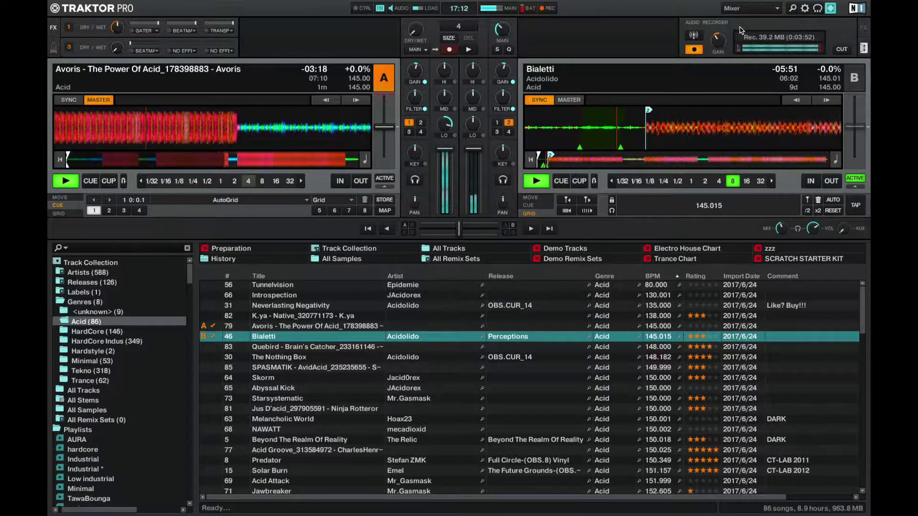
{"action": "key", "text": "p"}
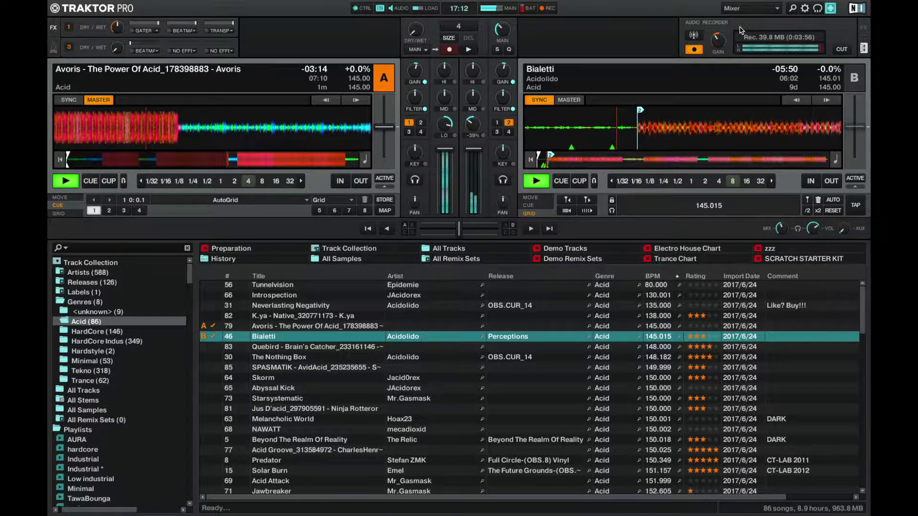
{"action": "key", "text": "p"}
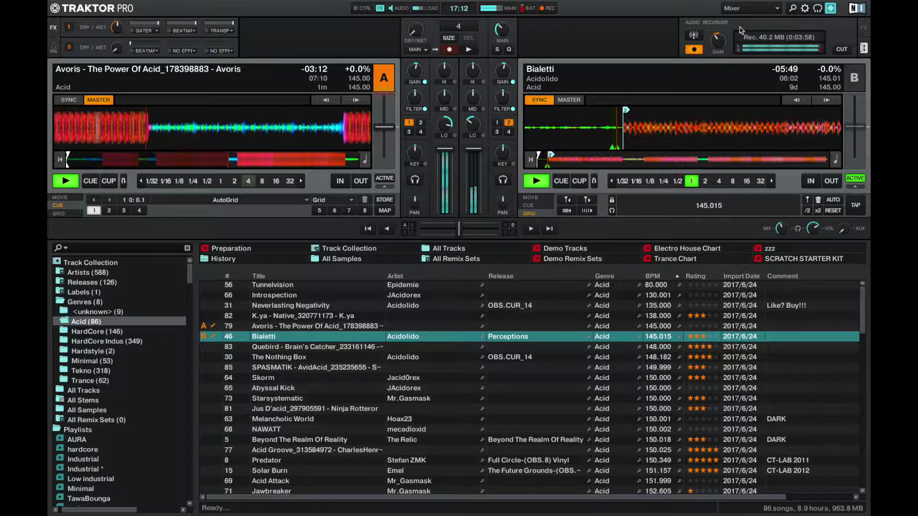
{"action": "key", "text": "p"}
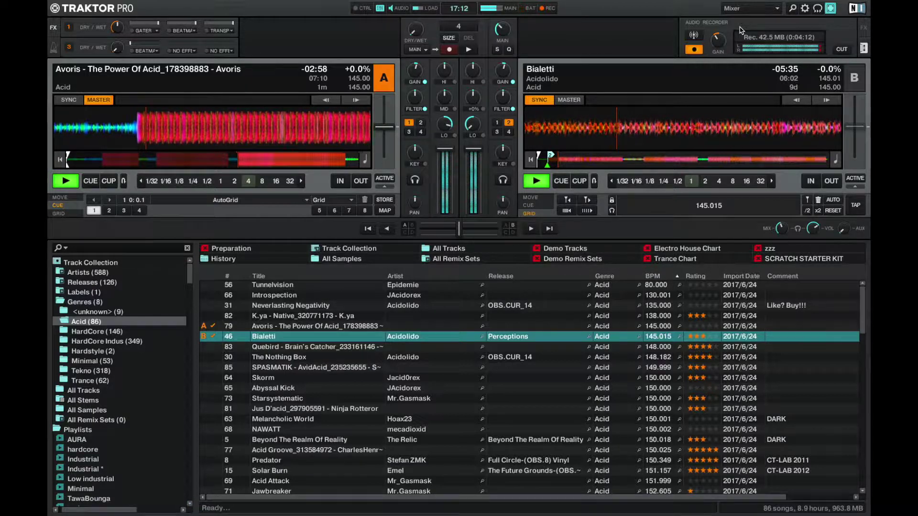
{"action": "mouse_move", "coordinate": [272, 507]}
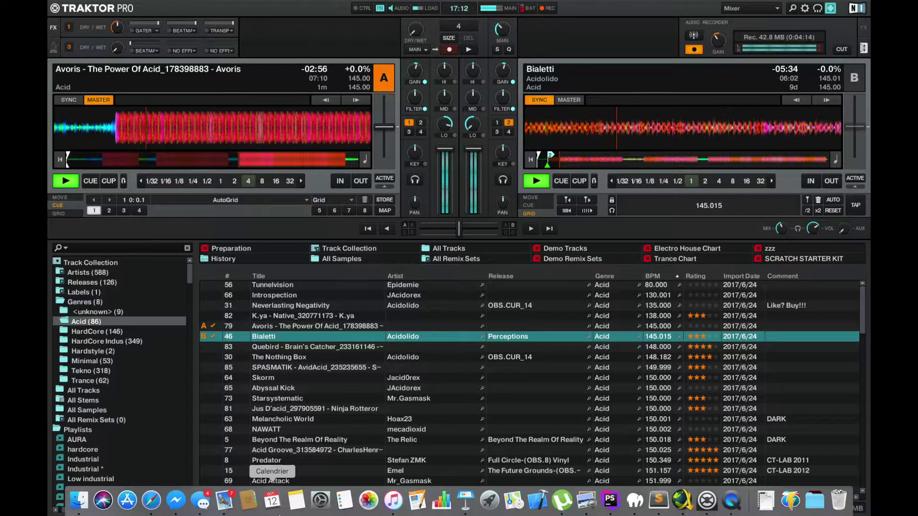
{"action": "right_click", "coordinate": [210, 501]}
{"action": "left_click", "coordinate": [219, 469]}
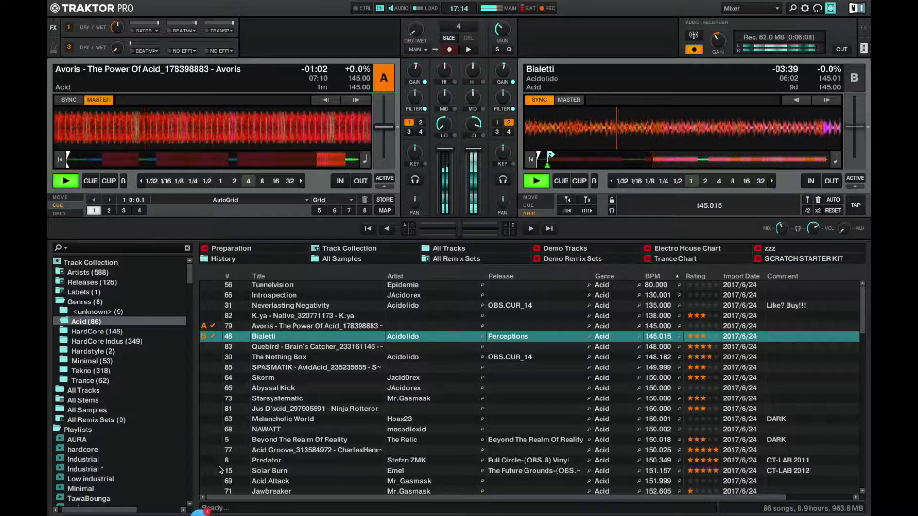
Enable sync on deck A, load "Quebird - Brain's Catcher" into it and play it with an 8-beat loop size
{"action": "key", "text": "s"}
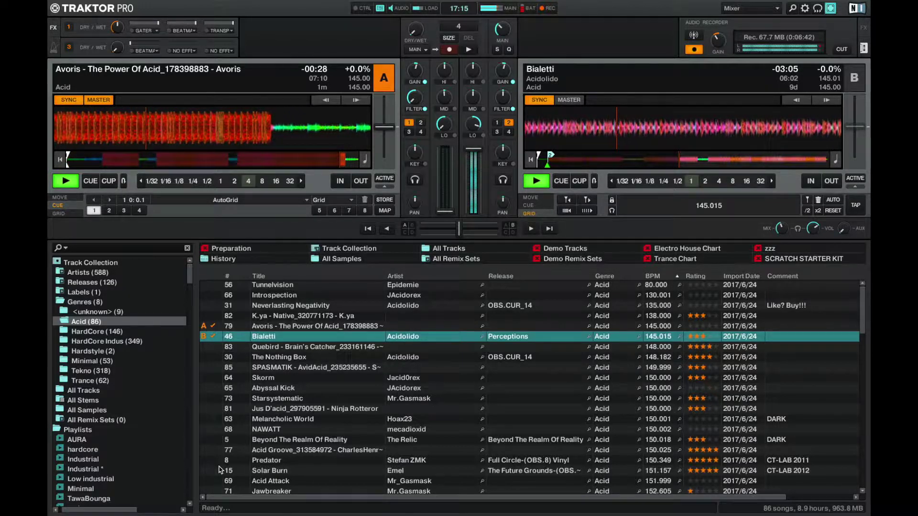
{"action": "key", "text": "Down"}
{"action": "key", "text": "space"}
{"action": "key", "text": "ctrl+Left"}
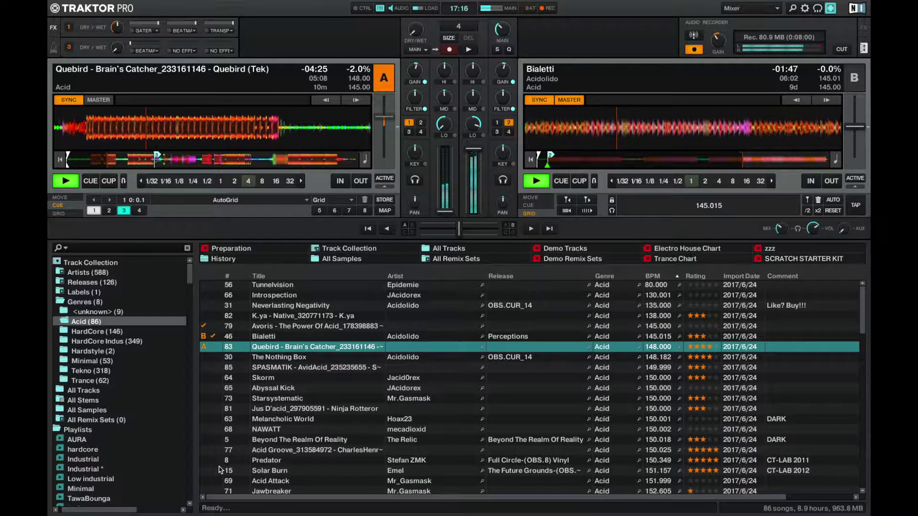
{"action": "key", "text": "1"}
{"action": "key", "text": "1"}
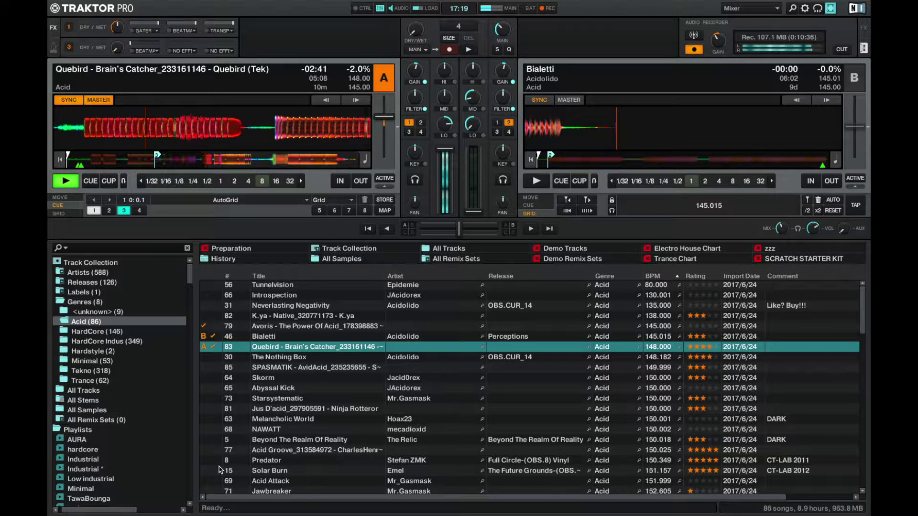
Load "The Nothing Box" into deck B, play it synced at 145 BPM and stop deck A
{"action": "key", "text": "Down"}
{"action": "key", "text": "ctrl+Right"}
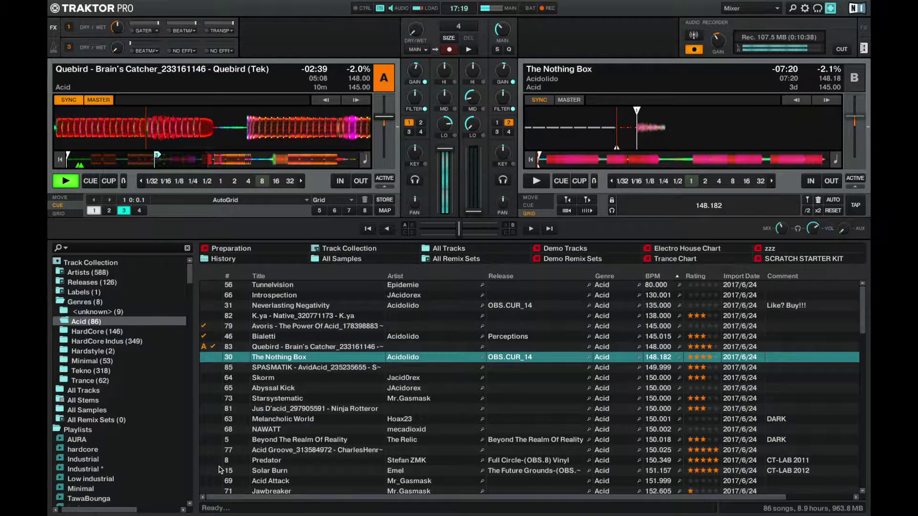
{"action": "key", "text": "l"}
{"action": "key", "text": "p"}
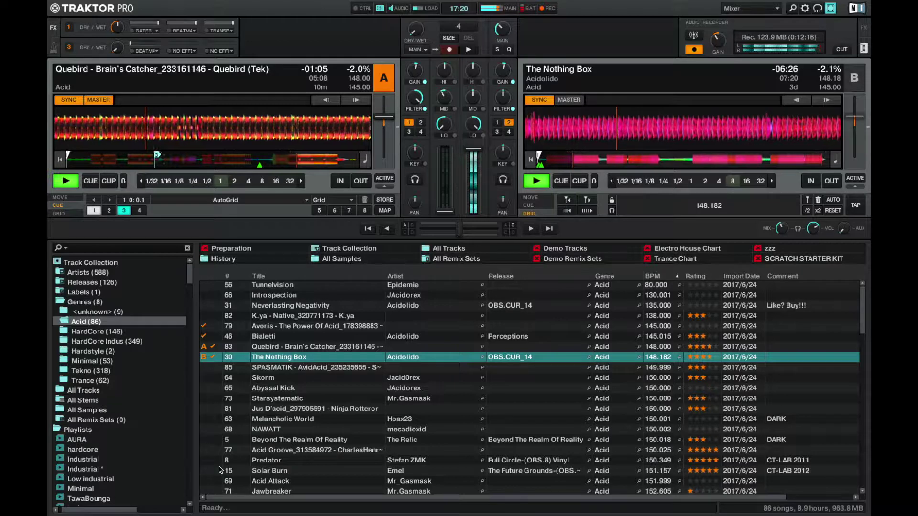
{"action": "key", "text": "a"}
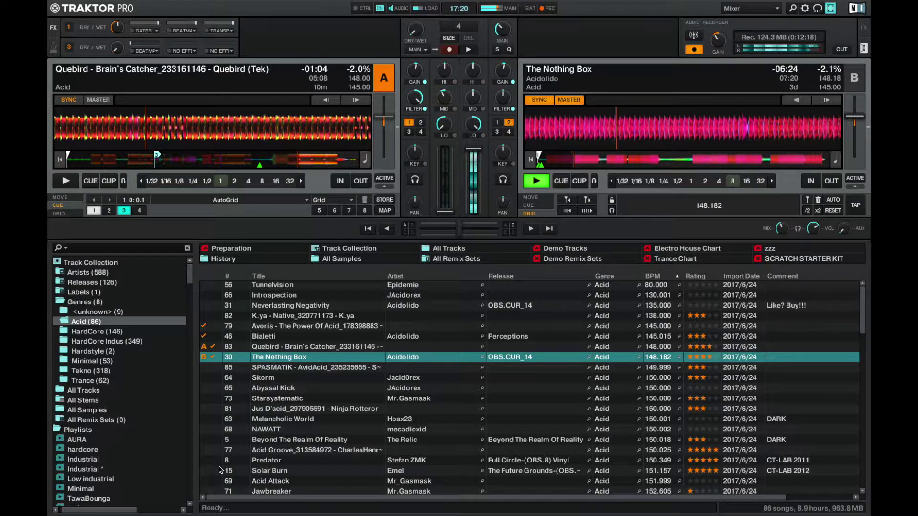
Load "Melancholic World" from the Acid track list into deck A and play it with headphone monitoring on
{"action": "key", "text": "Down"}
{"action": "key", "text": "Down"}
{"action": "key", "text": "Down"}
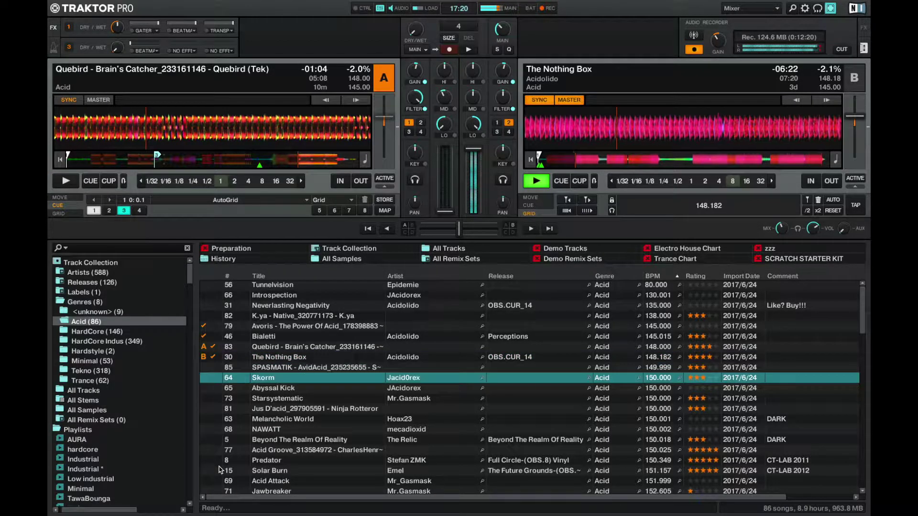
{"action": "key", "text": "Down"}
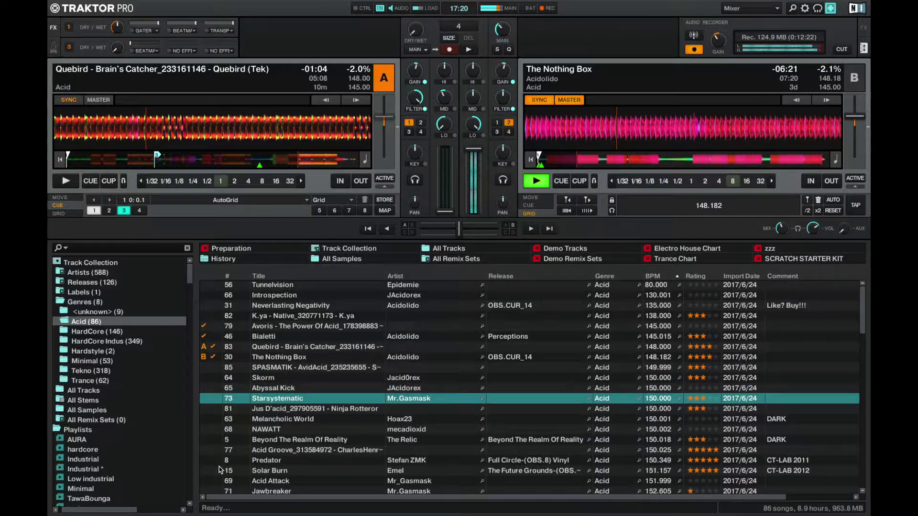
{"action": "key", "text": "Down"}
{"action": "key", "text": "Down"}
{"action": "key", "text": "ctrl+Left"}
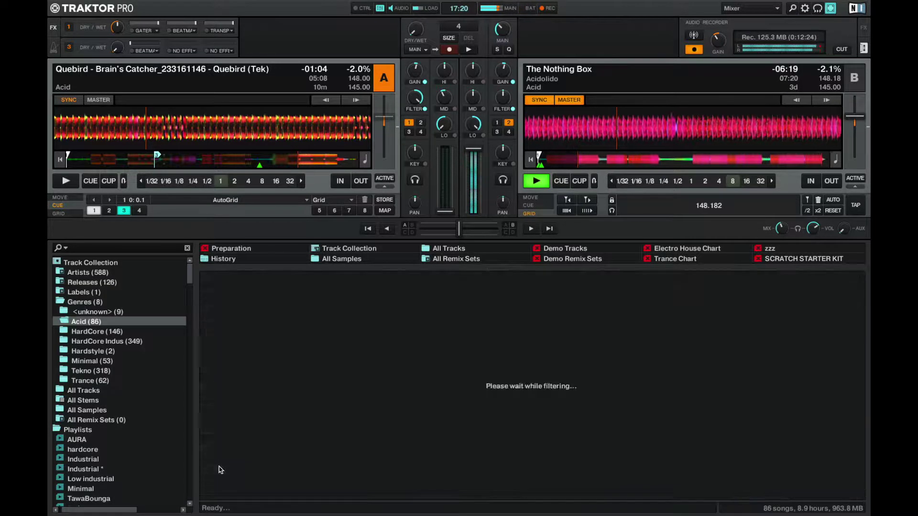
{"action": "key", "text": "space"}
{"action": "key", "text": "h"}
{"action": "key", "text": "f"}
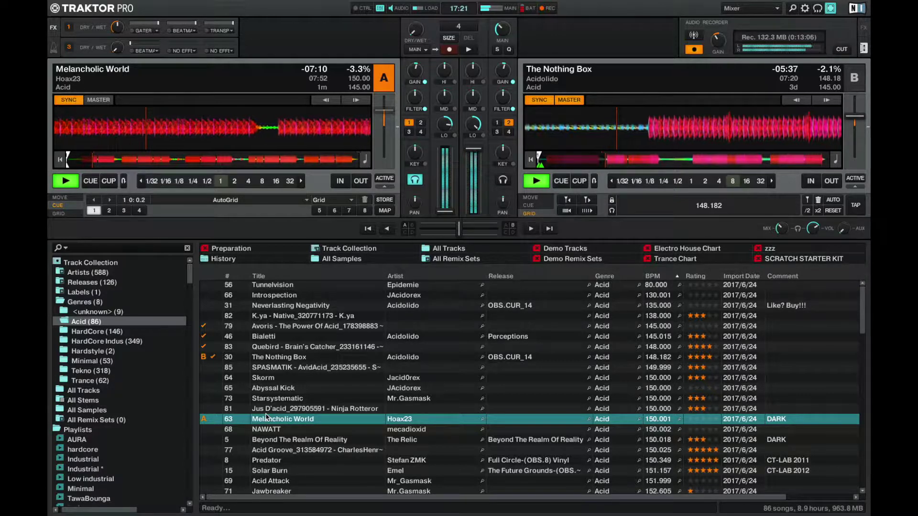
Stop deck A, load "Beyond The Realm Of Reality" into it and start playback
{"action": "key", "text": "Down"}
{"action": "key", "text": "Down"}
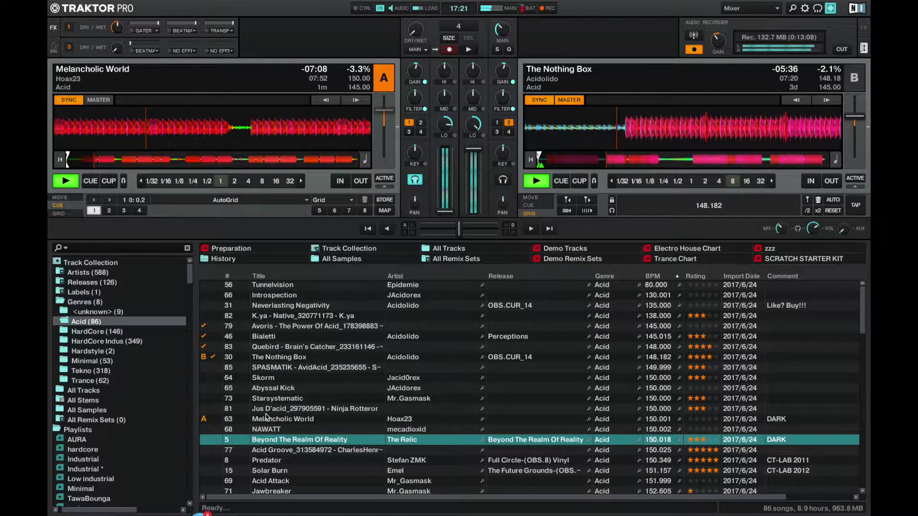
{"action": "key", "text": "a"}
{"action": "key", "text": "ctrl+Left"}
{"action": "key", "text": "space"}
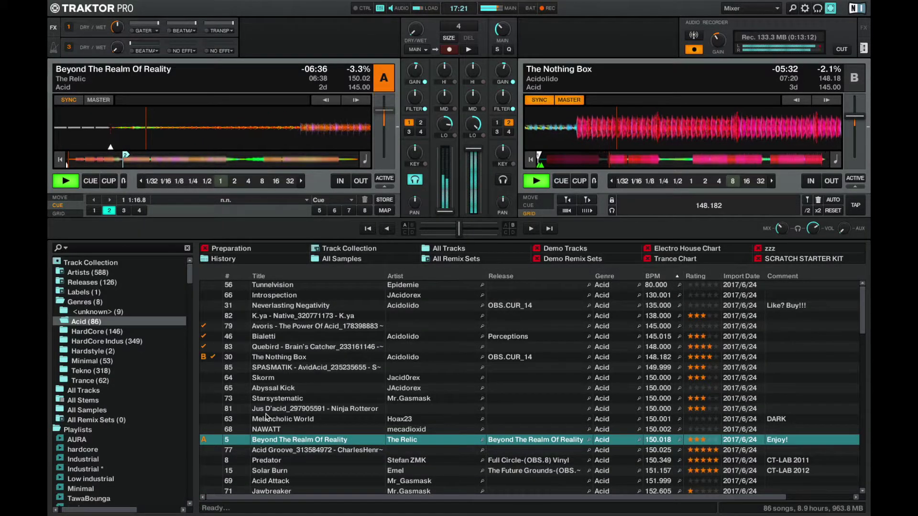
Switch to Messages, ignore the unsent-message alert and return to Traktor
{"action": "key", "text": "ctrl+Left"}
{"action": "left_click", "coordinate": [203, 503]}
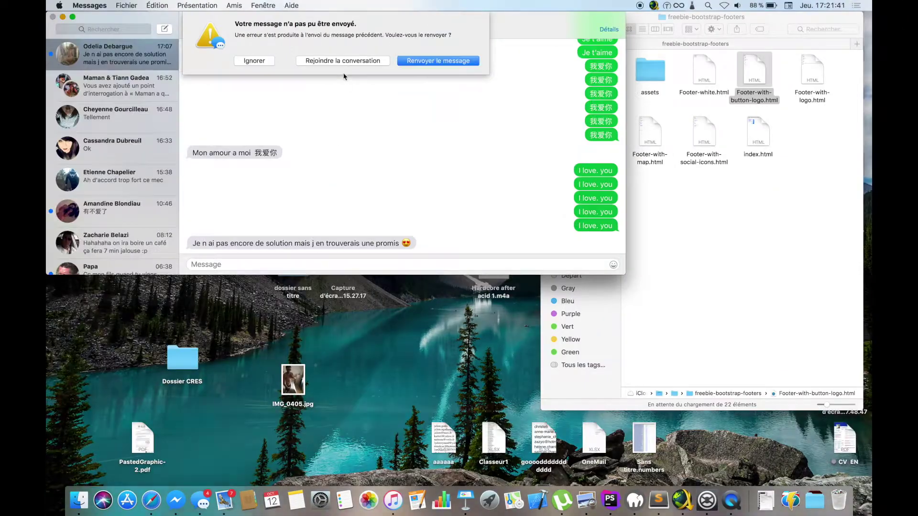
{"action": "left_click", "coordinate": [262, 63]}
{"action": "key", "text": "ctrl+Right"}
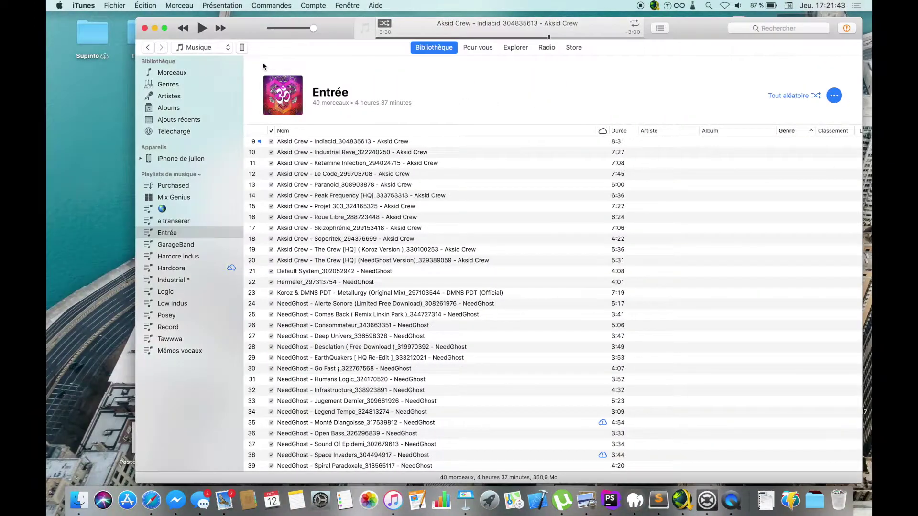
{"action": "key", "text": "ctrl+Right"}
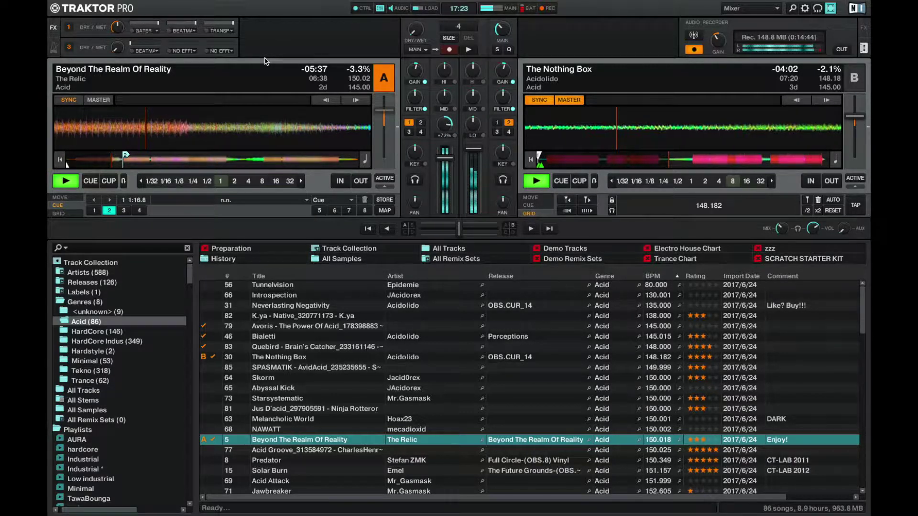
Raise the mix tempo to 145.56 BPM and loop "The Nothing Box" on deck B, shortening the loop from eight beats to one
{"action": "left_click", "coordinate": [860, 164]}
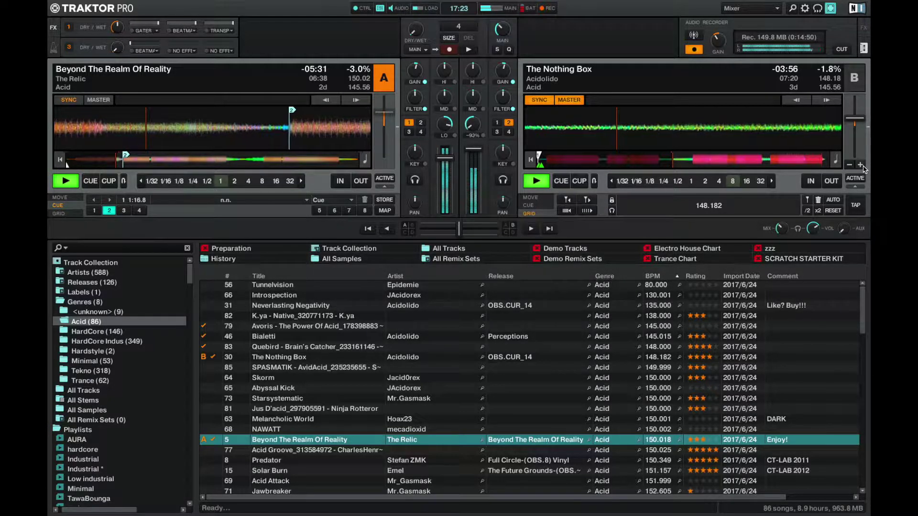
{"action": "key", "text": "l"}
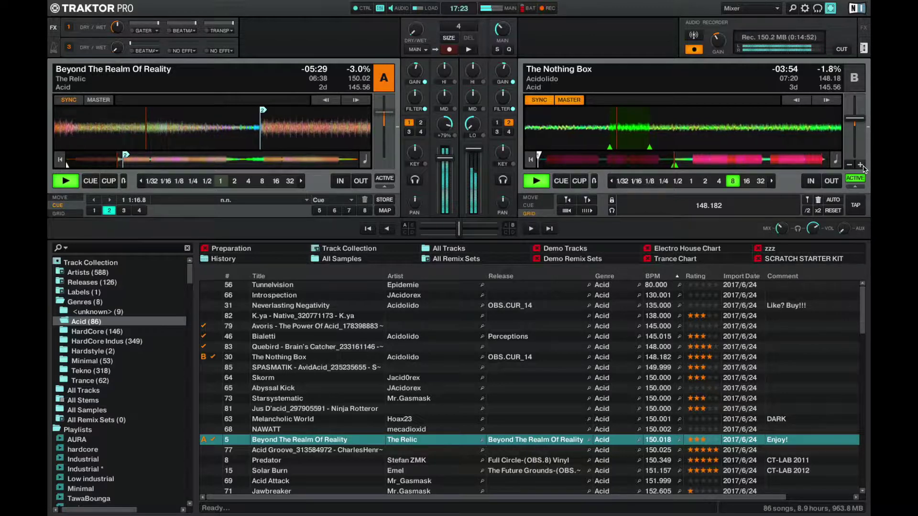
{"action": "key", "text": "Left"}
{"action": "key", "text": "Left"}
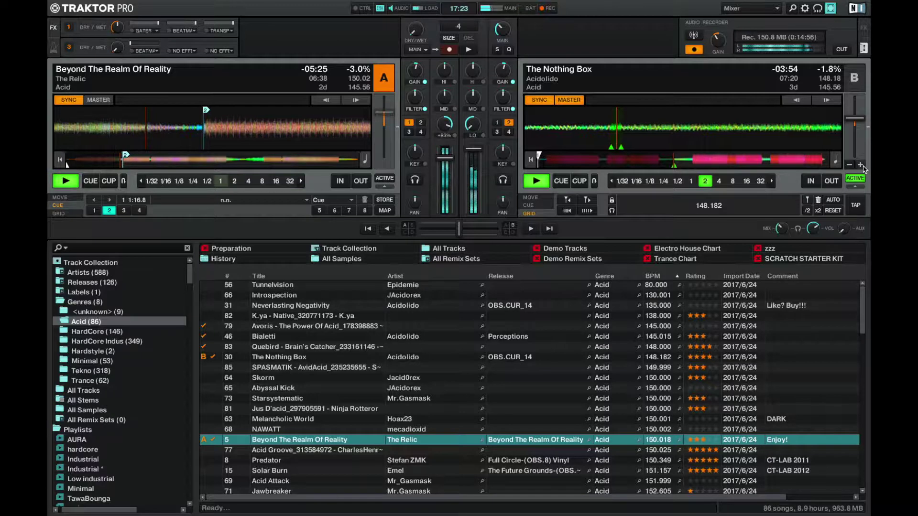
{"action": "key", "text": "Left"}
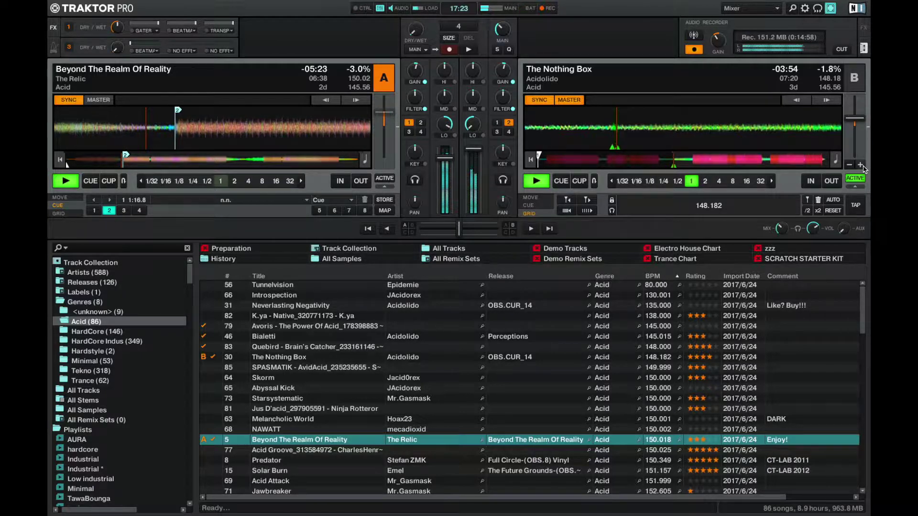
Run an eight-beat loop in the late breakdown of "The Nothing Box" on deck B and release it
{"action": "key", "text": "Down"}
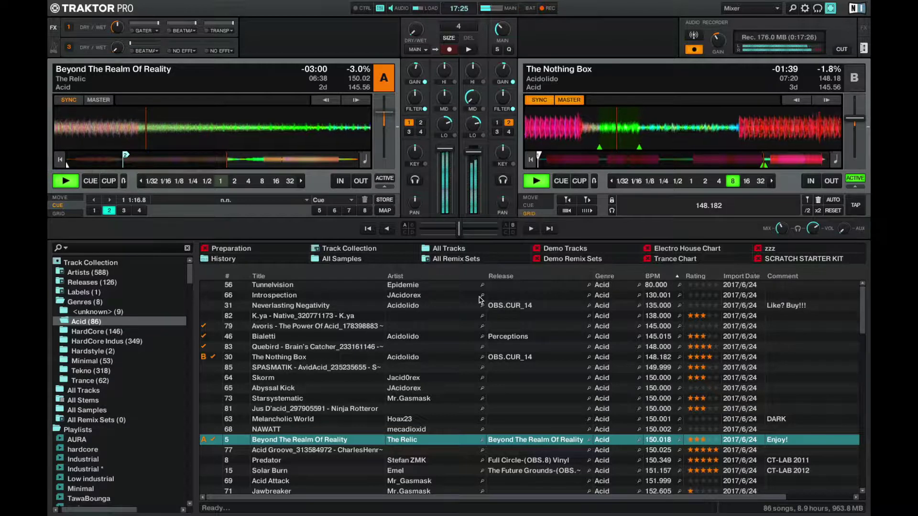
{"action": "key", "text": "o"}
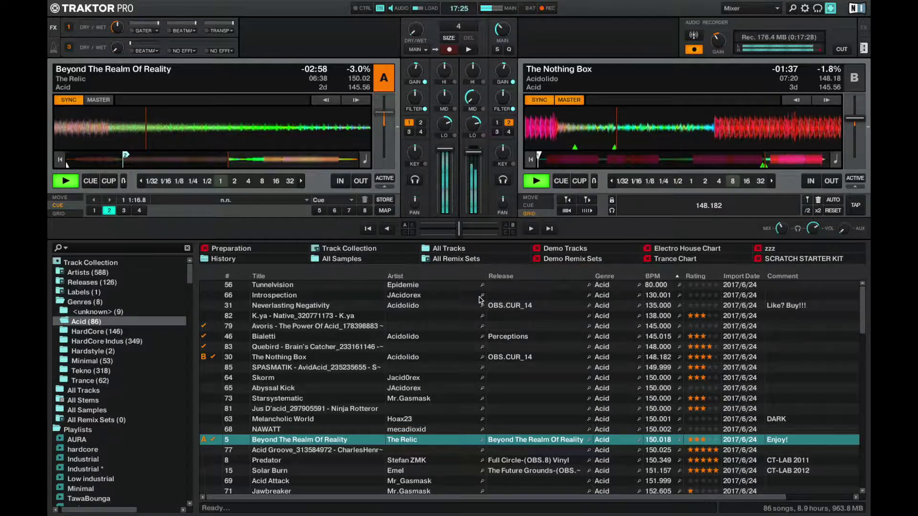
{"action": "key", "text": "o"}
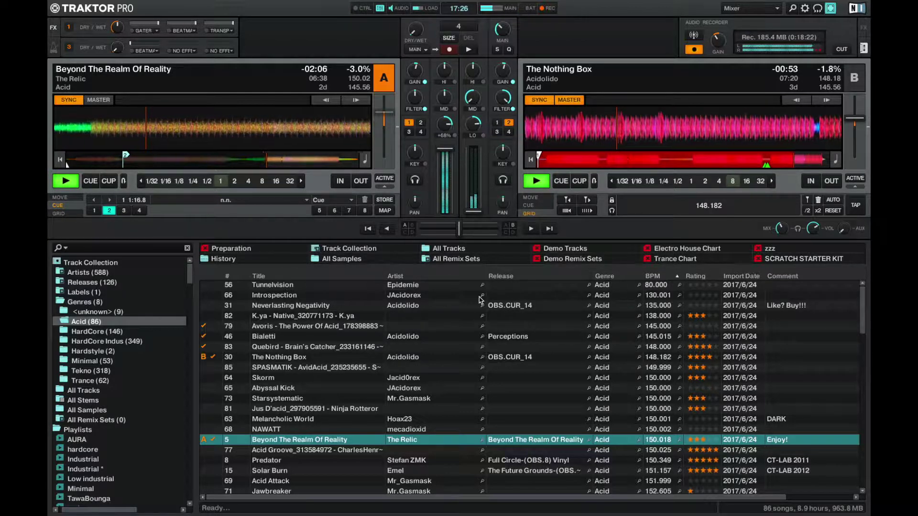
Stop deck B, load "Acid Groove" from the Acid track list into it and start playback
{"action": "key", "text": "Down"}
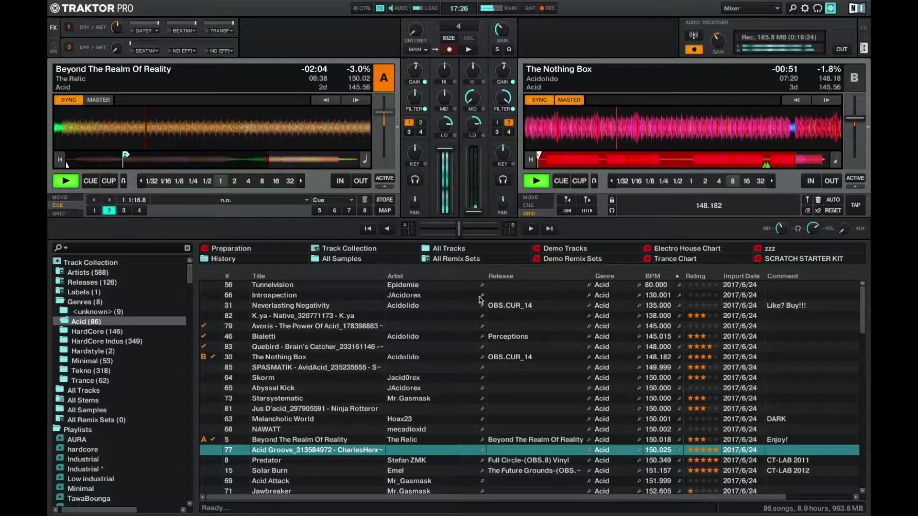
{"action": "key", "text": "space"}
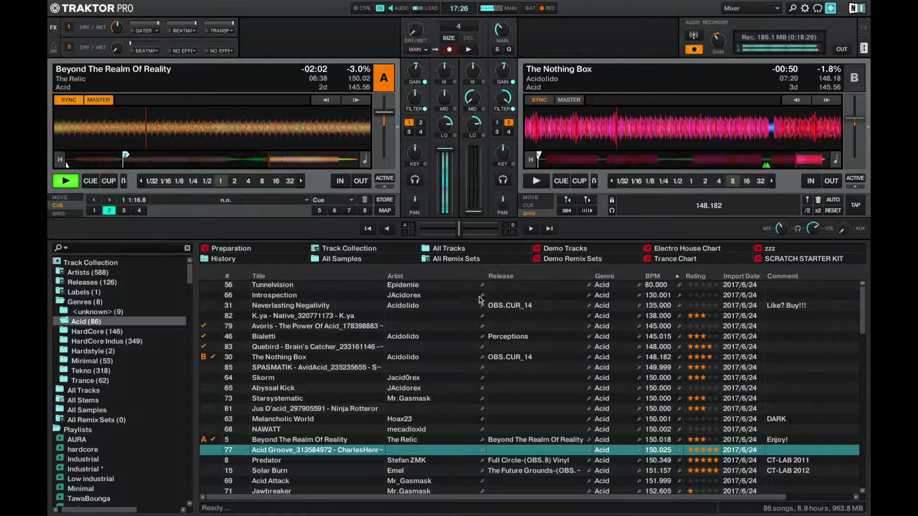
{"action": "key", "text": "ctrl+Right"}
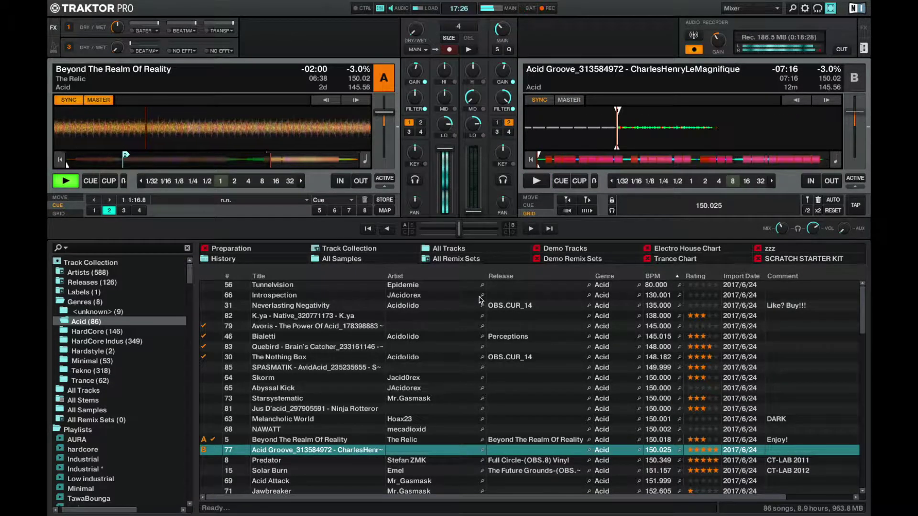
{"action": "key", "text": "space"}
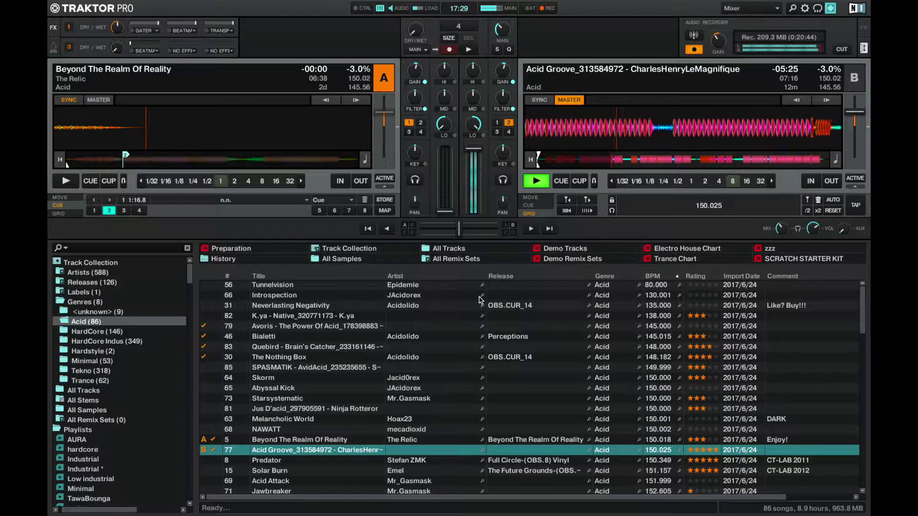
Load "Predator" into deck A, preview it synced in the headphones and restart it from its beginning
{"action": "key", "text": "Down"}
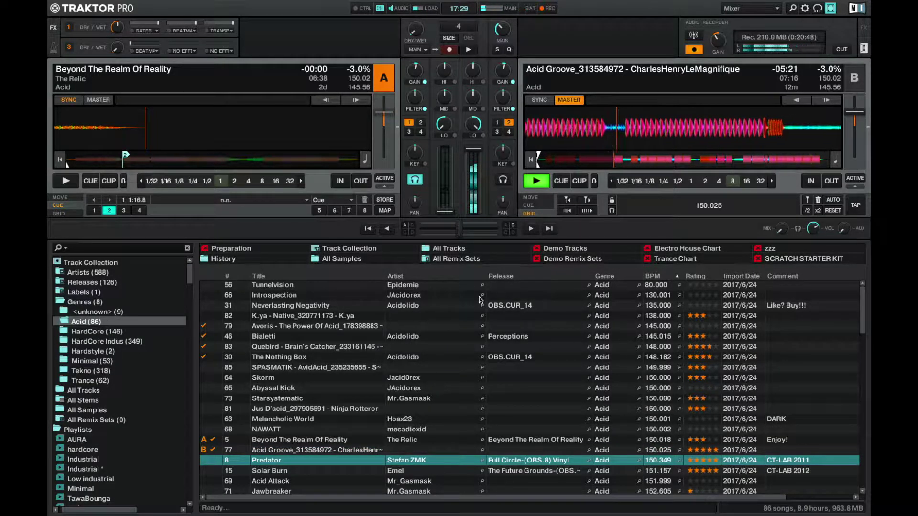
{"action": "key", "text": "ctrl+Left"}
{"action": "key", "text": "g"}
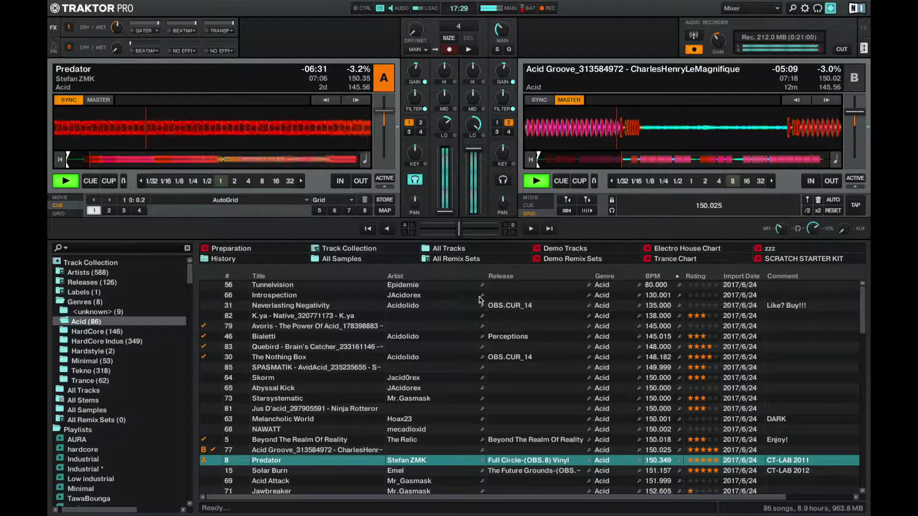
{"action": "key", "text": "h"}
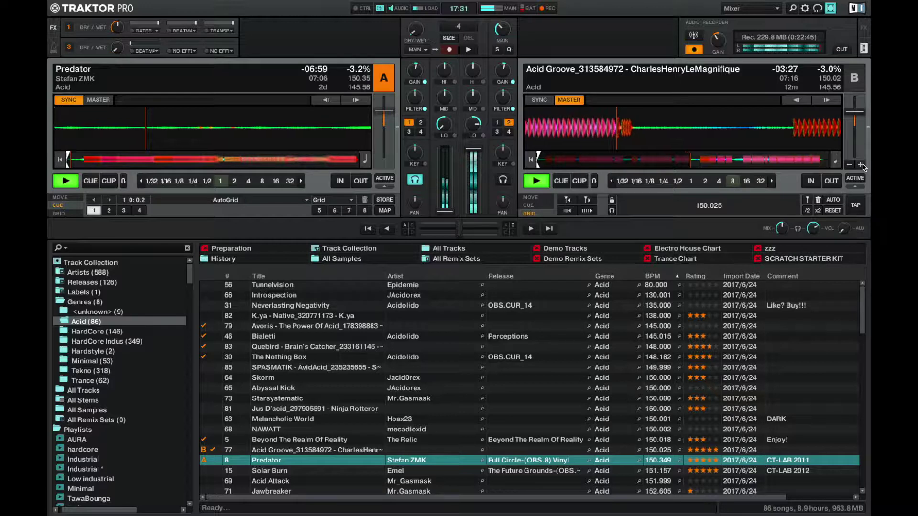
Raise the mix tempo to 146.68 BPM and loop the intro of "Predator", shortening from eight beats to one before releasing the loop
{"action": "left_click", "coordinate": [860, 165]}
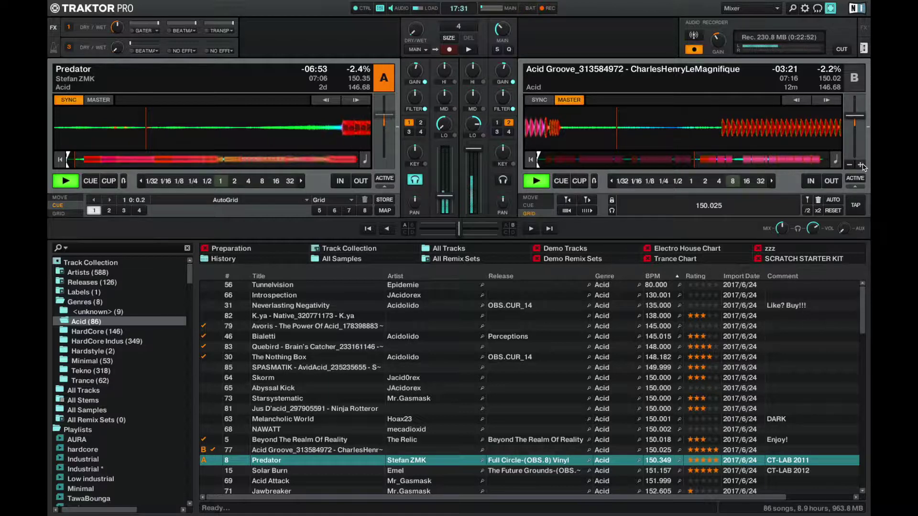
{"action": "key", "text": "8"}
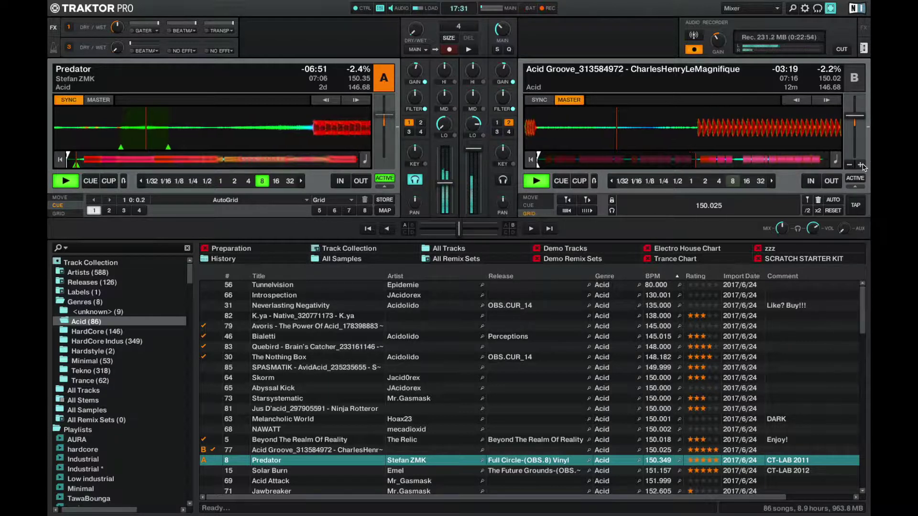
{"action": "key", "text": "4"}
{"action": "key", "text": "h"}
{"action": "key", "text": "2"}
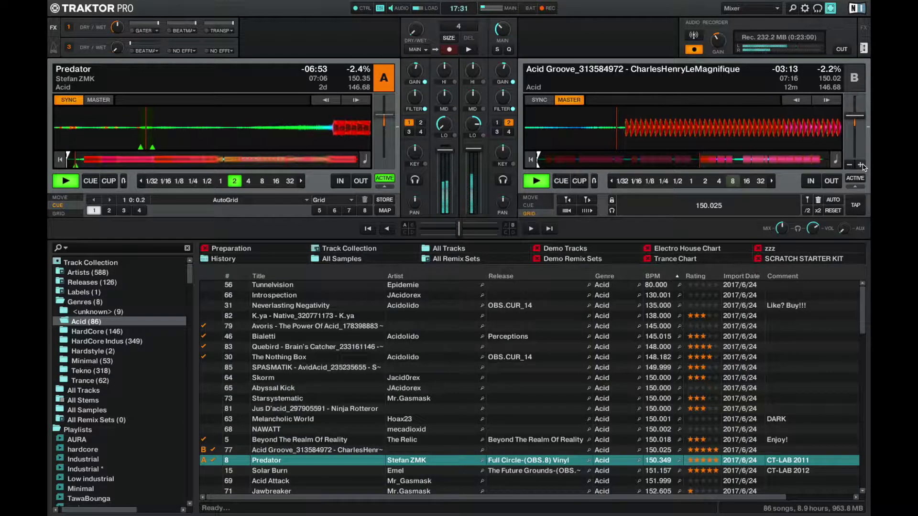
{"action": "key", "text": "1"}
{"action": "key", "text": "1"}
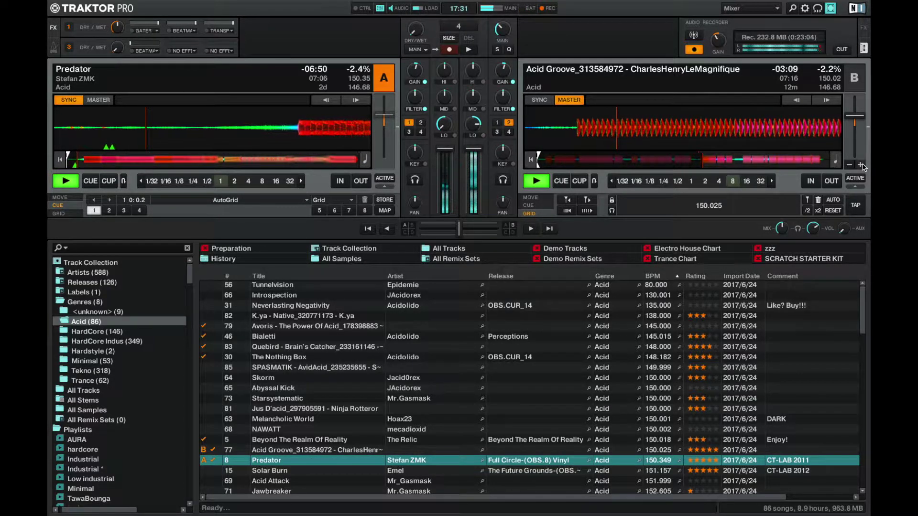
Fade out and stop deck B, and play "Solar Burn" in it with headphone monitoring on
{"action": "key", "text": "u"}
{"action": "key", "text": "h"}
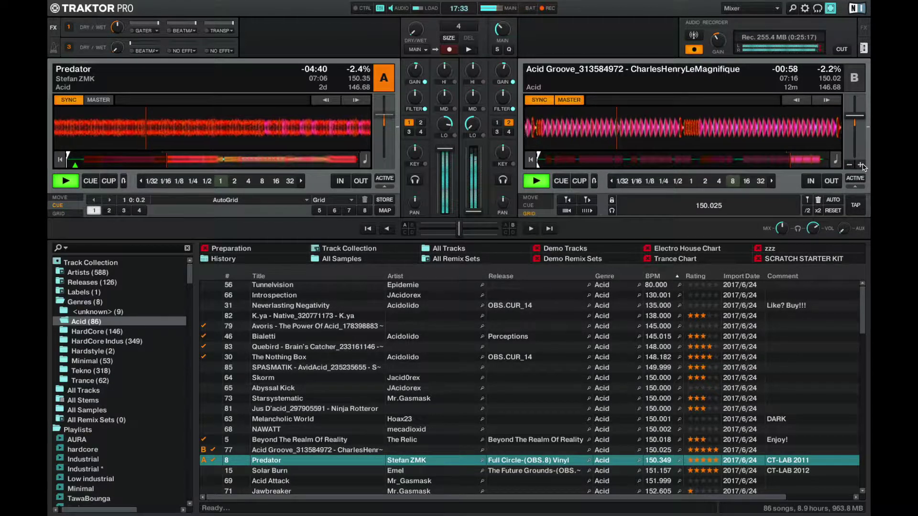
{"action": "key", "text": "Down"}
{"action": "key", "text": "ctrl+Right"}
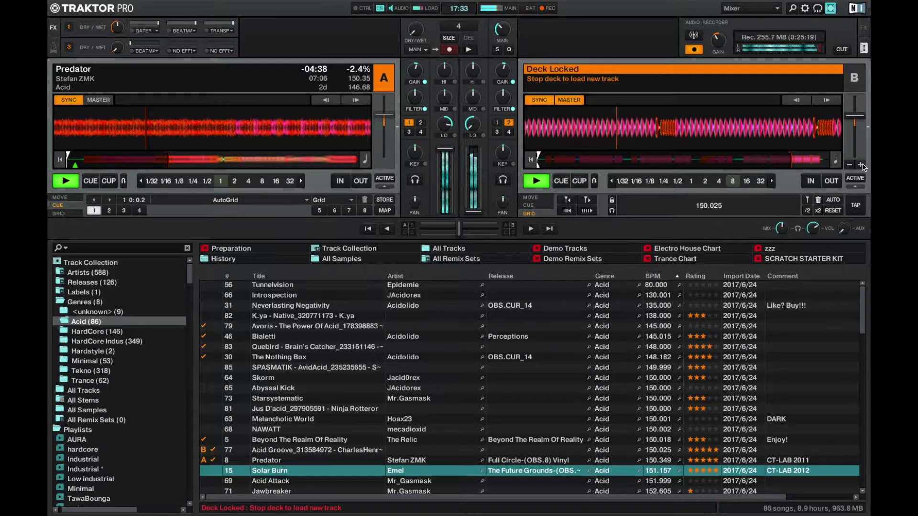
{"action": "key", "text": "space"}
{"action": "key", "text": "ctrl+Right"}
{"action": "key", "text": "space"}
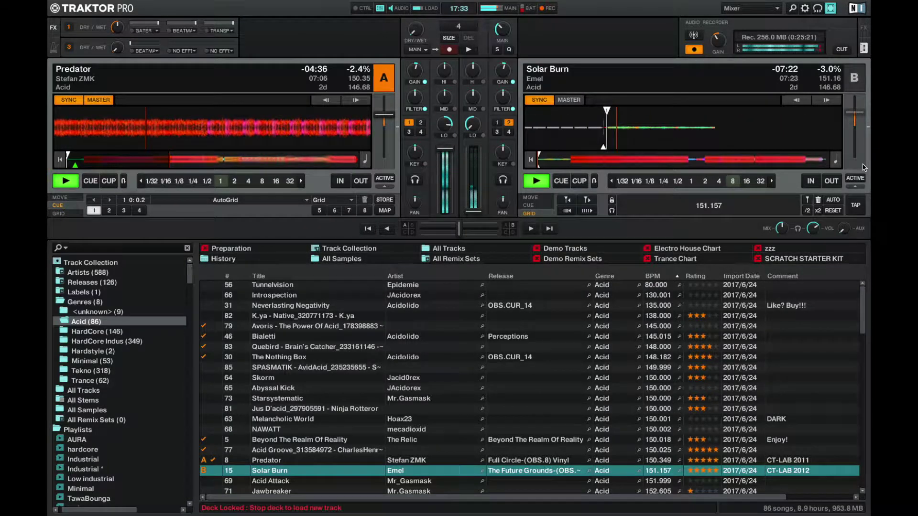
{"action": "key", "text": "p"}
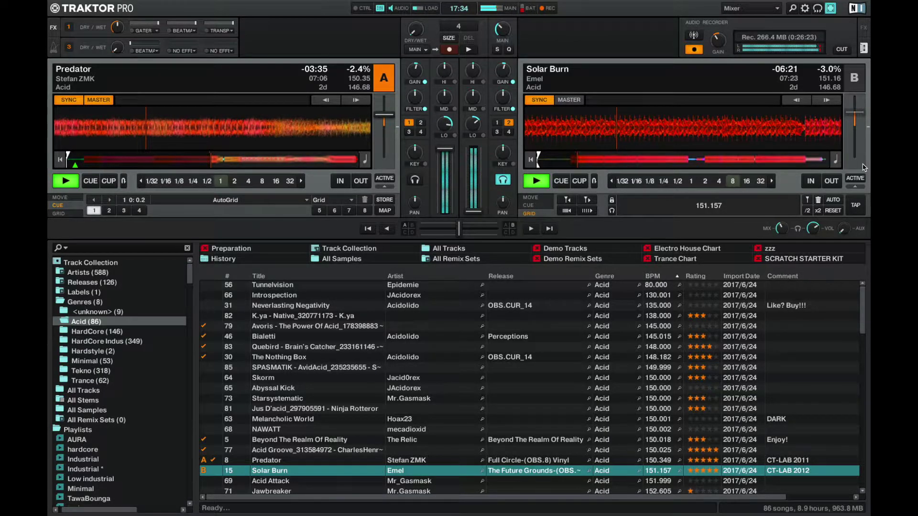
Load "Acid Attack" into deck B and audition it in the headphones, skipping ahead through the track
{"action": "key", "text": "Down"}
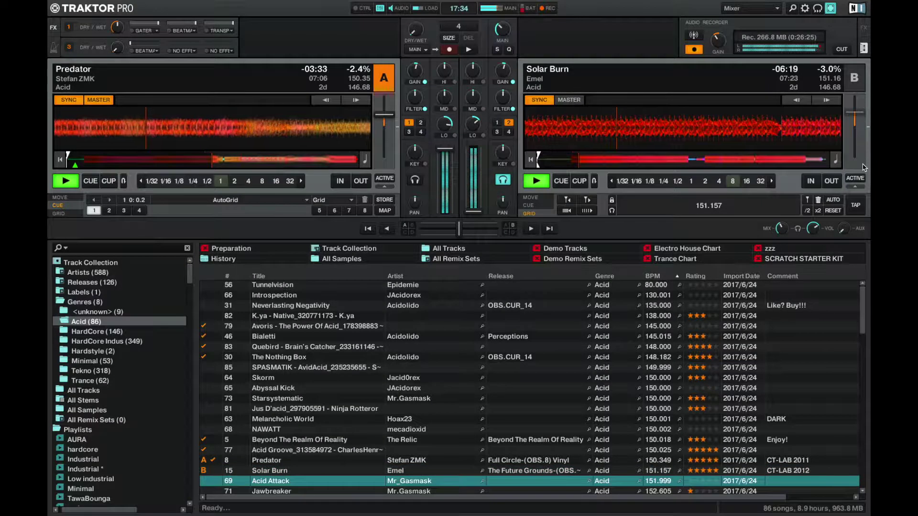
{"action": "key", "text": "ctrl+Right"}
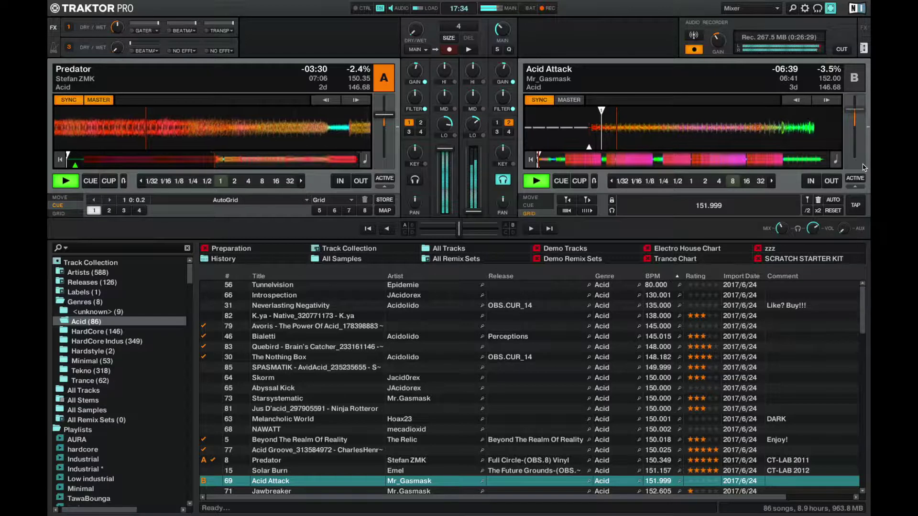
{"action": "key", "text": "Right"}
{"action": "key", "text": "Right"}
{"action": "key", "text": "Right"}
{"action": "key", "text": "Right"}
{"action": "key", "text": "Right"}
{"action": "key", "text": "Right"}
{"action": "key", "text": "Right"}
{"action": "key", "text": "Right"}
{"action": "key", "text": "Right"}
{"action": "key", "text": "Right"}
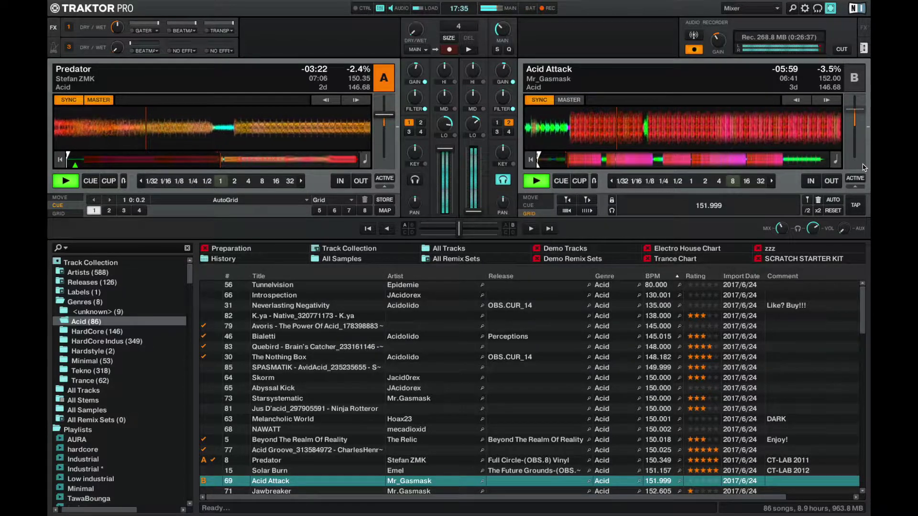
Stop deck B, load "Devine" into it and audition the track in the headphones
{"action": "key", "text": "Down"}
{"action": "key", "text": "k"}
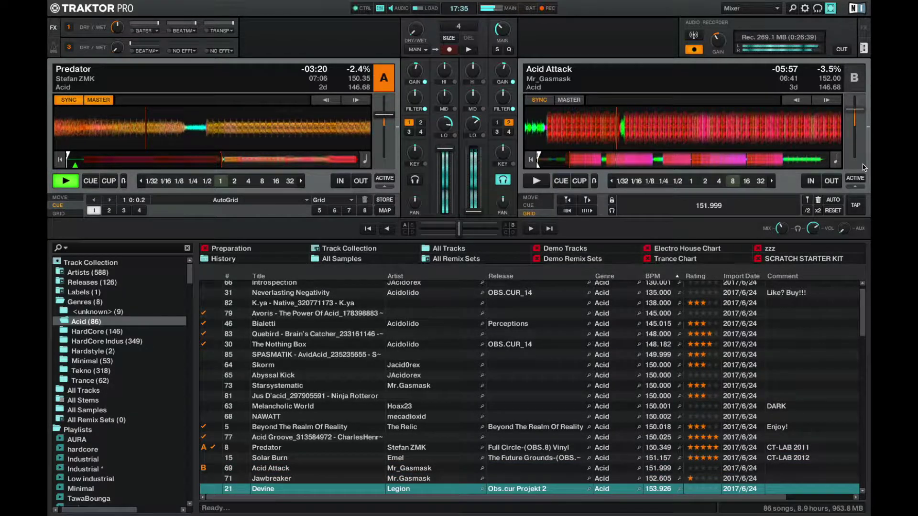
{"action": "key", "text": "ctrl+Right"}
{"action": "key", "text": "k"}
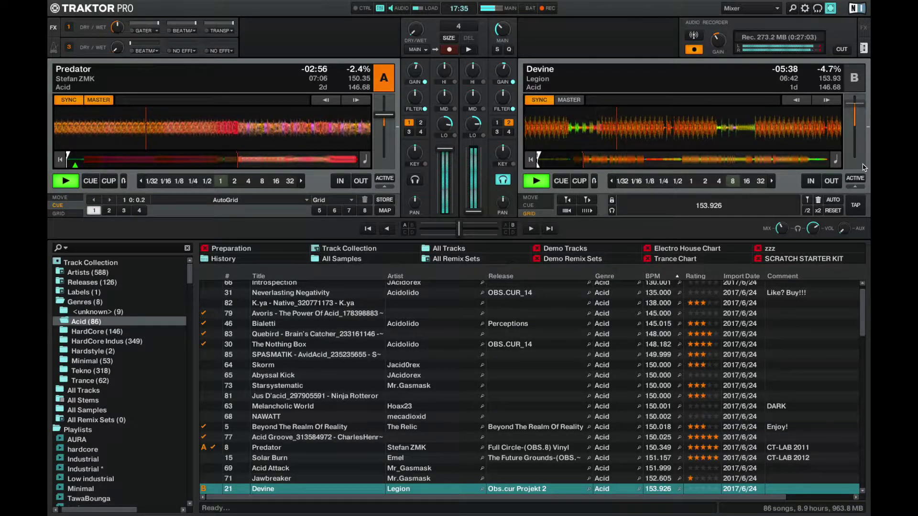
Pick "She's All Mine" from the Acid track list, load it into deck B and audition it in the headphones, skipping ahead
{"action": "key", "text": "Down"}
{"action": "key", "text": "Down"}
{"action": "key", "text": "Down"}
{"action": "key", "text": "Down"}
{"action": "key", "text": "Down"}
{"action": "key", "text": "Down"}
{"action": "key", "text": "Down"}
{"action": "key", "text": "Down"}
{"action": "key", "text": "Down"}
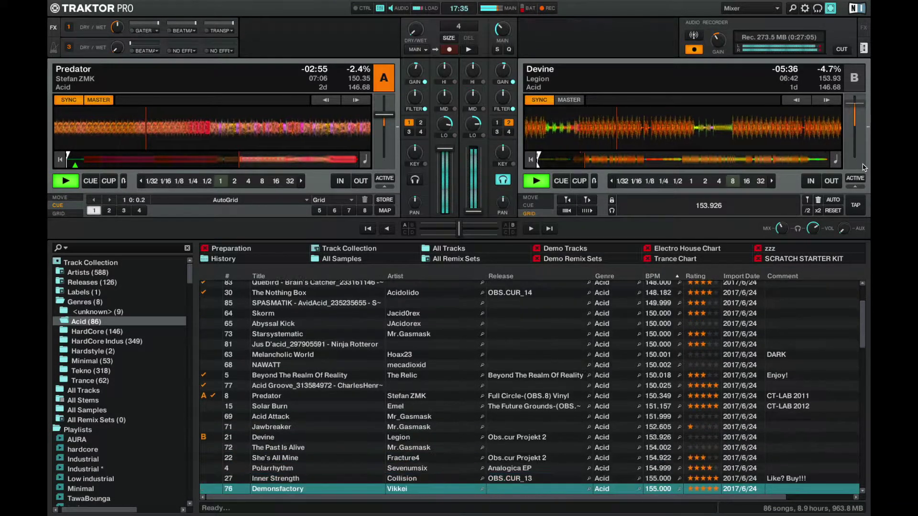
{"action": "key", "text": "Up"}
{"action": "key", "text": "Up"}
{"action": "key", "text": "Up"}
{"action": "key", "text": "Up"}
{"action": "key", "text": "Up"}
{"action": "key", "text": "Up"}
{"action": "key", "text": "Up"}
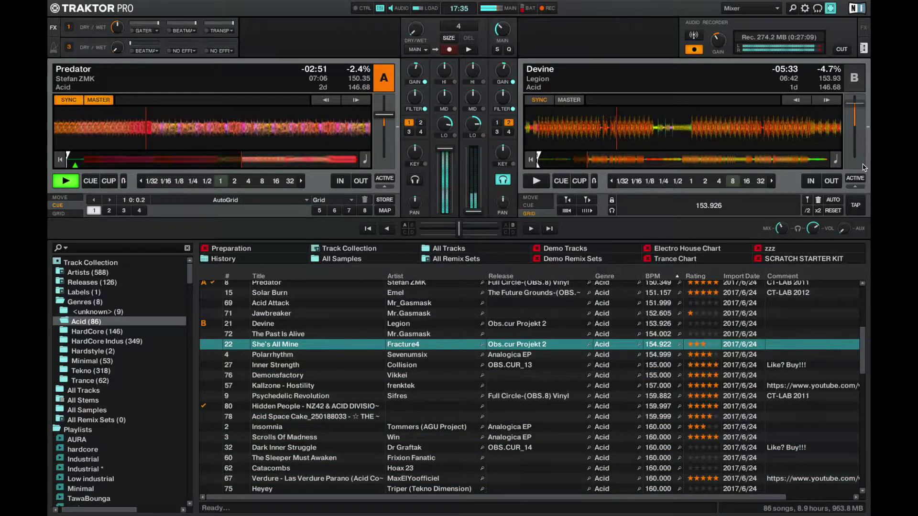
{"action": "key", "text": "ctrl+Right"}
{"action": "key", "text": "Right"}
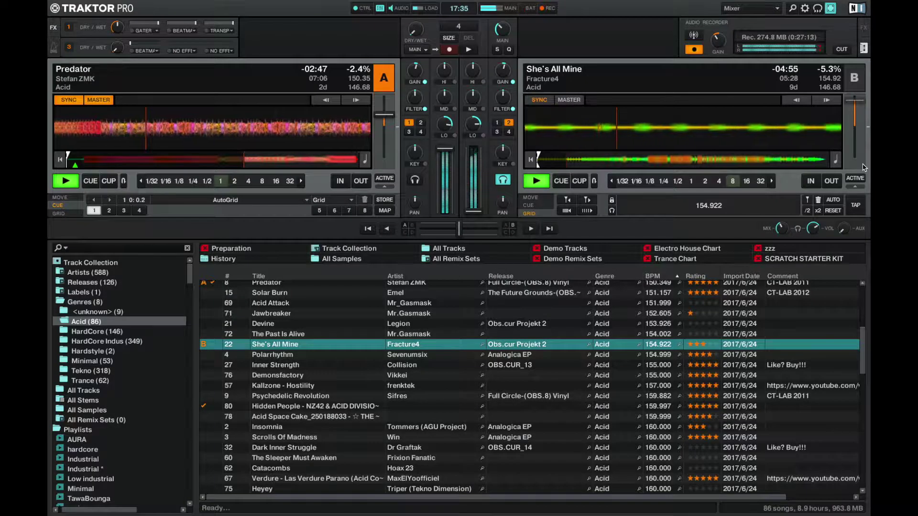
{"action": "key", "text": "Right"}
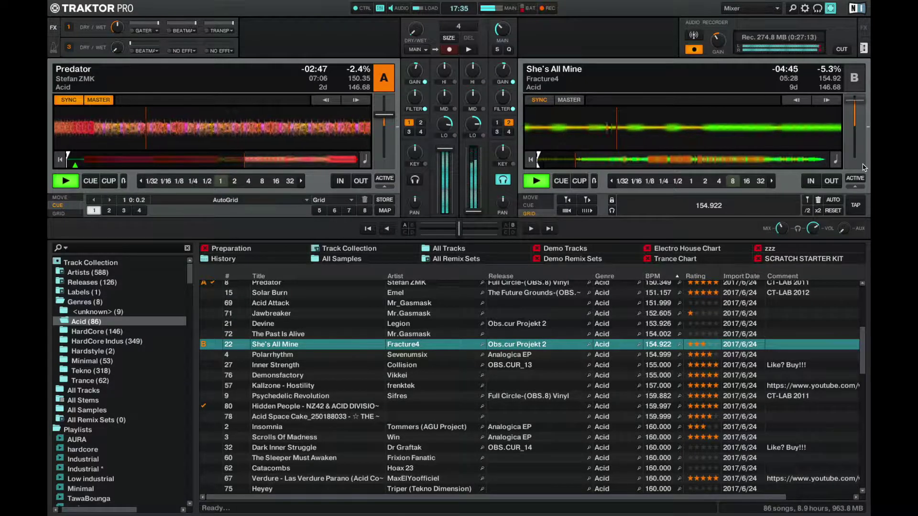
{"action": "key", "text": "Right"}
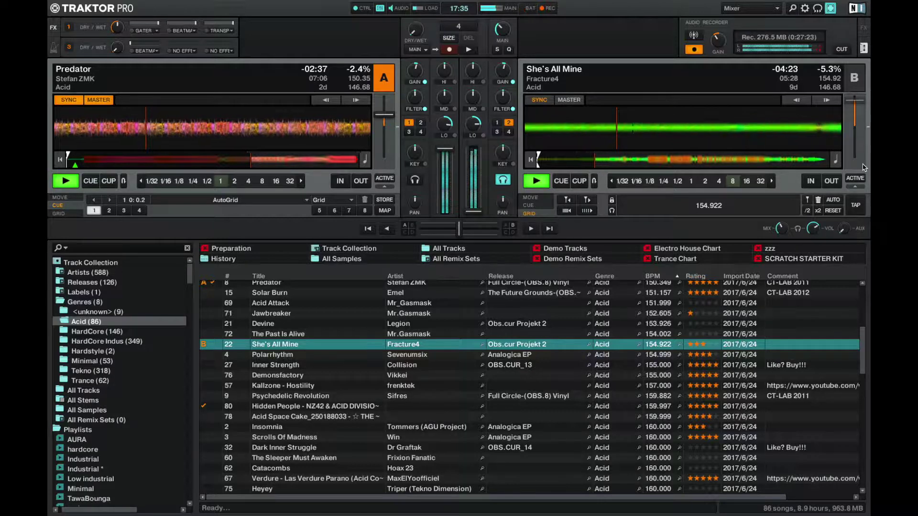
{"action": "mouse_move", "coordinate": [863, 166]}
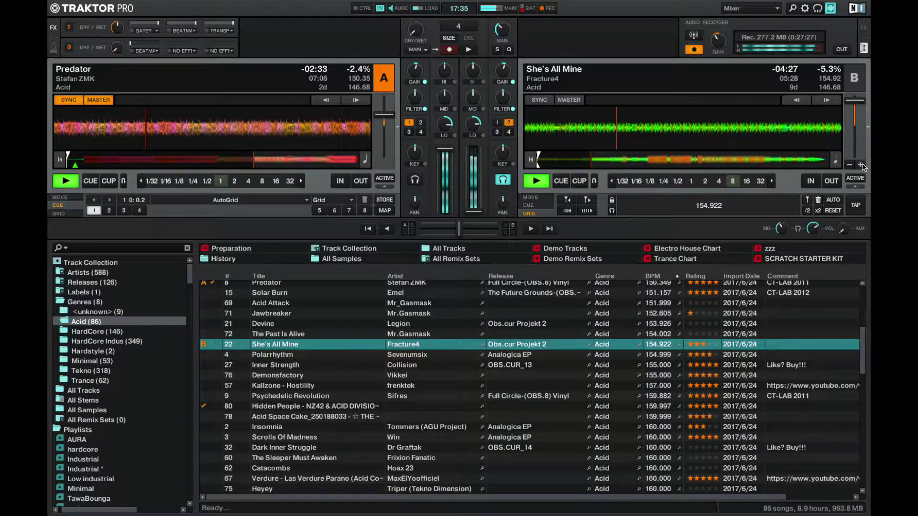
Stop deck B, load "Polarrhythm" into it and start synced playback
{"action": "key", "text": "Down"}
{"action": "key", "text": "space"}
{"action": "key", "text": "ctrl+Right"}
{"action": "key", "text": "space"}
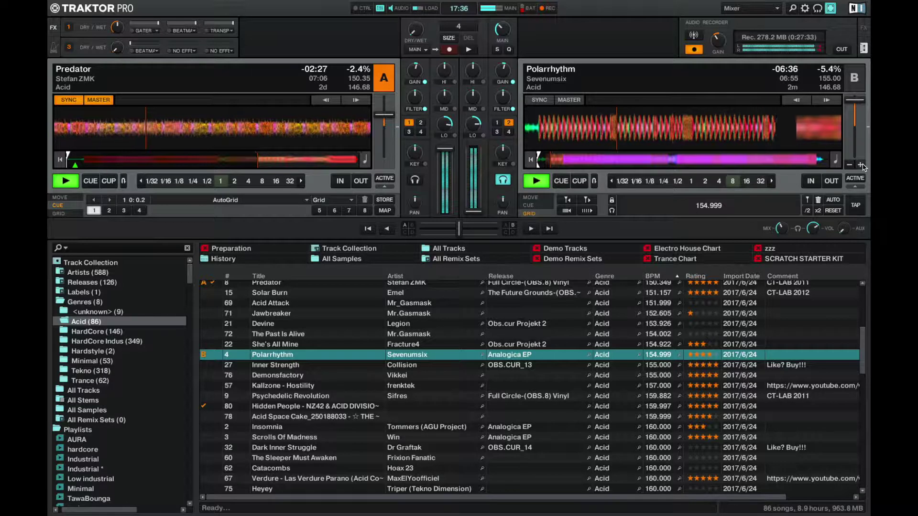
Loop eight beats of the "Polarrhythm" intro, turn off deck B's headphone monitoring and release the loop to bring the track in
{"action": "key", "text": "j"}
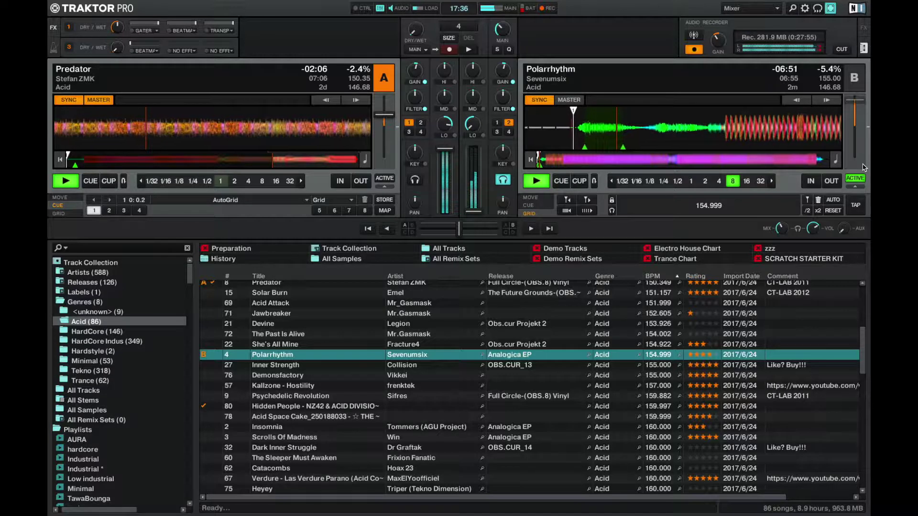
{"action": "key", "text": "h"}
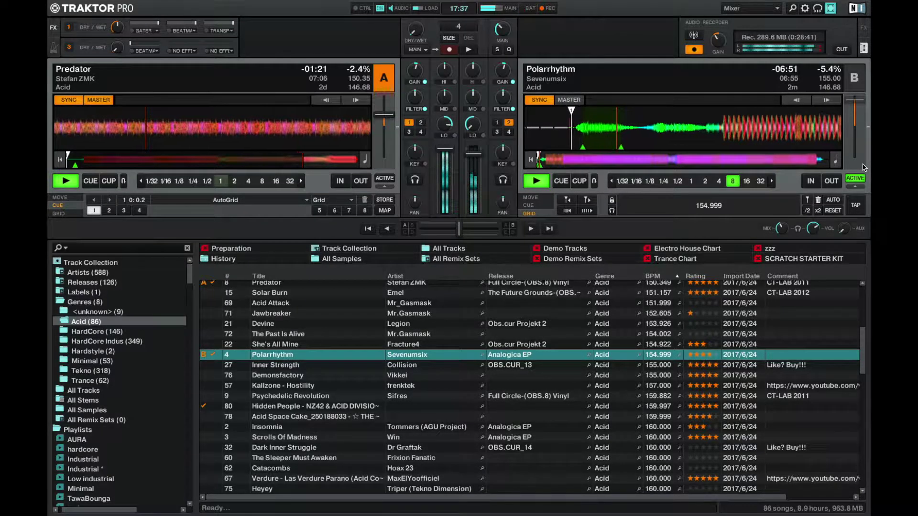
{"action": "key", "text": "l"}
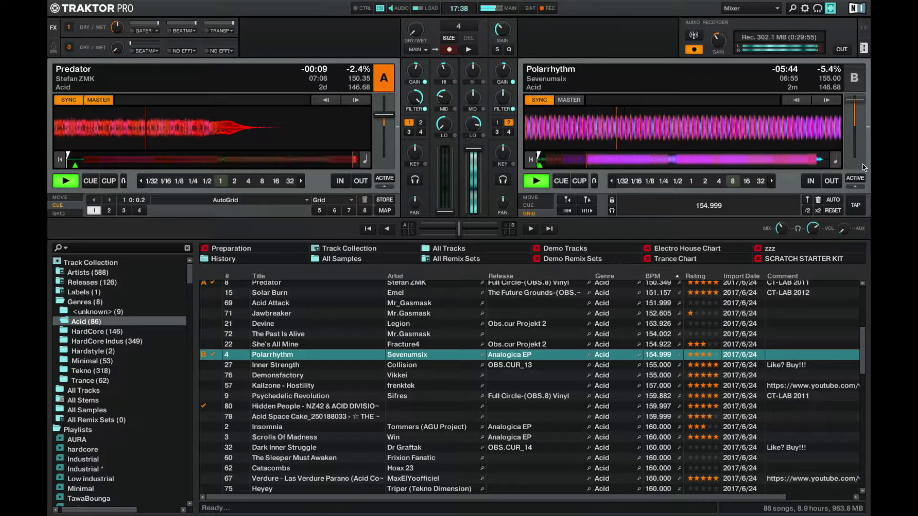
Load "Solar Burn" from the Acid track list into deck A and play it synced with headphone monitoring on
{"action": "key", "text": "Up"}
{"action": "key", "text": "Up"}
{"action": "key", "text": "Up"}
{"action": "key", "text": "Up"}
{"action": "key", "text": "Up"}
{"action": "key", "text": "Up"}
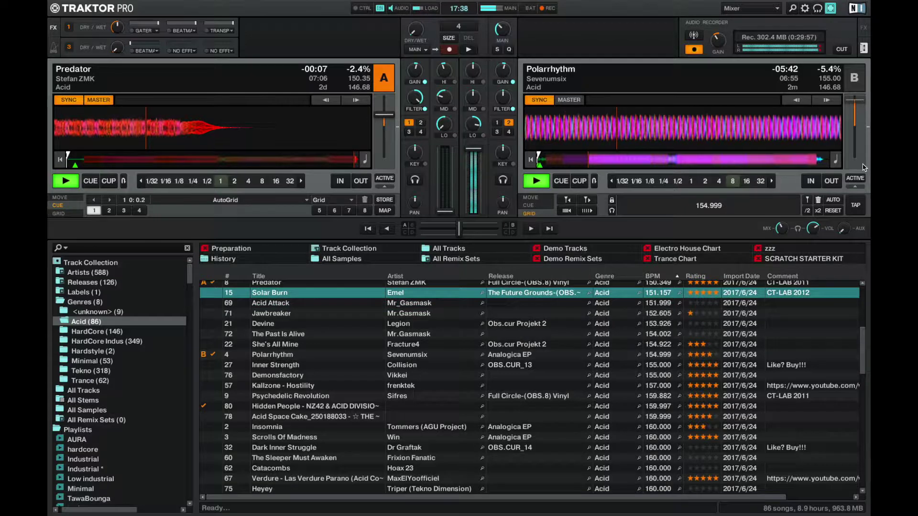
{"action": "key", "text": "ctrl+Left"}
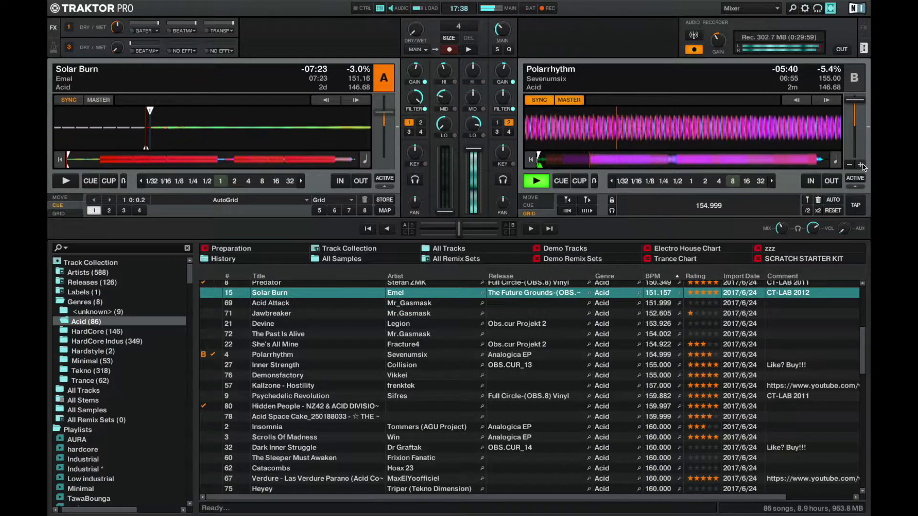
{"action": "key", "text": "ctrl+a"}
{"action": "key", "text": "ctrl+q"}
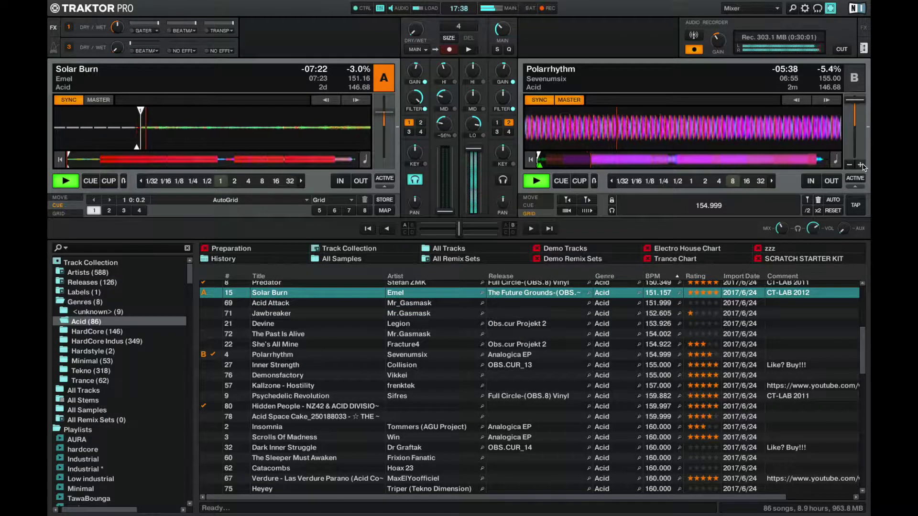
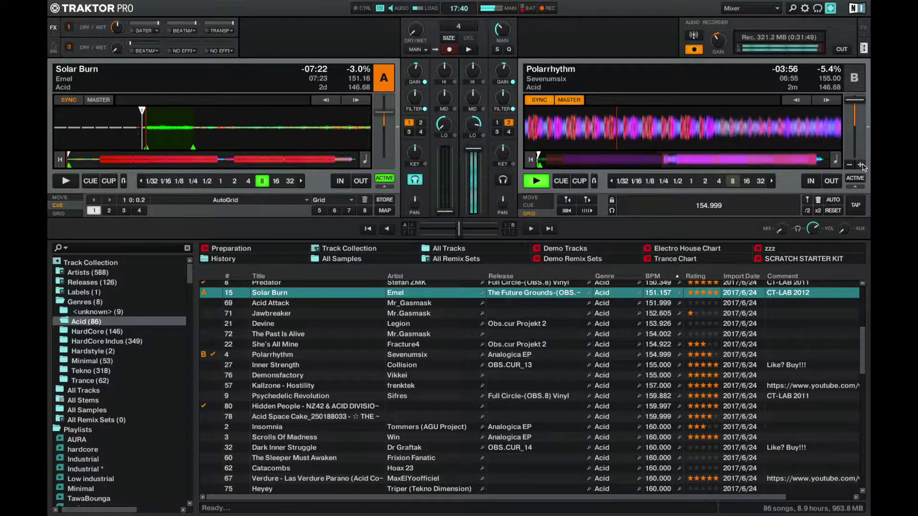
Start "Solar Burn" on deck A and load "Devine" from the Acid track list into deck B
{"action": "key", "text": "a"}
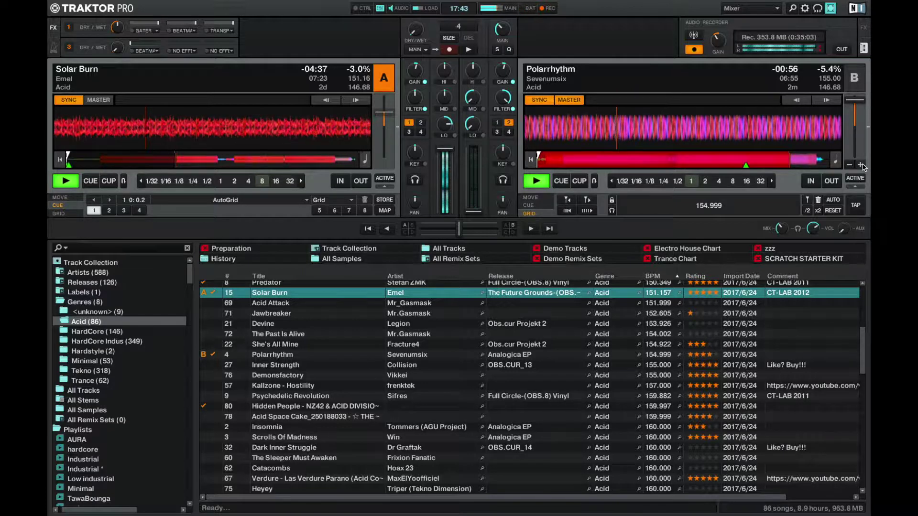
{"action": "key", "text": "Down"}
{"action": "key", "text": "Down"}
{"action": "key", "text": "Down"}
{"action": "key", "text": "Down"}
{"action": "key", "text": "Down"}
{"action": "key", "text": "Down"}
{"action": "key", "text": "Down"}
{"action": "key", "text": "Down"}
{"action": "key", "text": "Down"}
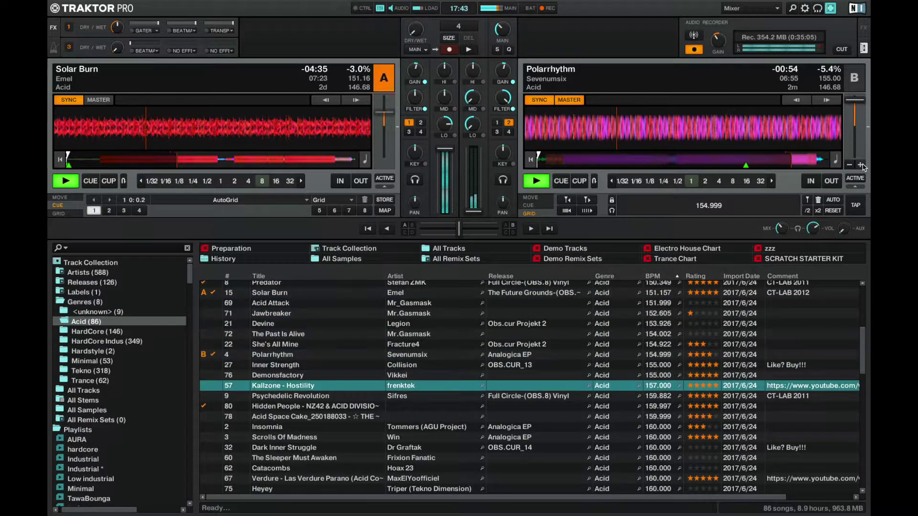
{"action": "key", "text": "Down"}
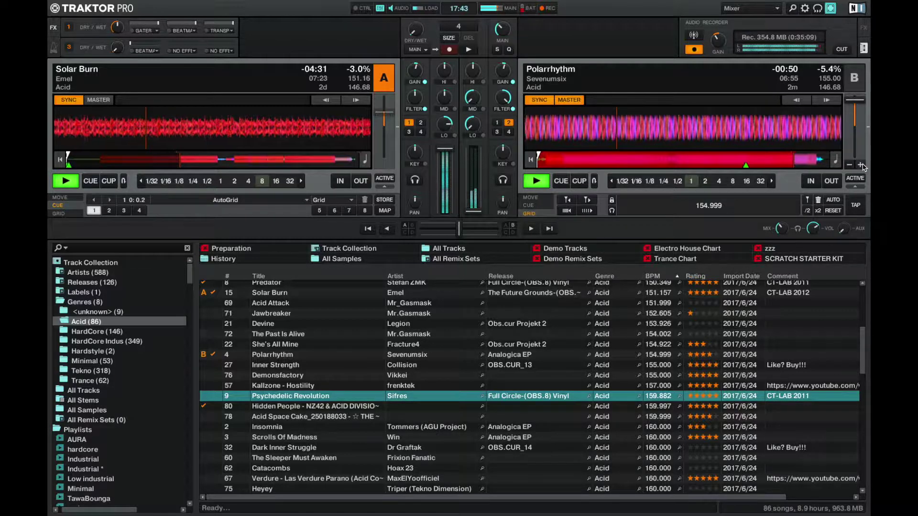
{"action": "key", "text": "Up"}
{"action": "key", "text": "Up"}
{"action": "key", "text": "Up"}
{"action": "key", "text": "Up"}
{"action": "key", "text": "Up"}
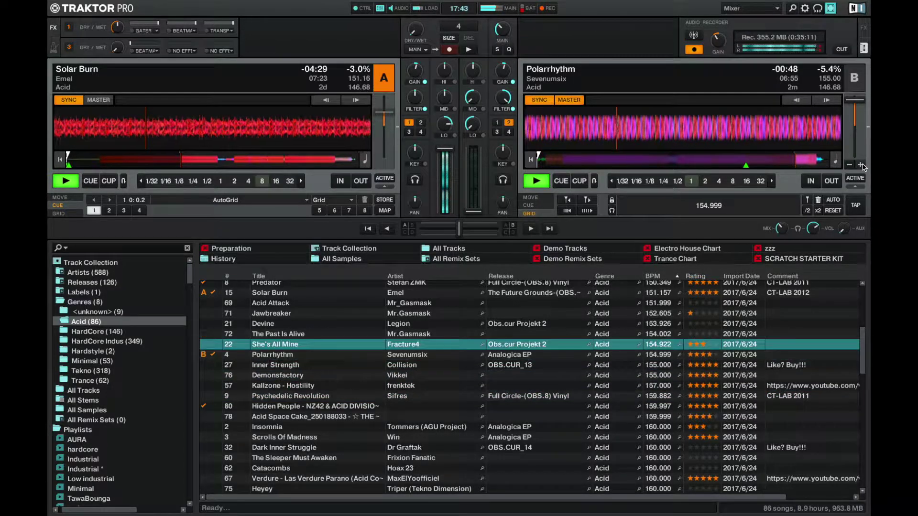
{"action": "key", "text": "Up"}
{"action": "key", "text": "Up"}
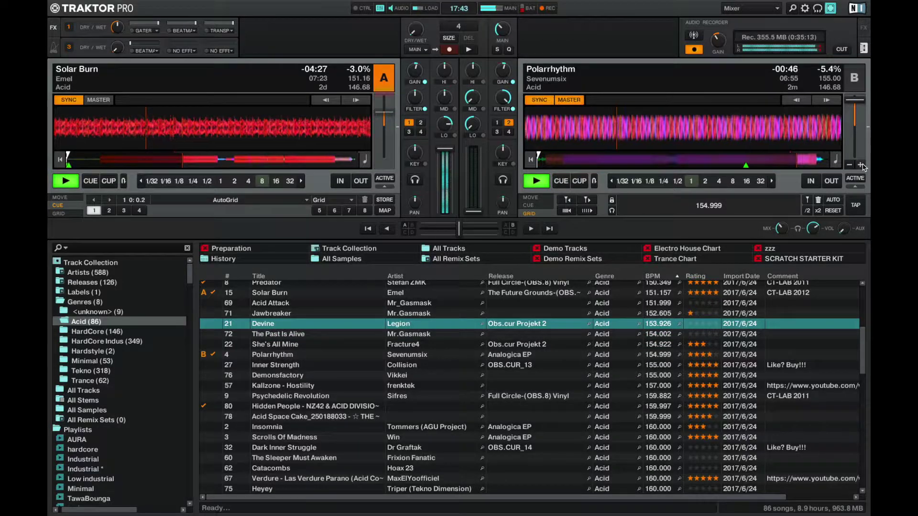
{"action": "key", "text": "ctrl+Right"}
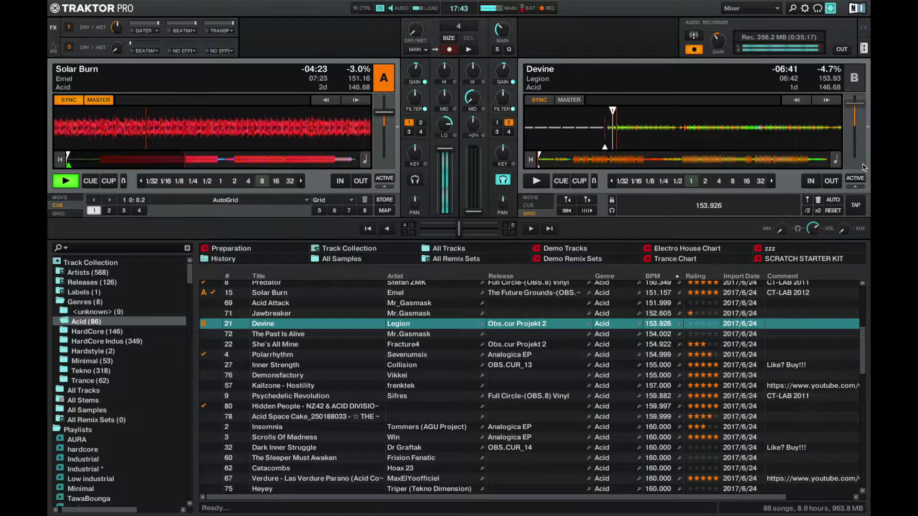
Play "Devine" synced on deck B, bring it into the mix and fade out "Solar Burn" on deck A
{"action": "key", "text": "k"}
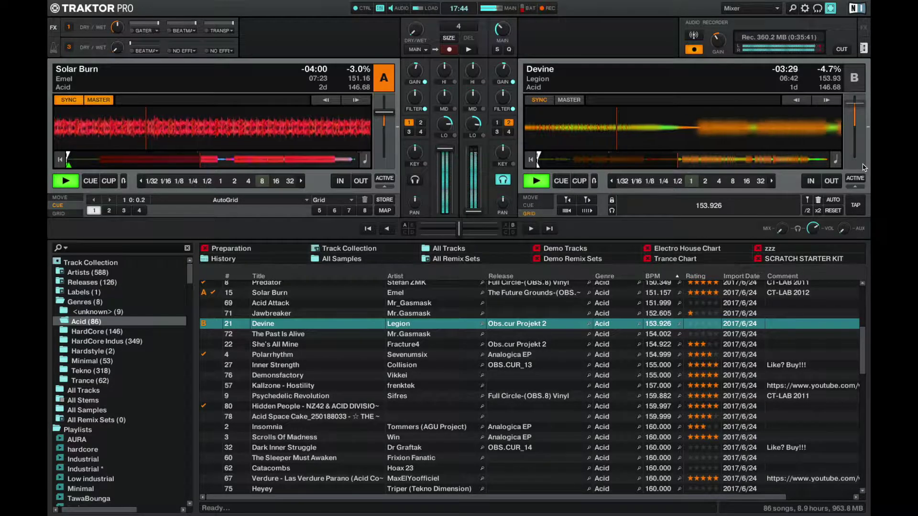
{"action": "mouse_move", "coordinate": [863, 166]}
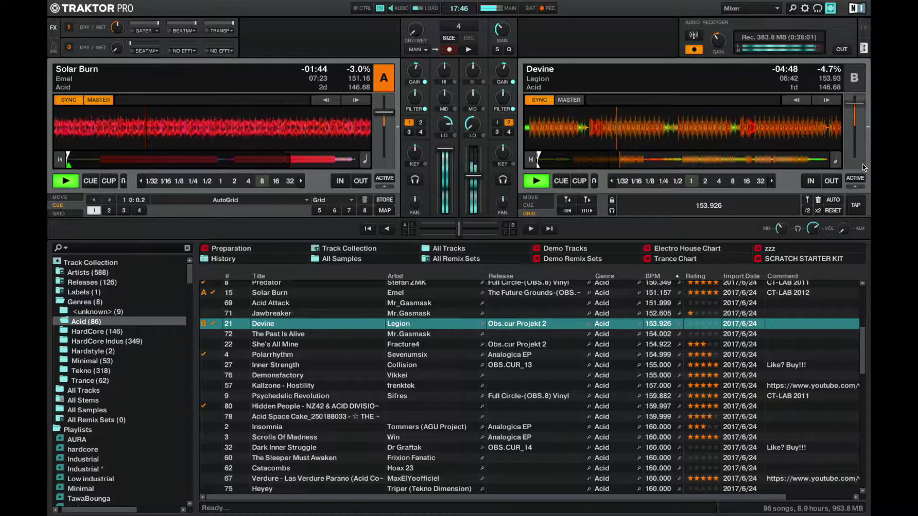
{"action": "key", "text": "q"}
{"action": "key", "text": "q"}
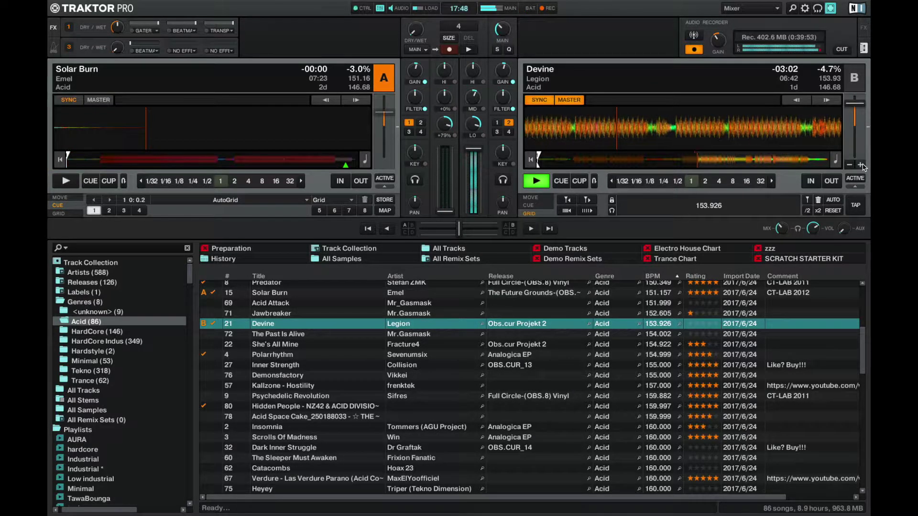
Load "Polarrhythm" into deck A, play it synced with headphone monitoring on, and rate "Devine" three stars
{"action": "key", "text": "Down"}
{"action": "key", "text": "Down"}
{"action": "key", "text": "Down"}
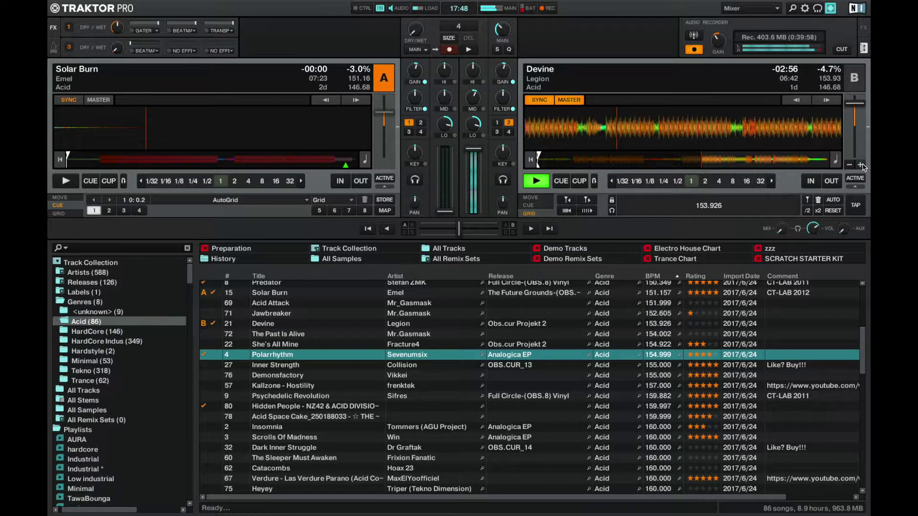
{"action": "key", "text": "ctrl+Left"}
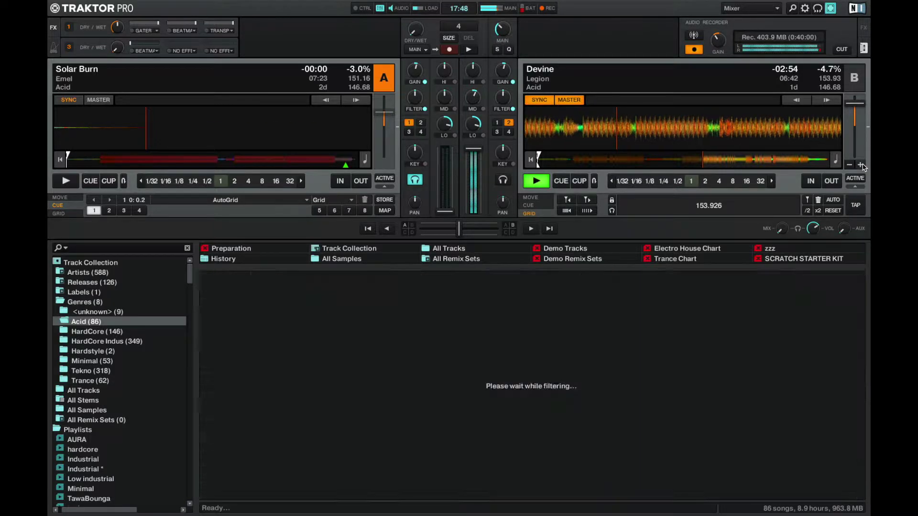
{"action": "key", "text": "ctrl+a"}
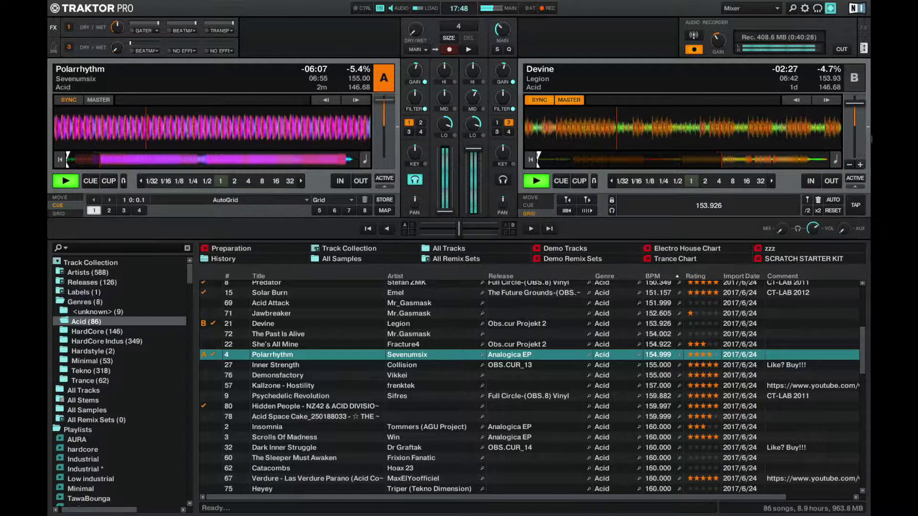
{"action": "left_click", "coordinate": [703, 324]}
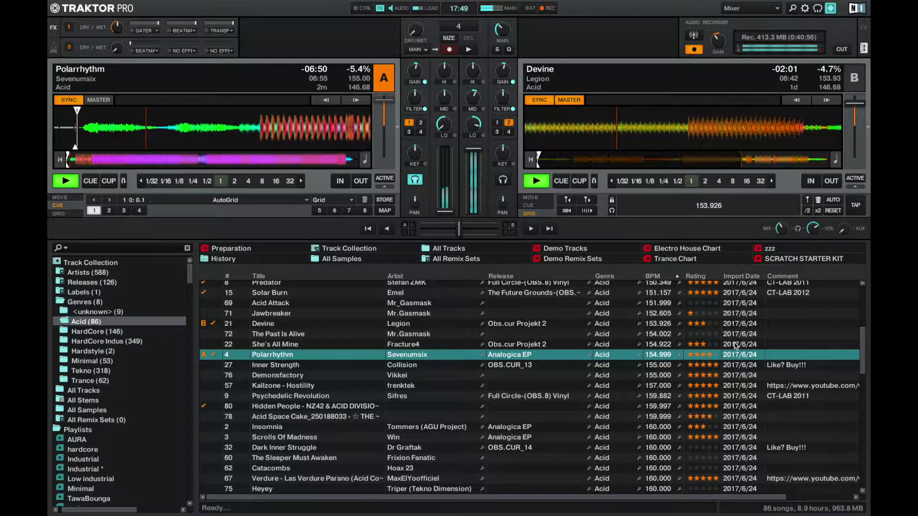
Loop eight beats of the "Polarrhythm" intro on deck A, extend the loop to 16 beats, and release it to bring the track in
{"action": "key", "text": "8"}
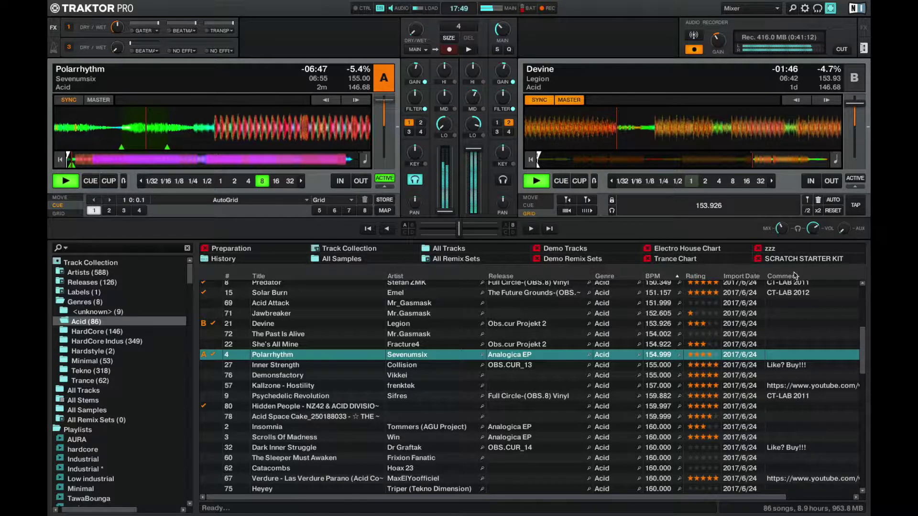
{"action": "left_click", "coordinate": [276, 181]}
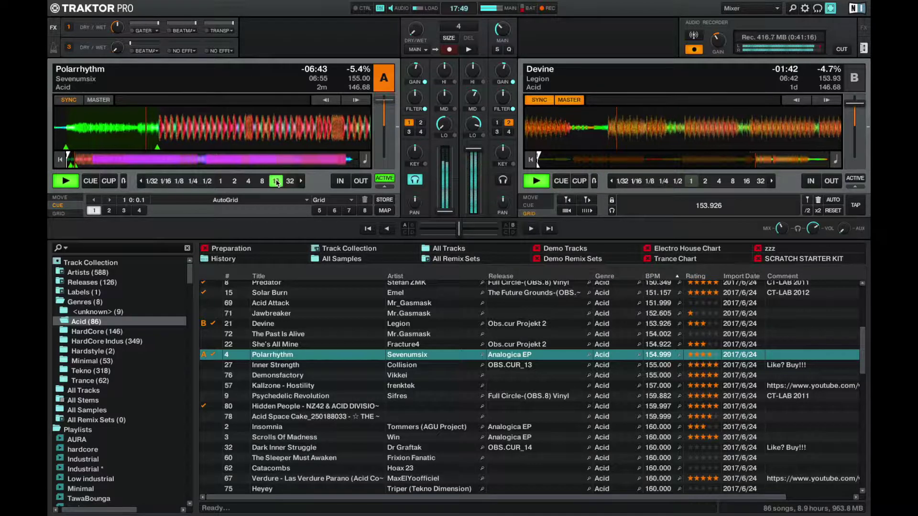
{"action": "key", "text": "h"}
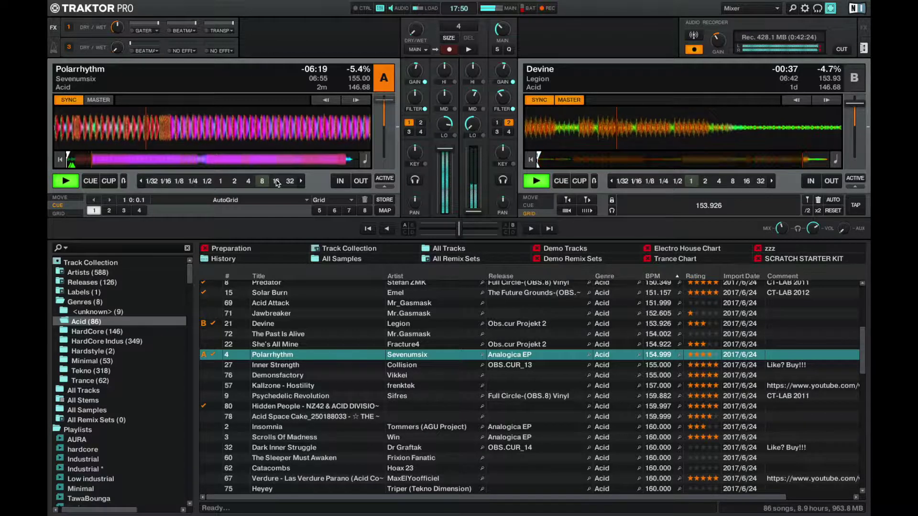
Load "Inner Strength" from the Acid track list into deck B and play it synced with headphone monitoring on
{"action": "key", "text": "Down"}
{"action": "key", "text": "Down"}
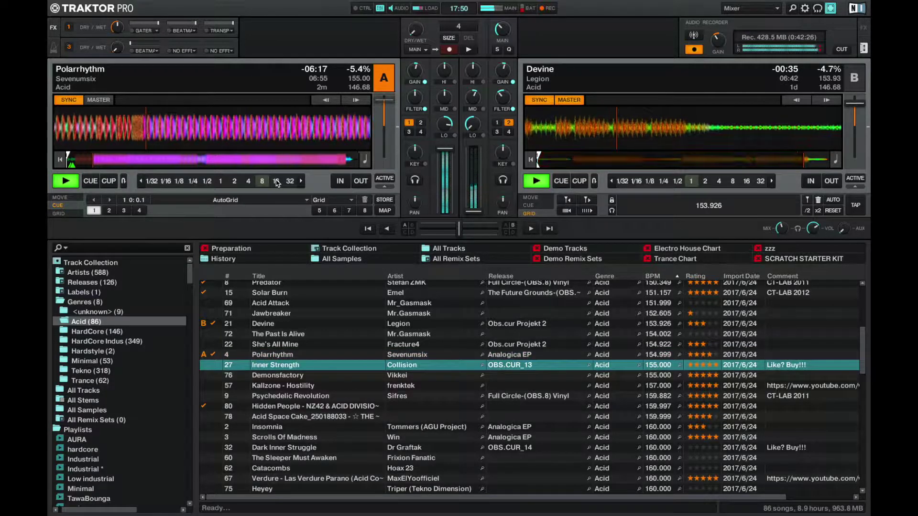
{"action": "key", "text": "Up"}
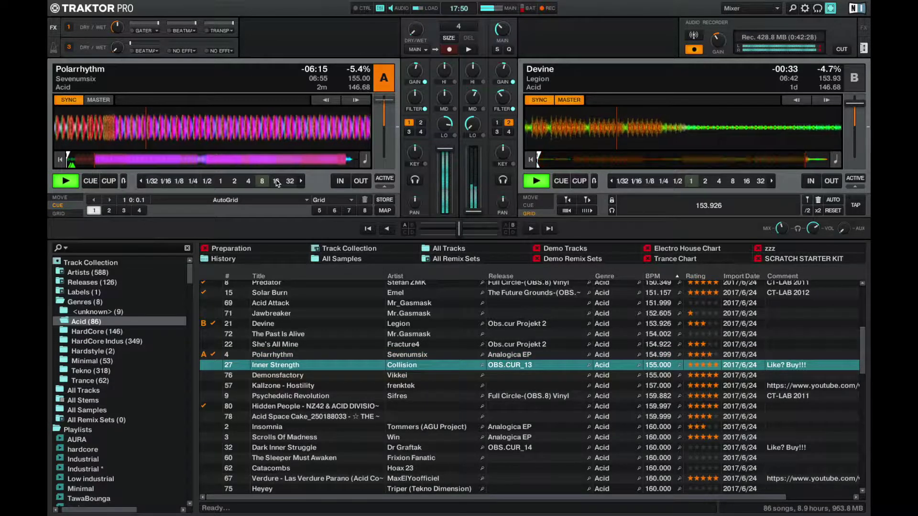
{"action": "key", "text": "ctrl+Right"}
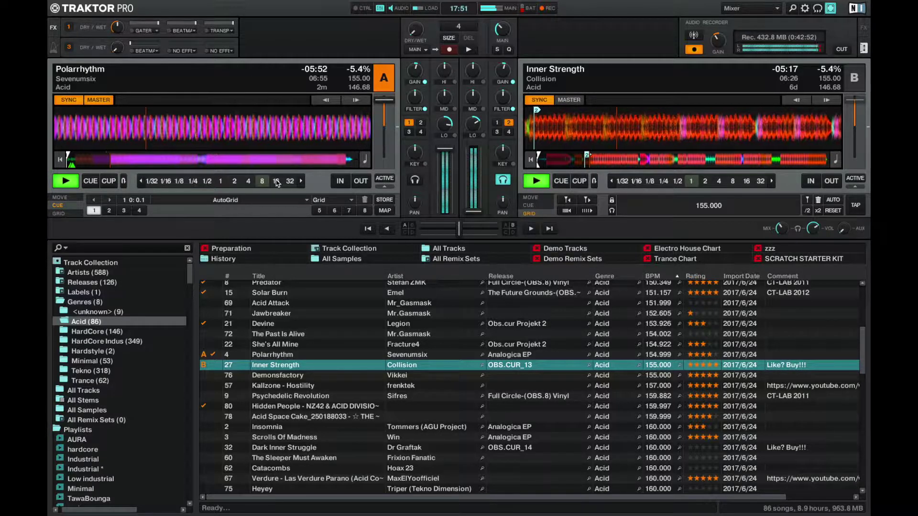
Audition "Inner Strength" on deck B against the mix, toggling its headphone monitoring and returning to the track's start
{"action": "key", "text": "h"}
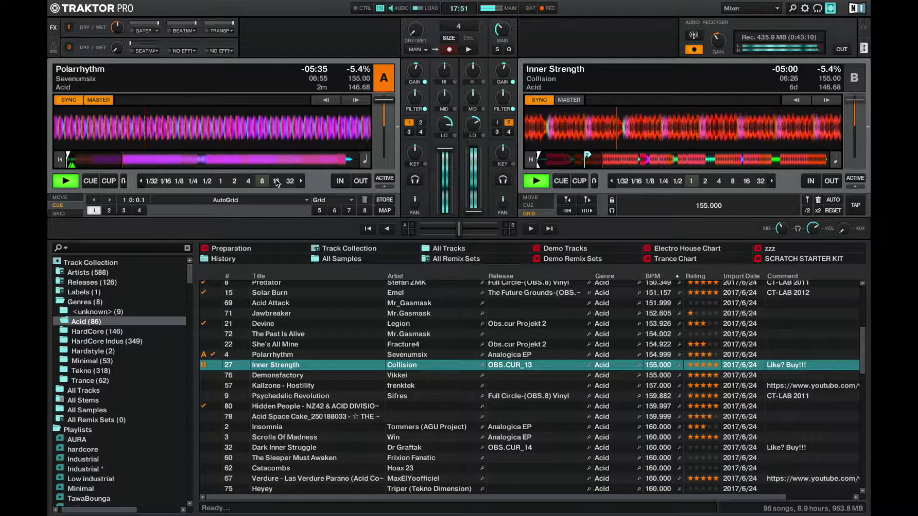
{"action": "key", "text": "p"}
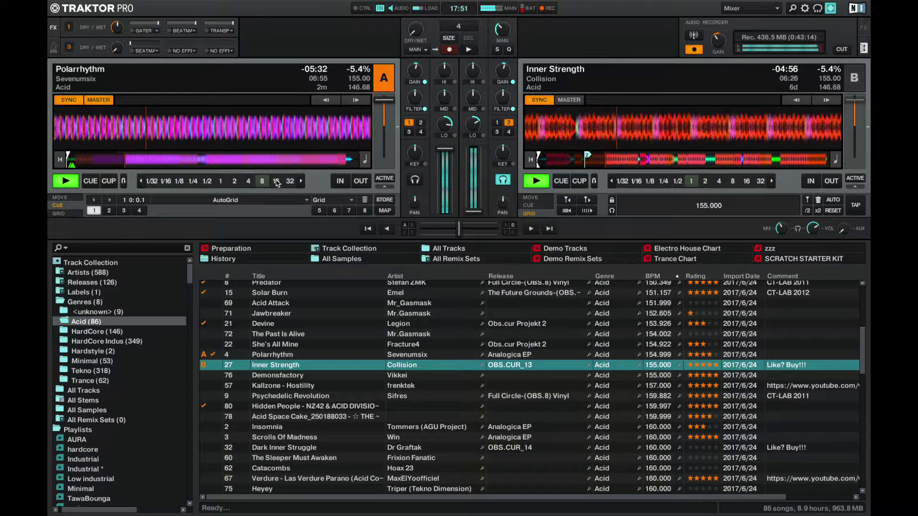
{"action": "key", "text": "h"}
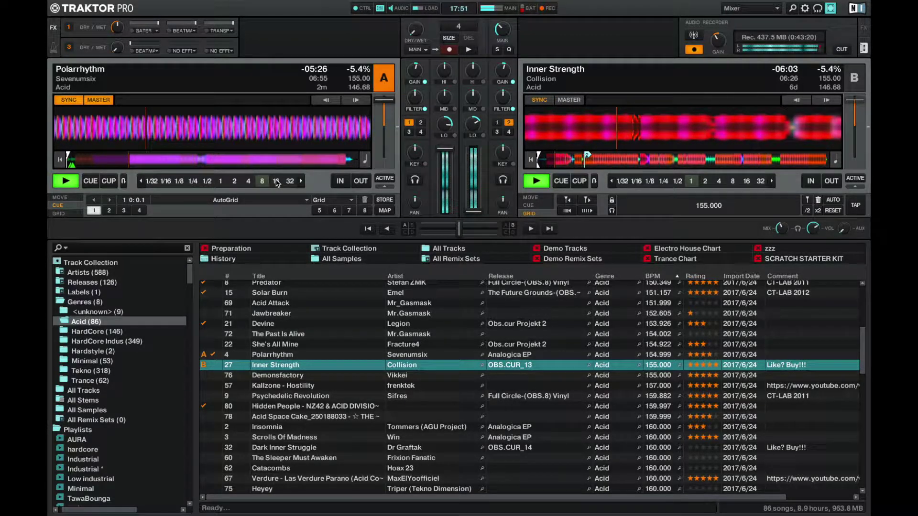
{"action": "key", "text": "h"}
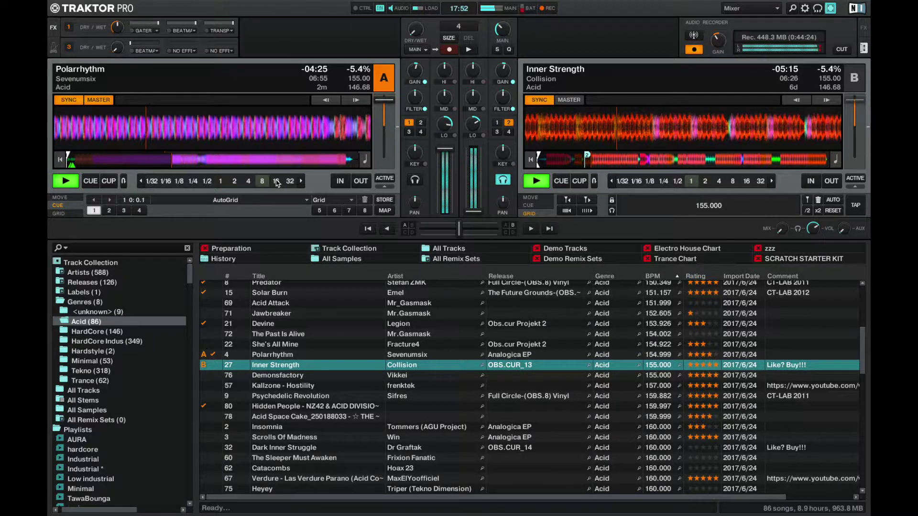
{"action": "key", "text": "p"}
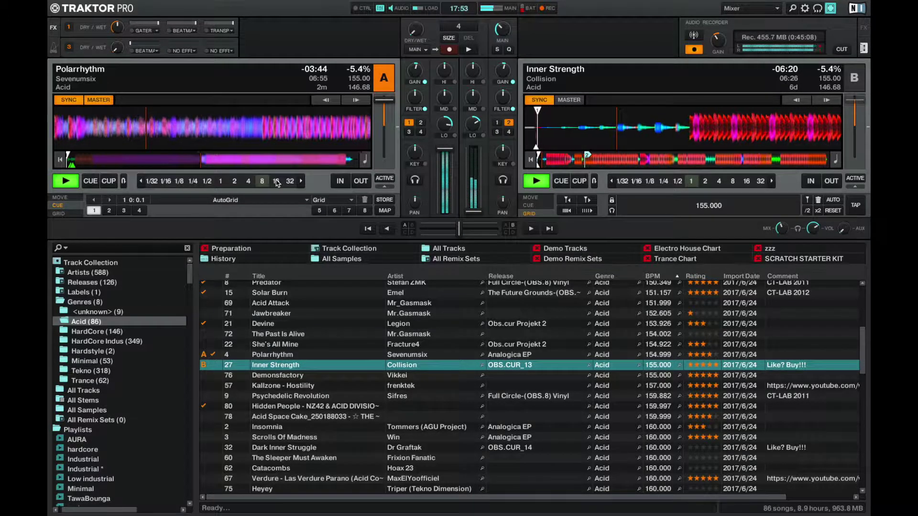
{"action": "key", "text": "p"}
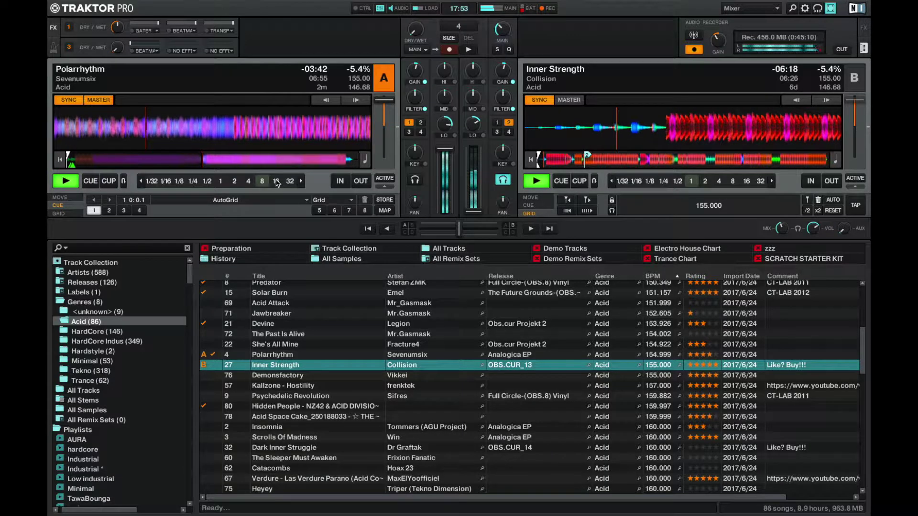
Switch the mix over to "Inner Strength", stop deck A and load "Demonsfactory" from the Acid track list into it
{"action": "key", "text": "7"}
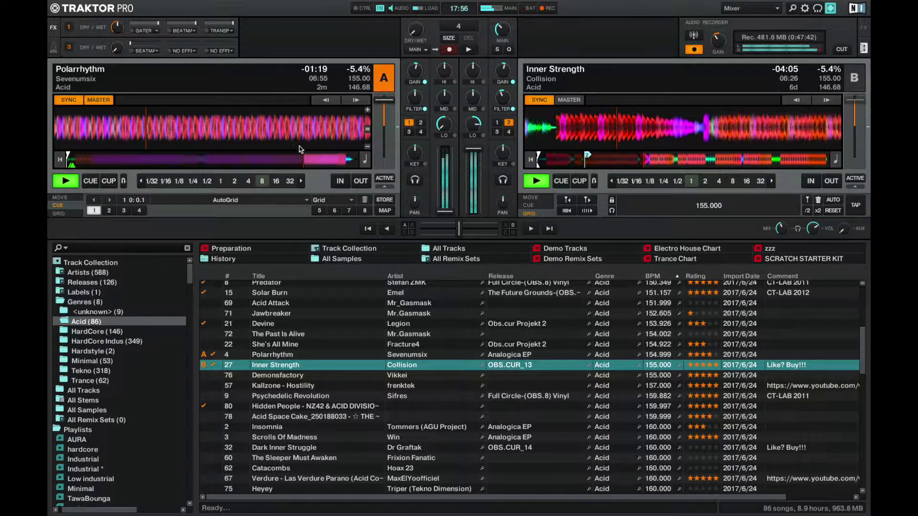
{"action": "key", "text": "a"}
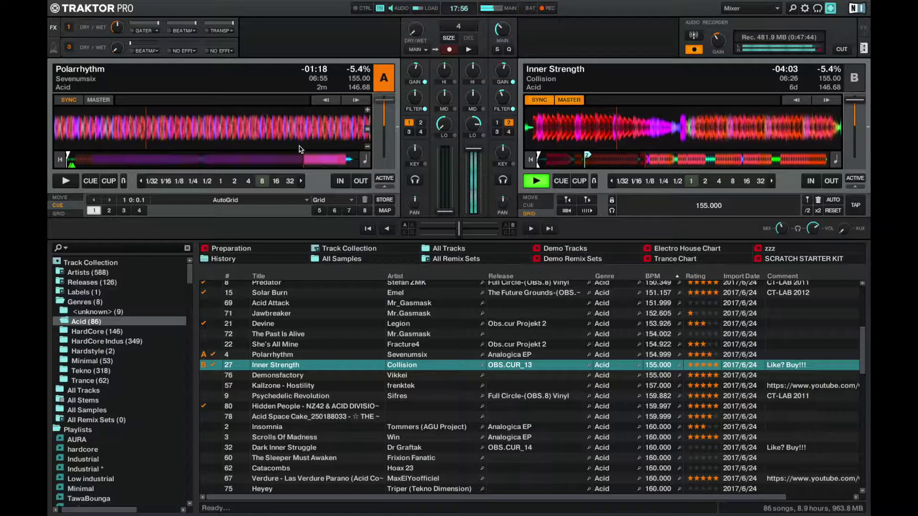
{"action": "key", "text": "Down"}
{"action": "key", "text": "ctrl+Left"}
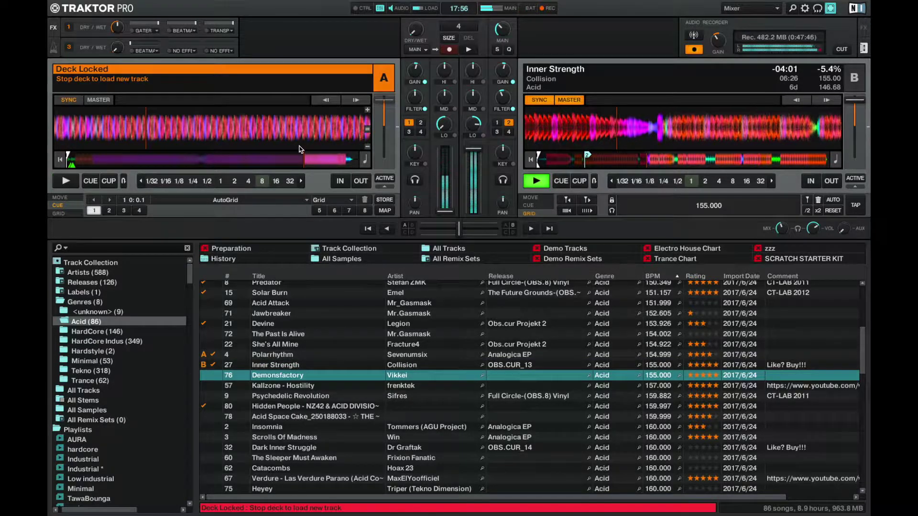
{"action": "key", "text": "ctrl+Left"}
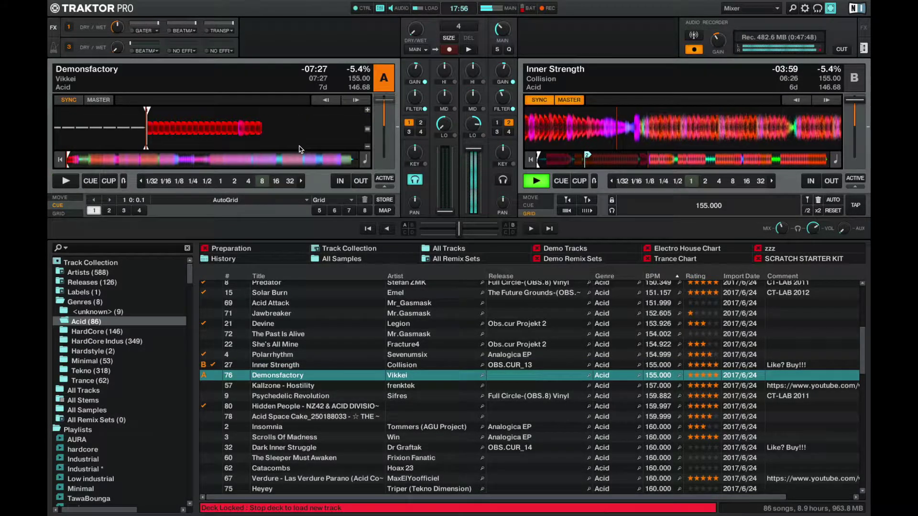
Play "Demonsfactory" synced on deck A, skip ahead through its intro and turn off the deck's headphone monitoring
{"action": "key", "text": "space"}
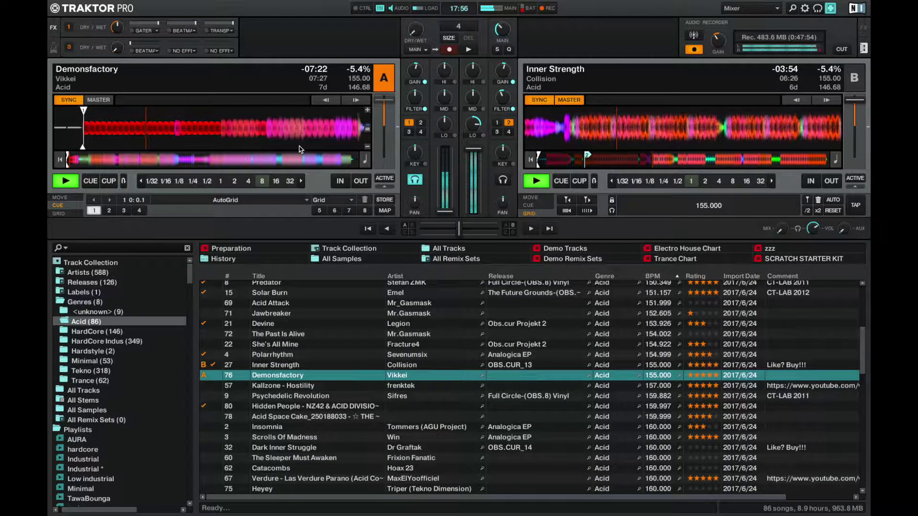
{"action": "key", "text": "Right"}
{"action": "key", "text": "Right"}
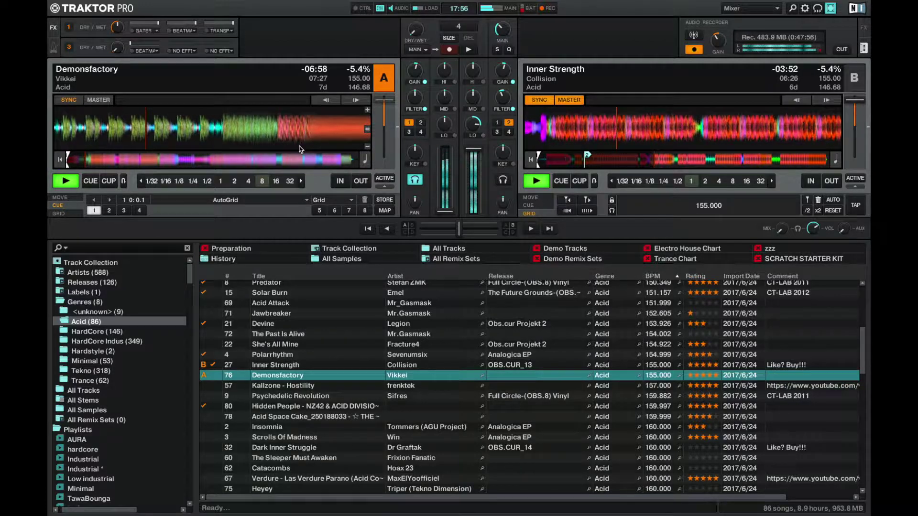
{"action": "key", "text": "Right"}
{"action": "key", "text": "Right"}
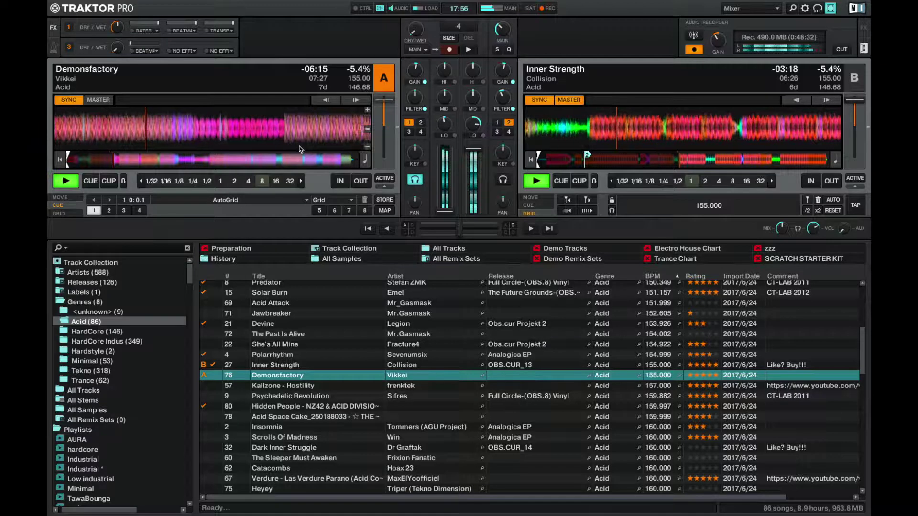
{"action": "key", "text": "q"}
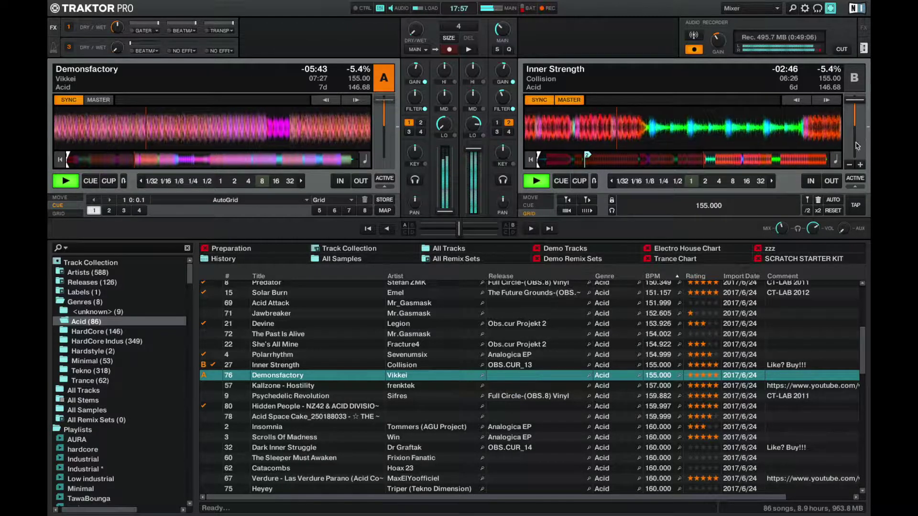
Raise the tempo of master deck B to 147.84 BPM
{"action": "left_click", "coordinate": [861, 165]}
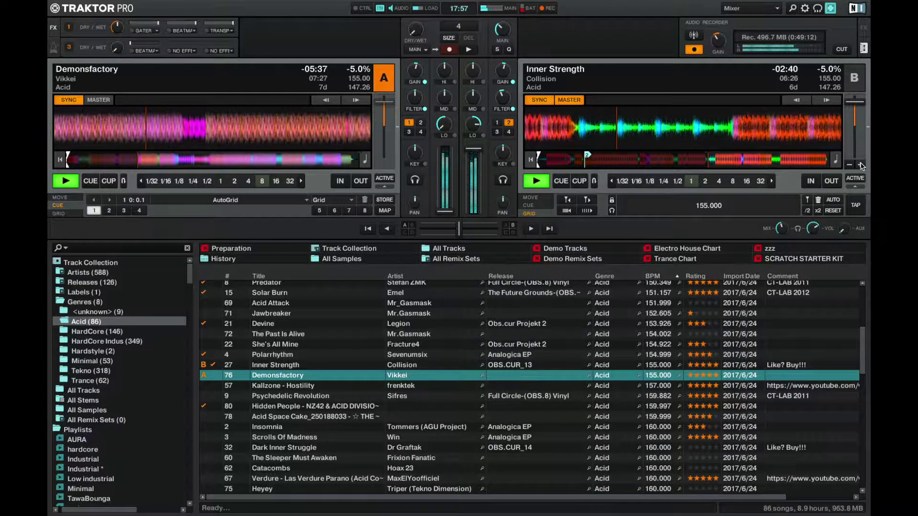
{"action": "left_click", "coordinate": [861, 165]}
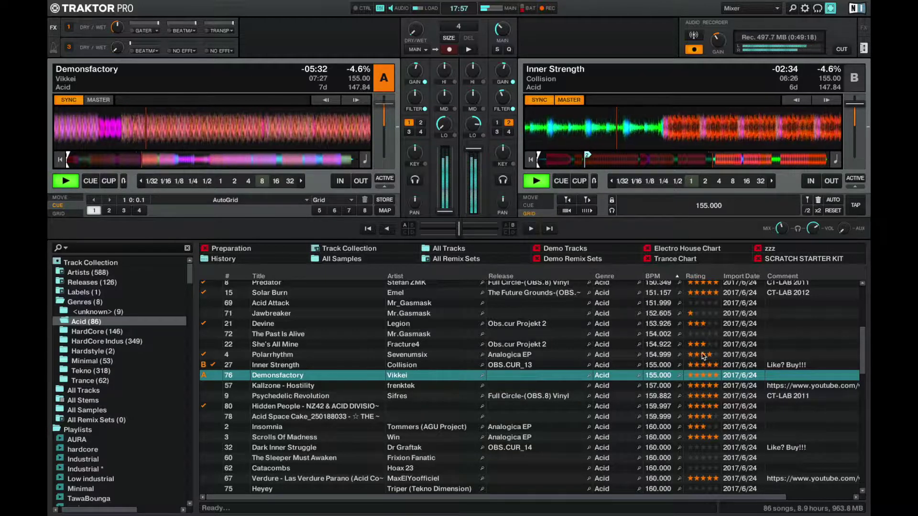
{"action": "scroll", "coordinate": [712, 340], "scroll_direction": "down", "scroll_amount": 10}
{"action": "scroll", "coordinate": [699, 367], "scroll_direction": "down", "scroll_amount": 6}
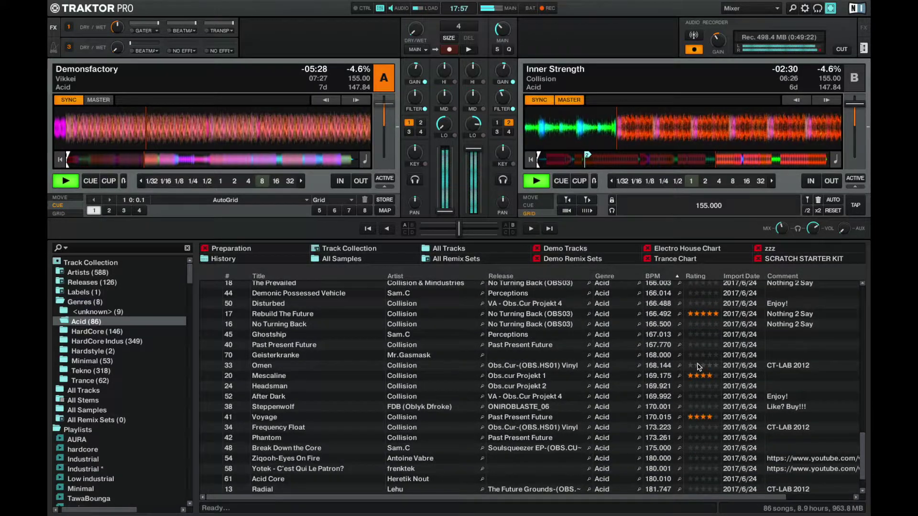
{"action": "scroll", "coordinate": [699, 367], "scroll_direction": "up", "scroll_amount": 12}
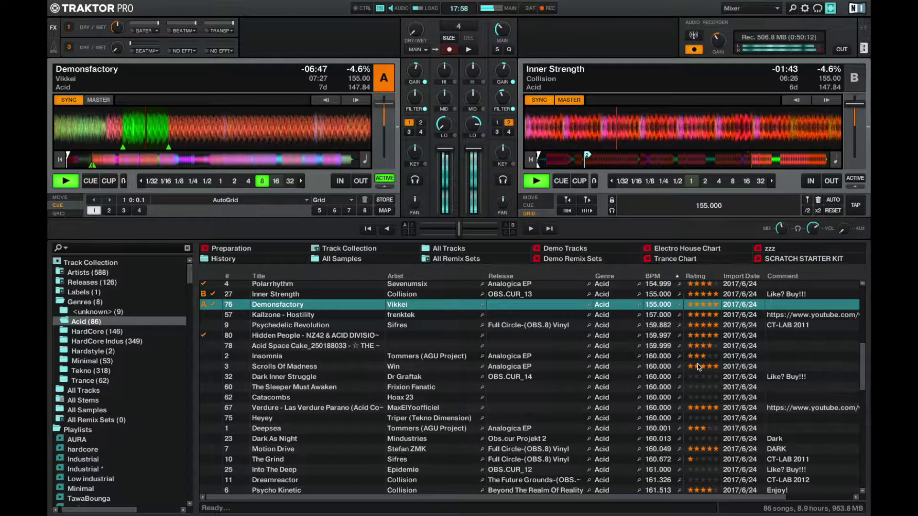
Release, re-engage and again release the 8-beat loop on deck A while switching the mix over to "Demonsfactory"
{"action": "key", "text": "5"}
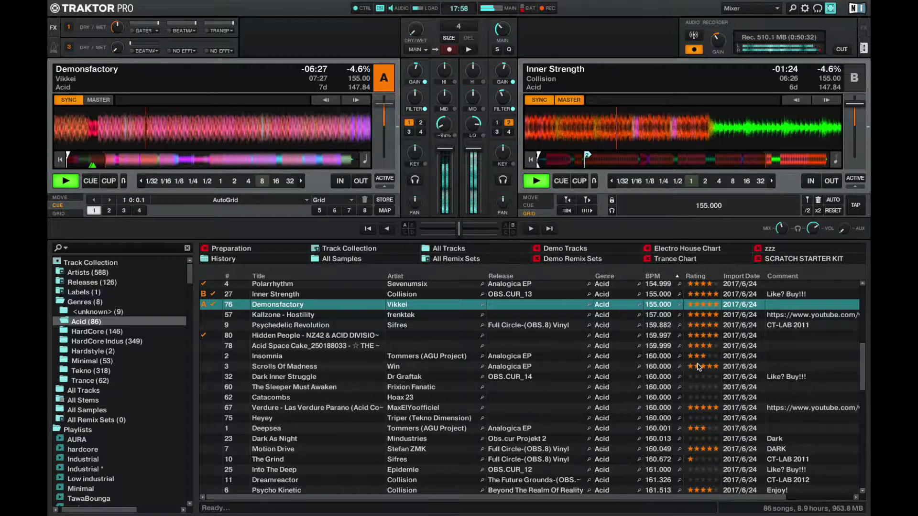
{"action": "key", "text": "8"}
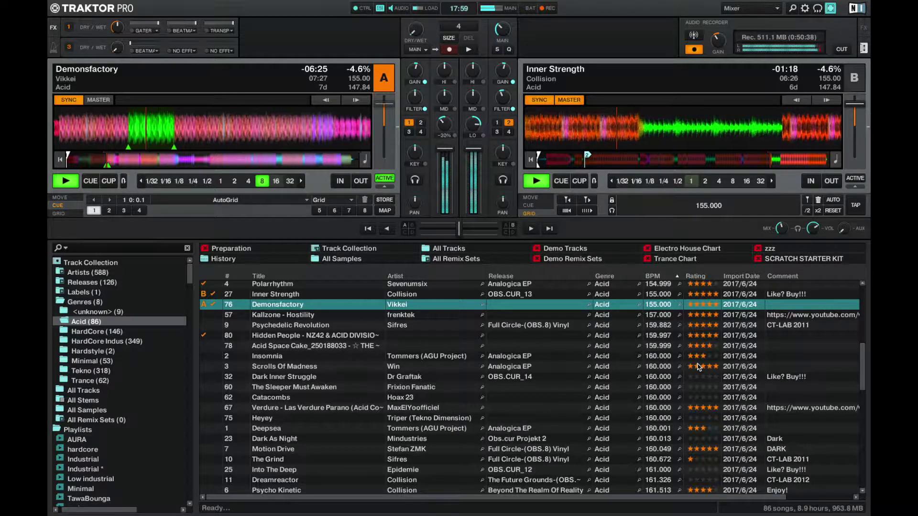
{"action": "key", "text": "8"}
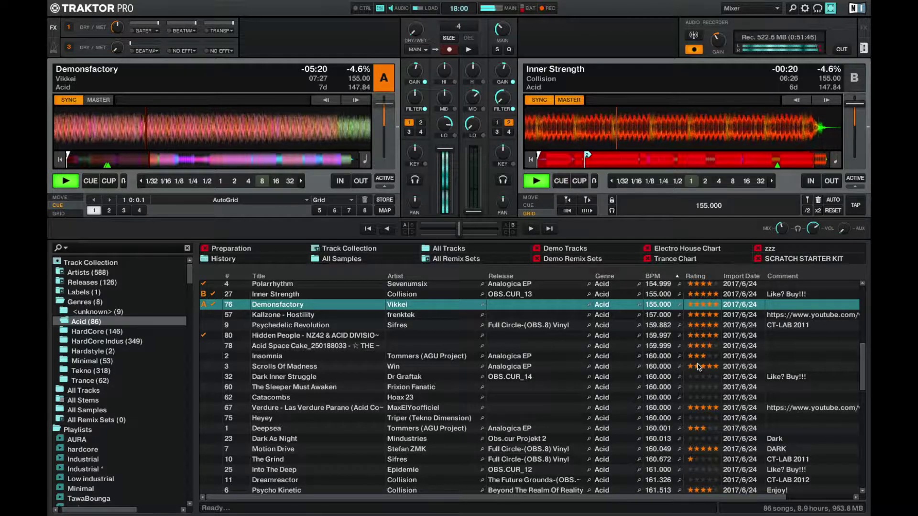
Stop deck B, load "Kallzone - Hostility" from the Acid list into it and play it with headphone monitoring on
{"action": "key", "text": "Down"}
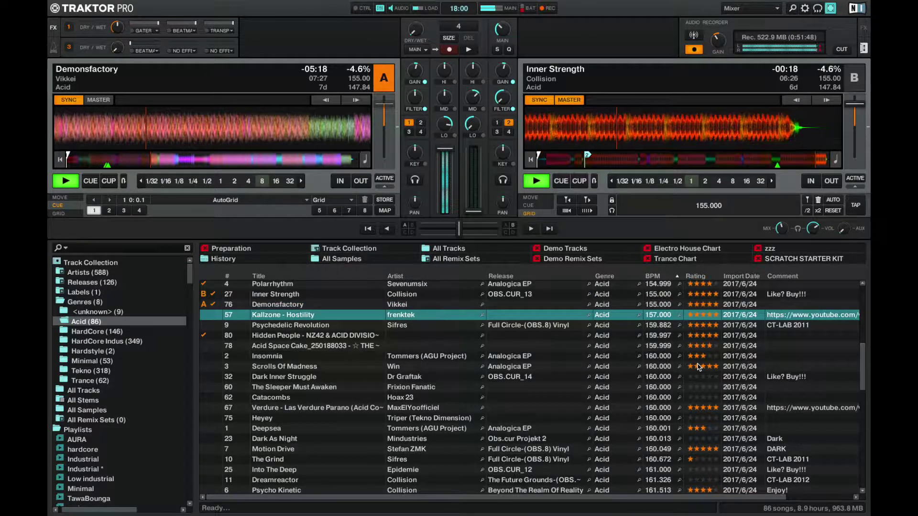
{"action": "key", "text": "k"}
{"action": "key", "text": "y"}
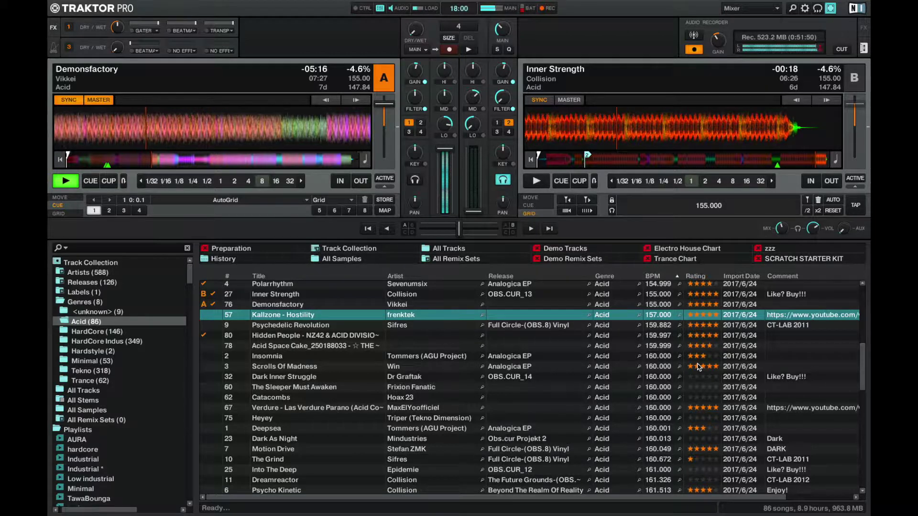
{"action": "key", "text": "ctrl+Right"}
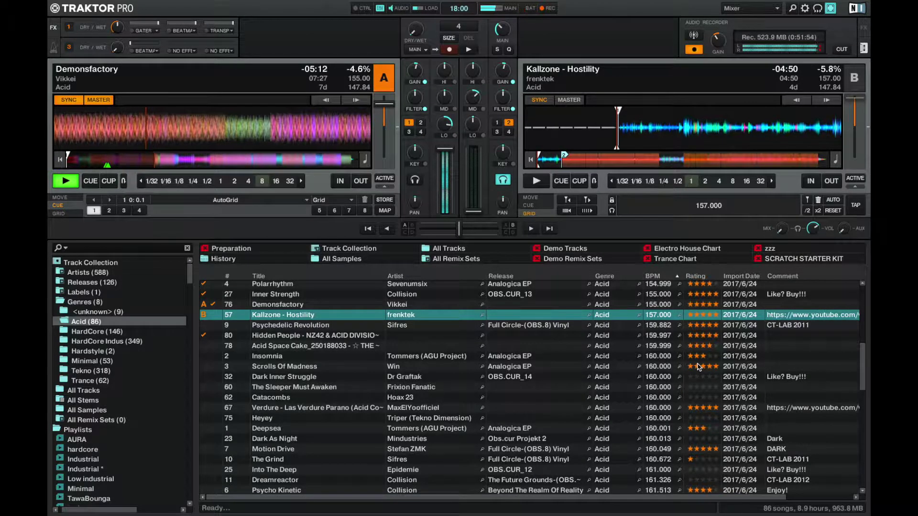
{"action": "key", "text": "space"}
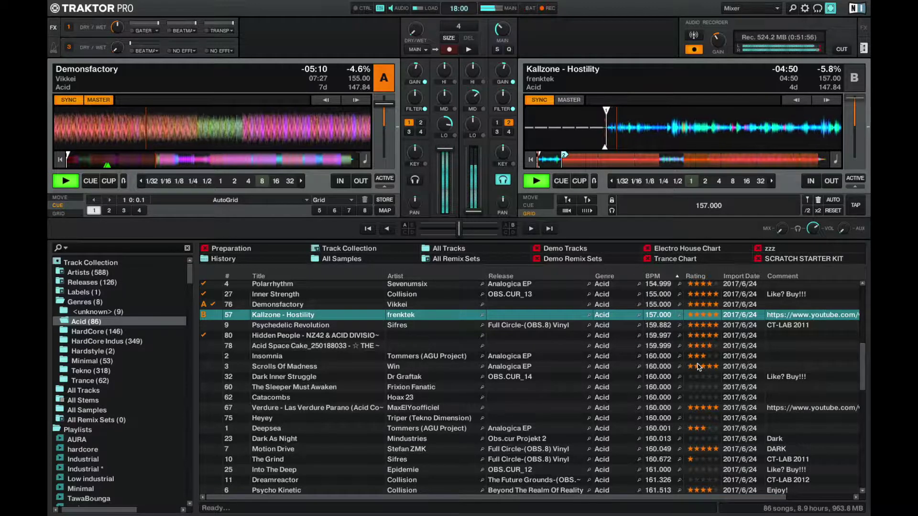
Raise the tempo of master deck A to 149.01 BPM
{"action": "left_click", "coordinate": [391, 166]}
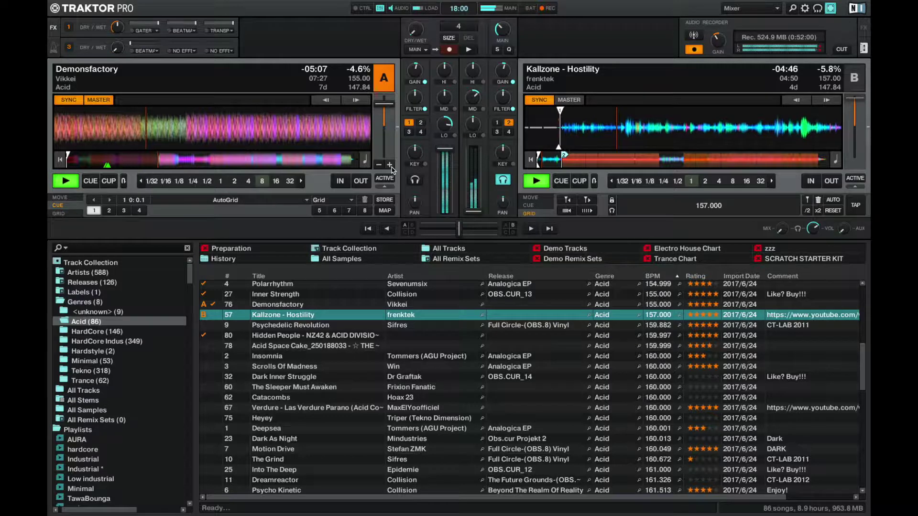
{"action": "left_click", "coordinate": [390, 166]}
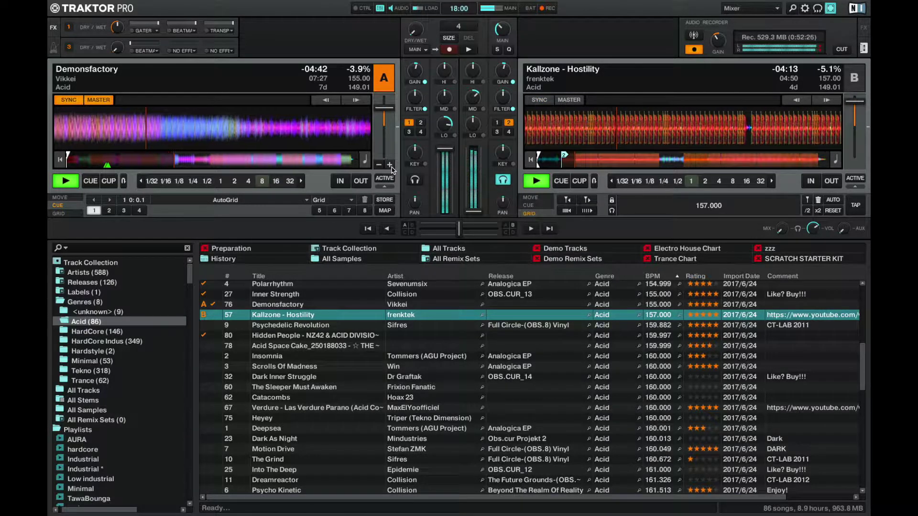
Pause "Kallzone - Hostility" on deck B and resume auditioning it in the headphones
{"action": "key", "text": "l"}
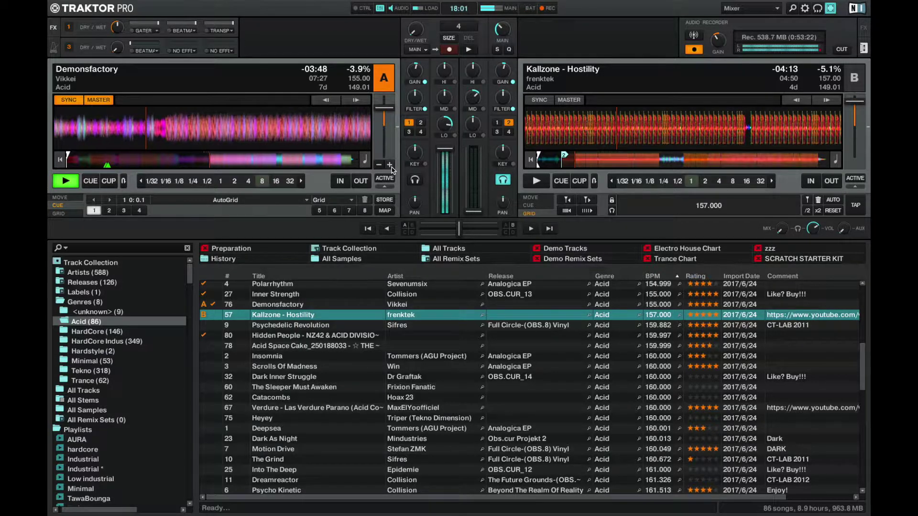
{"action": "key", "text": "k"}
{"action": "key", "text": "l"}
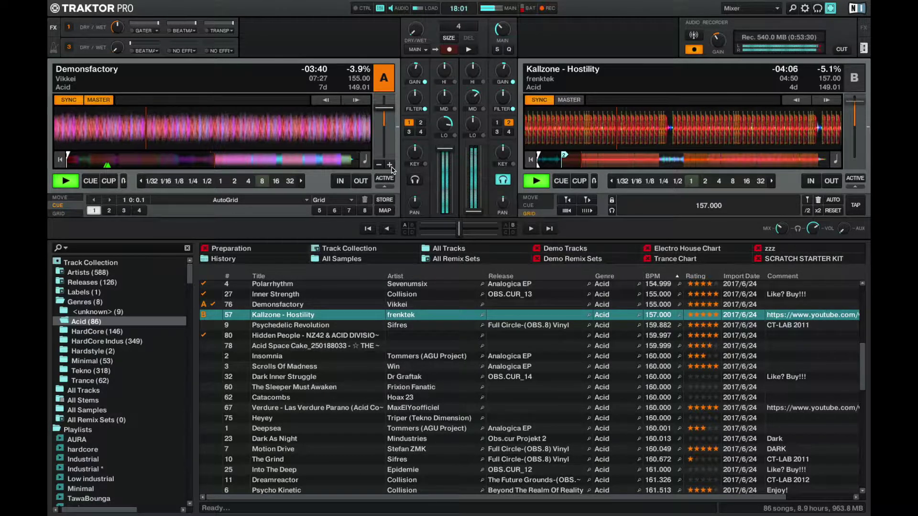
Load "Psychedelic Revolution" into deck B and audition it from its start up to where the beat enters
{"action": "key", "text": "Down"}
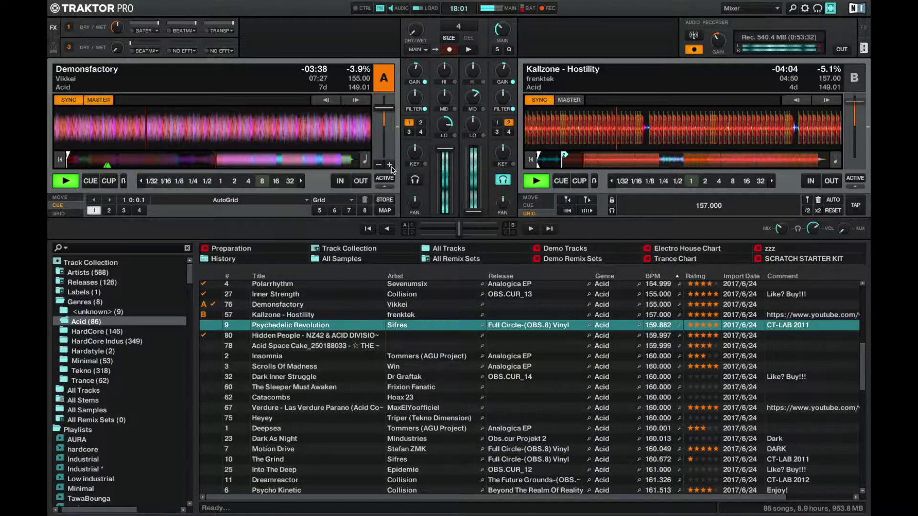
{"action": "key", "text": "ctrl+Right"}
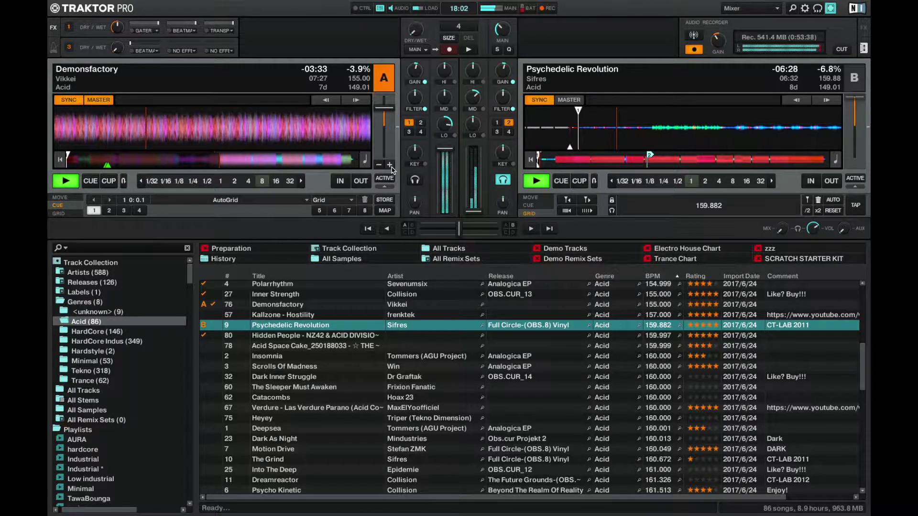
{"action": "key", "text": "2"}
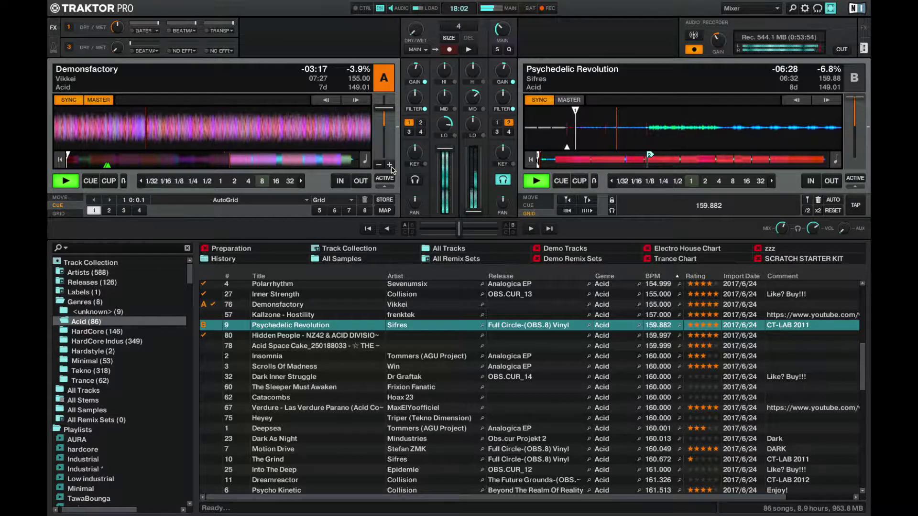
{"action": "key", "text": "w"}
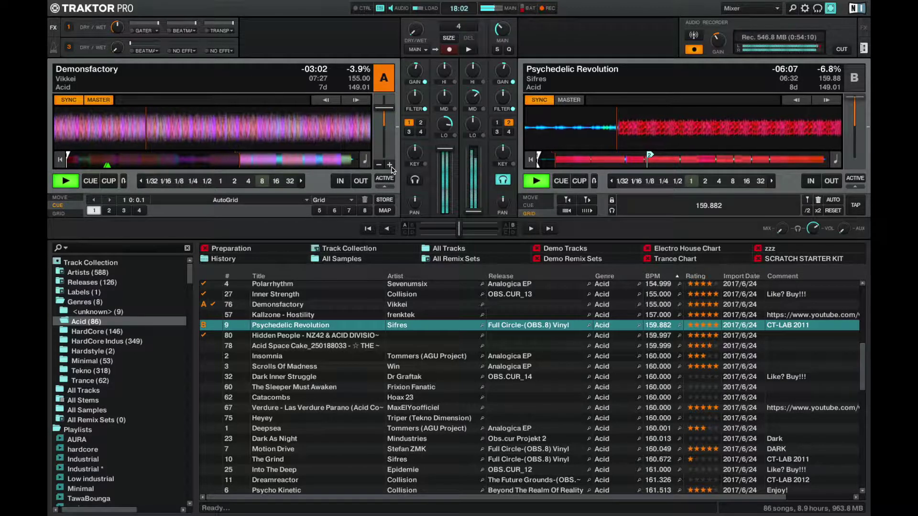
Turn off deck B's headphone monitoring and start "Psychedelic Revolution" synced from where its beat enters
{"action": "key", "text": "k"}
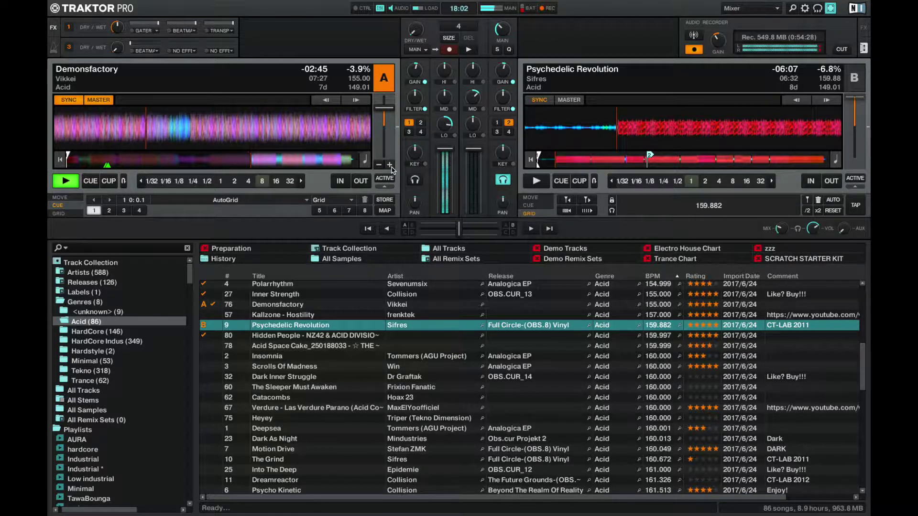
{"action": "key", "text": "p"}
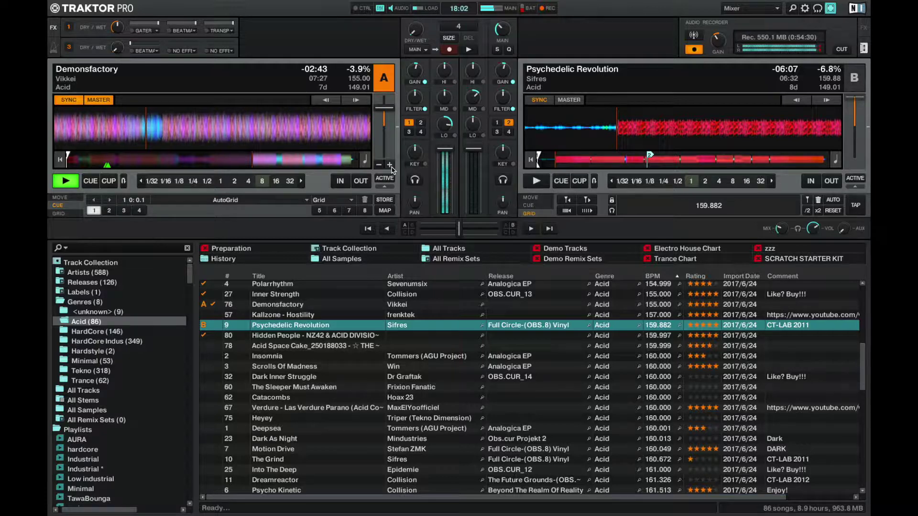
{"action": "key", "text": "space"}
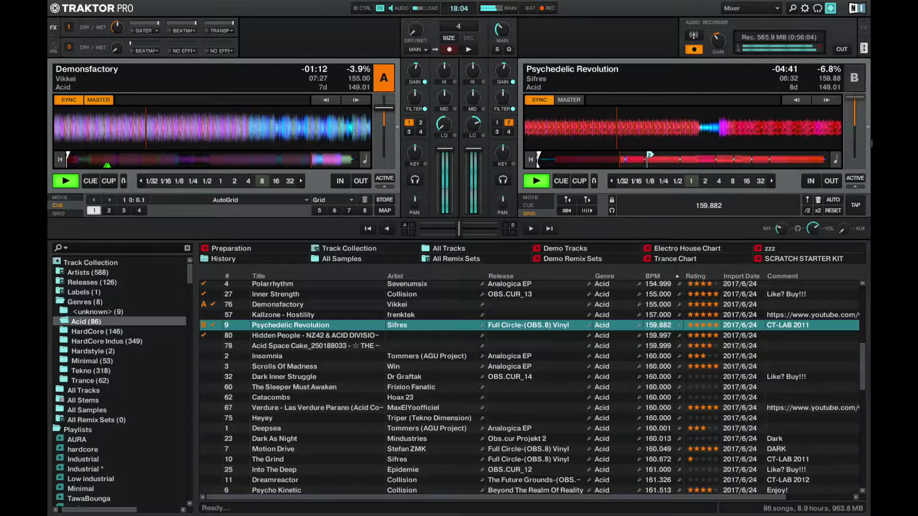
Raise the tempo of master deck A to 149.59 BPM while switching the mix over to "Psychedelic Revolution"
{"action": "mouse_move", "coordinate": [391, 167]}
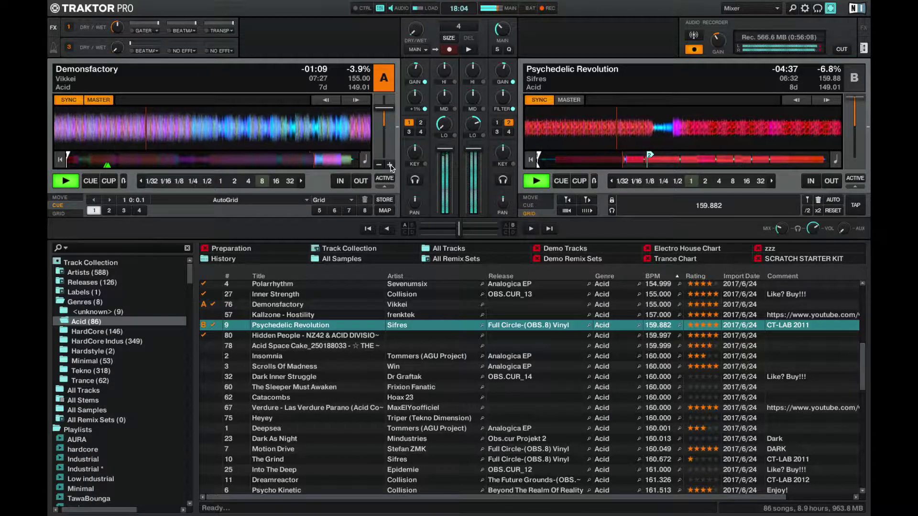
{"action": "left_click", "coordinate": [391, 165]}
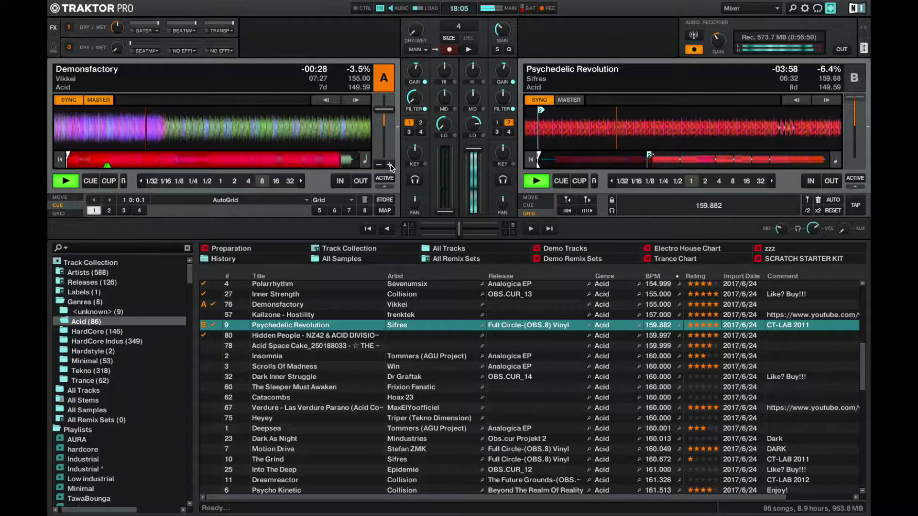
Raise the tempo of master deck B to 150.89 BPM and load "Dark Inner Struggle" from the Acid list into deck A
{"action": "key", "text": "Down"}
{"action": "key", "text": "Down"}
{"action": "key", "text": "Down"}
{"action": "key", "text": "Down"}
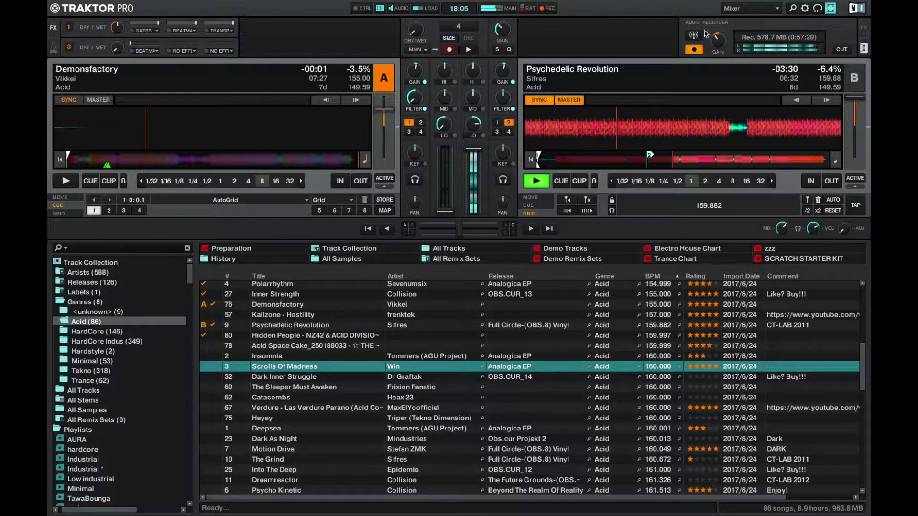
{"action": "mouse_move", "coordinate": [862, 166]}
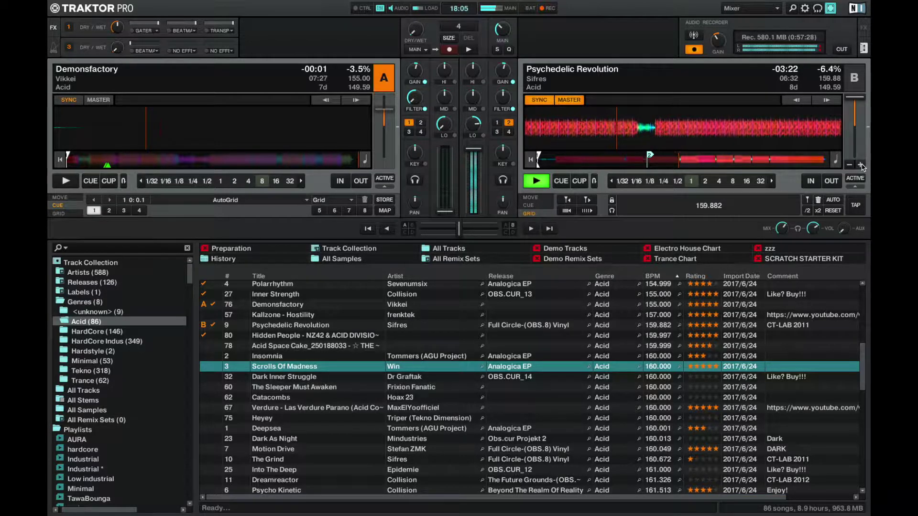
{"action": "key", "text": "Down"}
{"action": "left_click", "coordinate": [862, 165]}
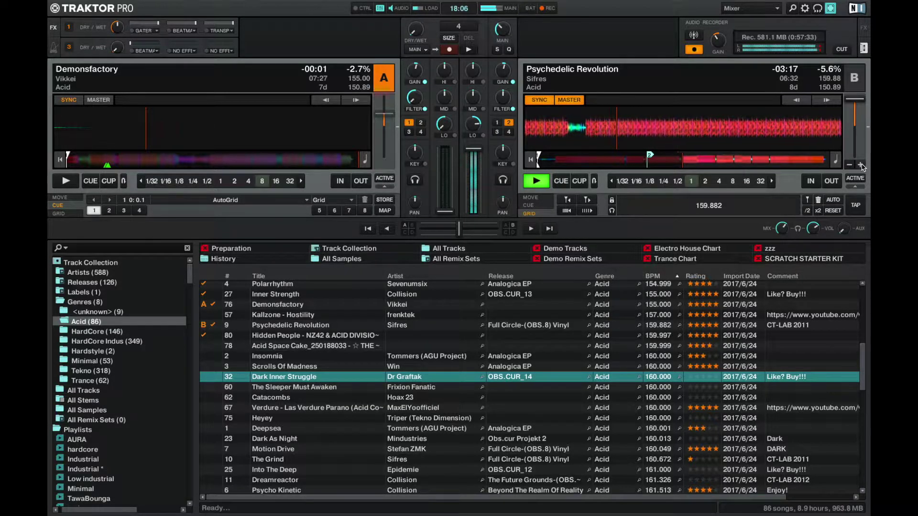
{"action": "key", "text": "c"}
{"action": "key", "text": "ctrl+Left"}
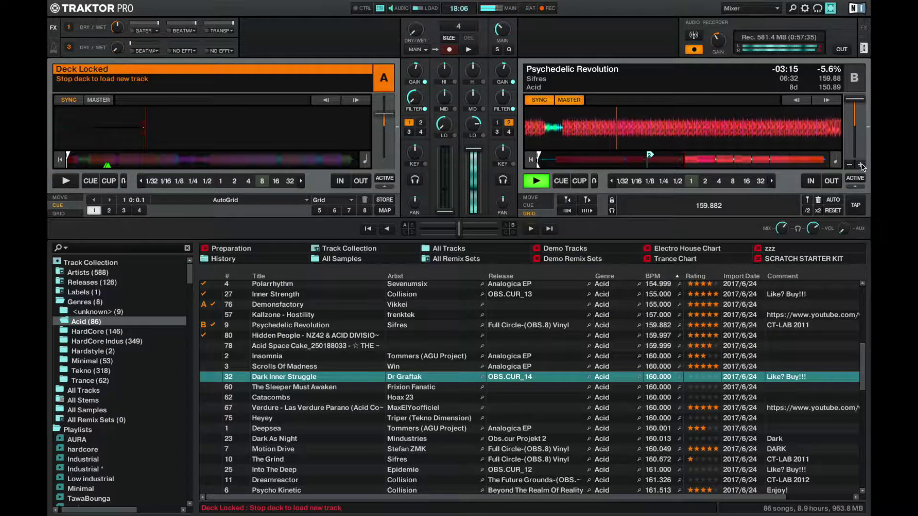
{"action": "key", "text": "ctrl+Left"}
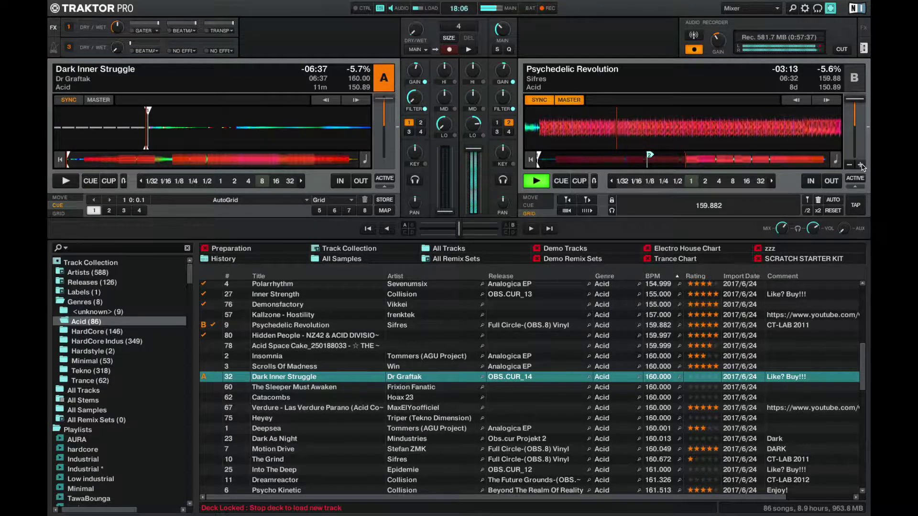
Play "Dark Inner Struggle" synced on deck A, skip ahead in it and turn on the deck's headphone monitoring
{"action": "key", "text": "space"}
{"action": "key", "text": "h"}
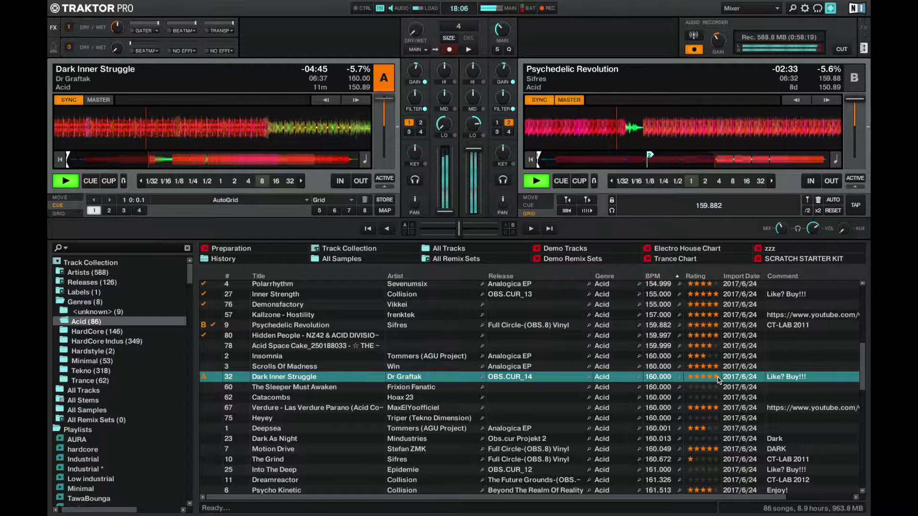
{"action": "key", "text": "q"}
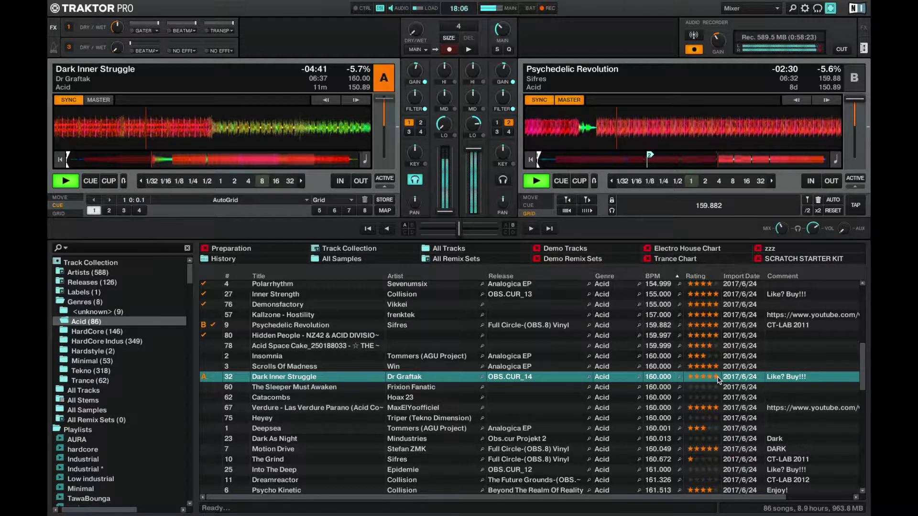
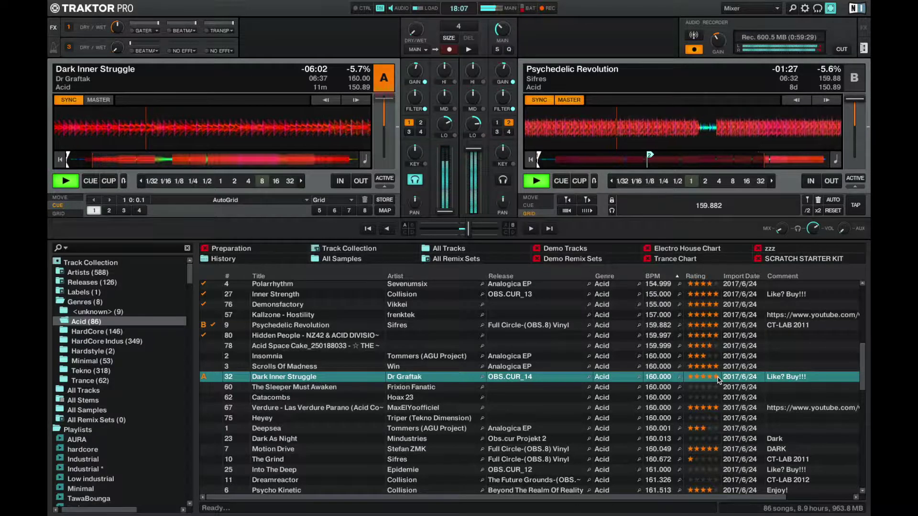
Load "Motion Drive" from the Acid list into deck A in place of "Dark Inner Struggle" and play it synced
{"action": "key", "text": "Down"}
{"action": "key", "text": "Down"}
{"action": "key", "text": "Down"}
{"action": "key", "text": "Down"}
{"action": "key", "text": "Down"}
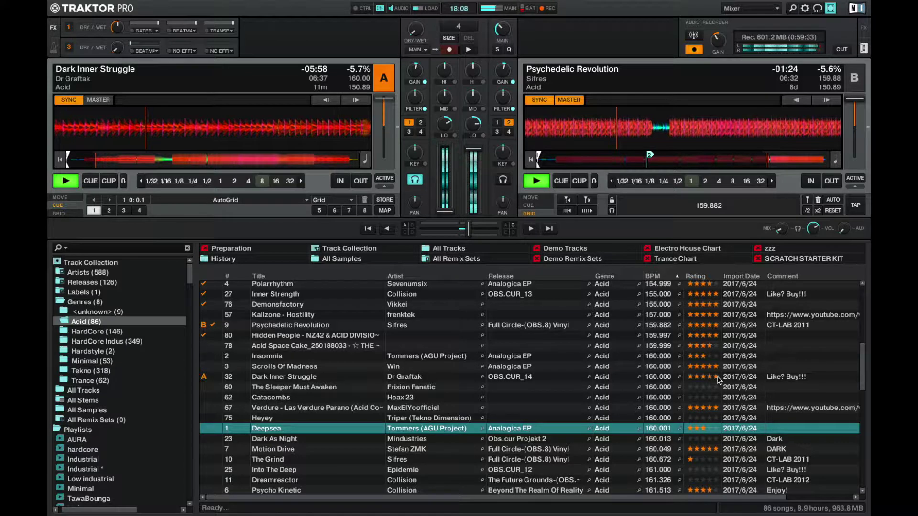
{"action": "key", "text": "Down"}
{"action": "key", "text": "Down"}
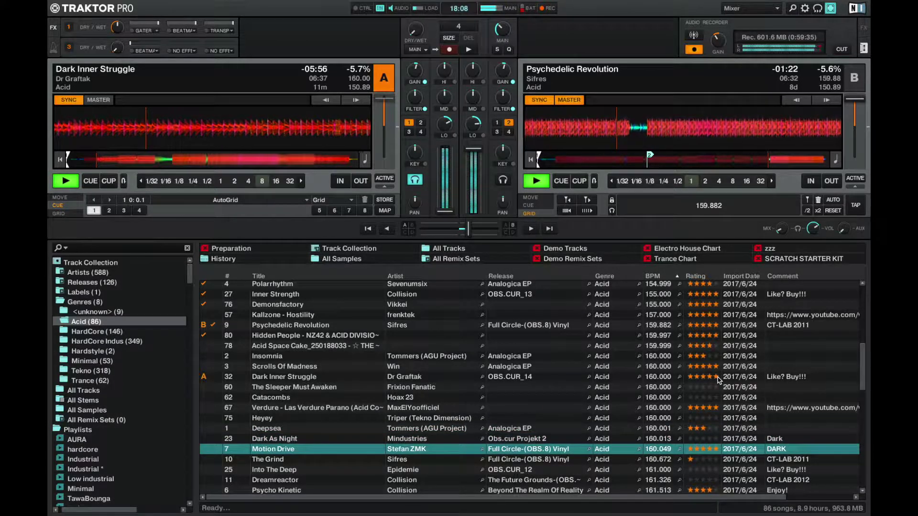
{"action": "key", "text": "a"}
{"action": "key", "text": "ctrl+Left"}
{"action": "key", "text": "a"}
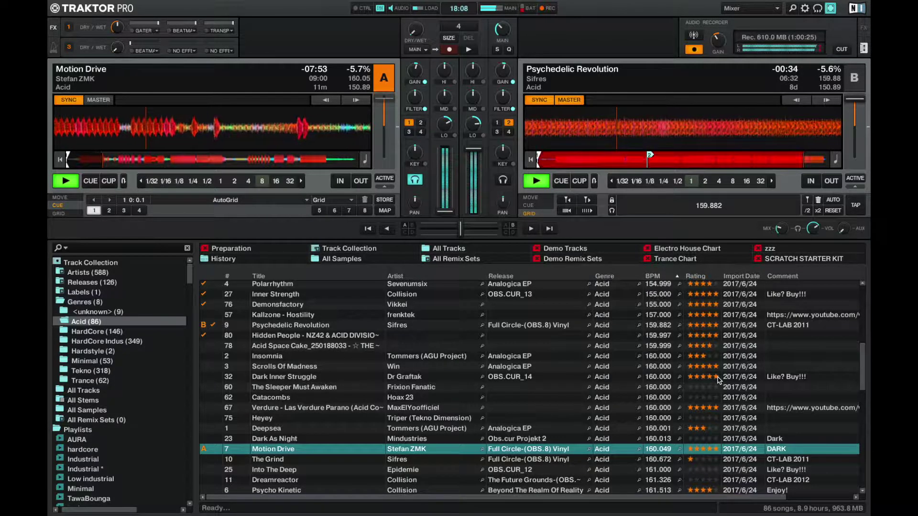
Load "The Grind" into deck A, play it synced and skip ahead through it to audition it
{"action": "key", "text": "Down"}
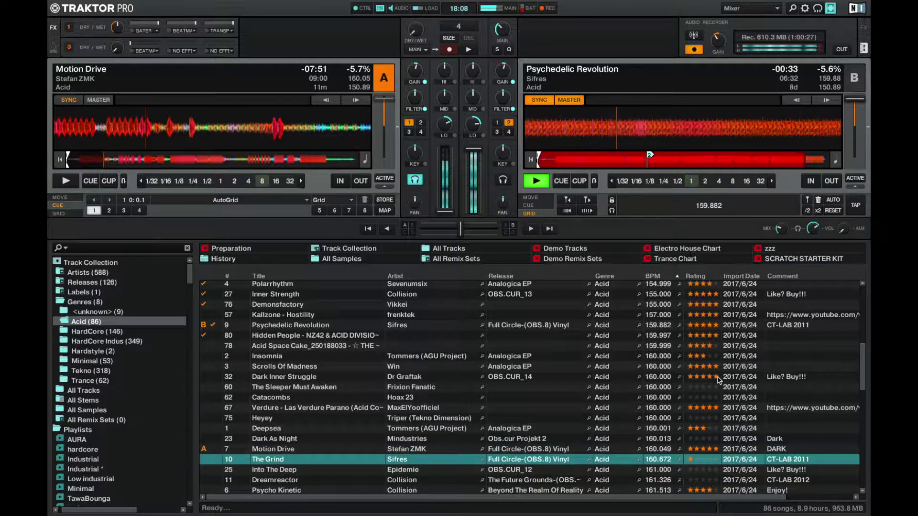
{"action": "key", "text": "ctrl+Left"}
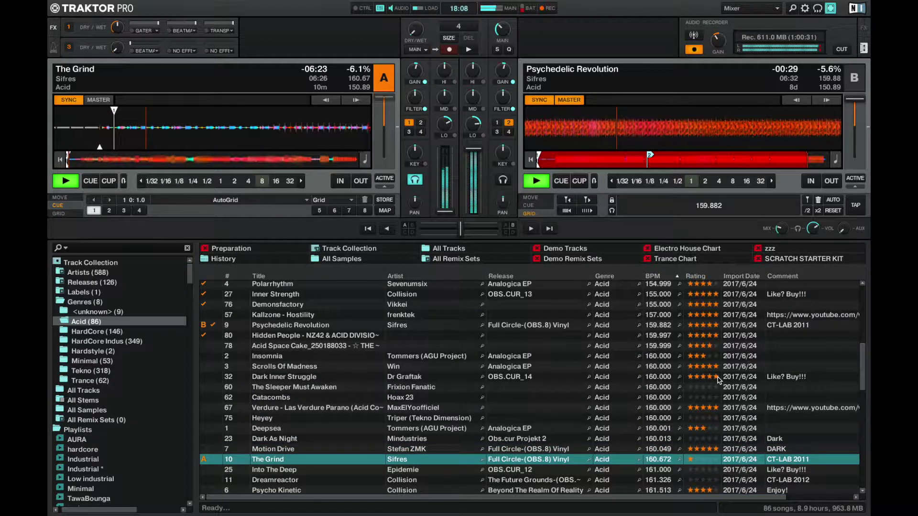
{"action": "key", "text": "Right"}
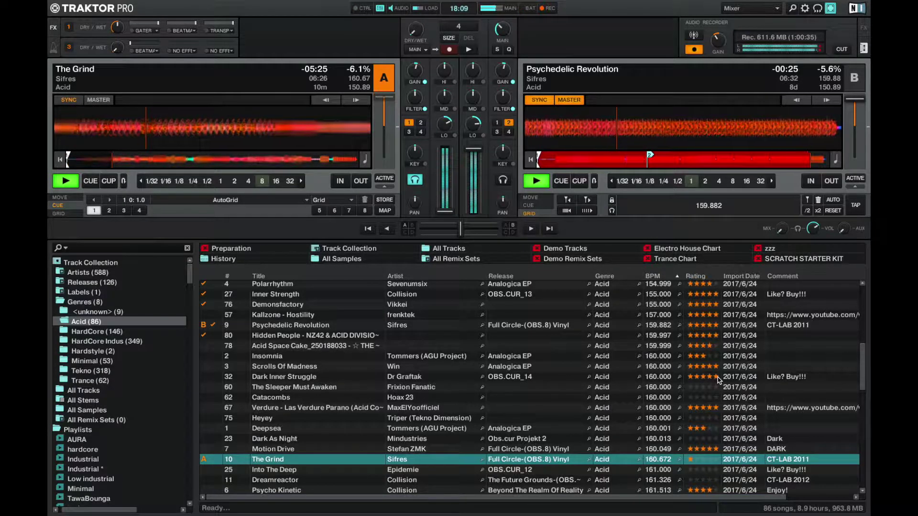
{"action": "key", "text": "Right"}
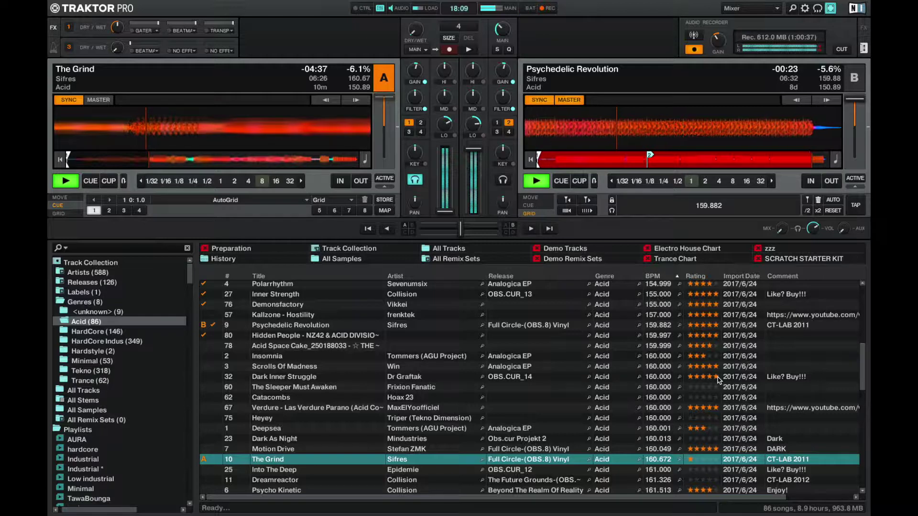
{"action": "key", "text": "Right"}
Load "Into The Deep" from the Acid list into deck A and play it synced
{"action": "key", "text": "Down"}
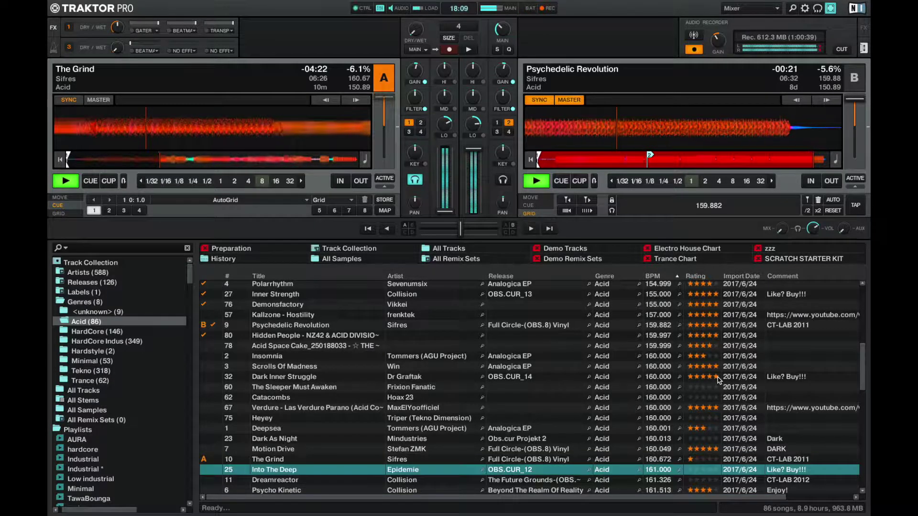
{"action": "key", "text": "space"}
{"action": "key", "text": "ctrl+Left"}
{"action": "key", "text": "space"}
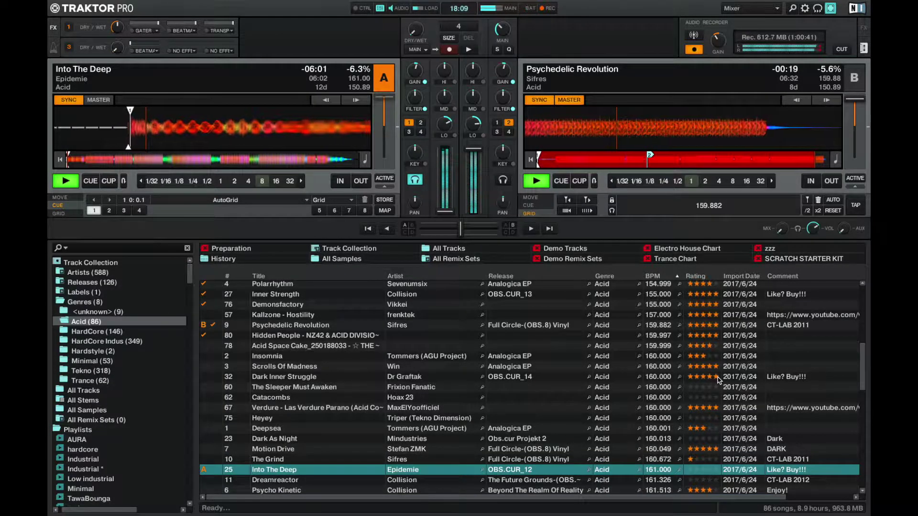
Hold the end of "Psychedelic Revolution" in an 8-beat loop on deck B while cueing and mixing over to "Into The Deep"
{"action": "key", "text": "8"}
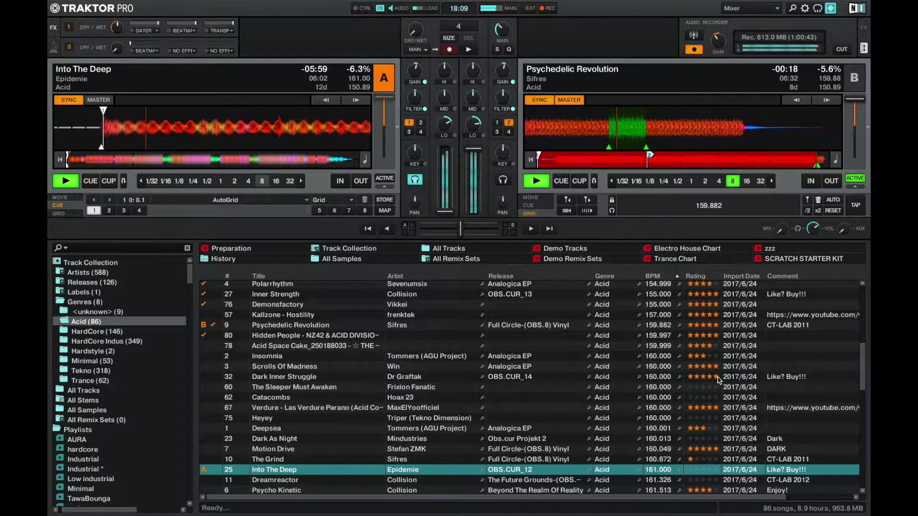
{"action": "key", "text": "Right"}
{"action": "key", "text": "Right"}
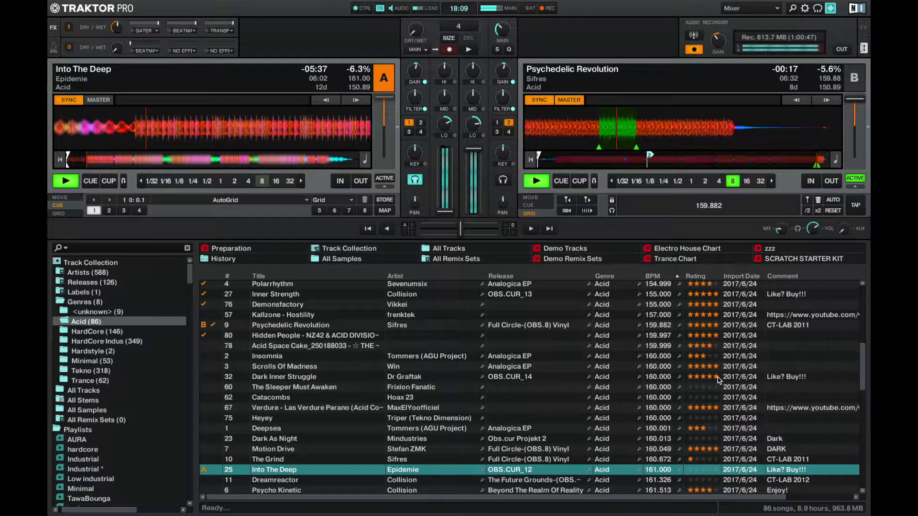
{"action": "key", "text": "Left"}
{"action": "key", "text": "q"}
{"action": "key", "text": "8"}
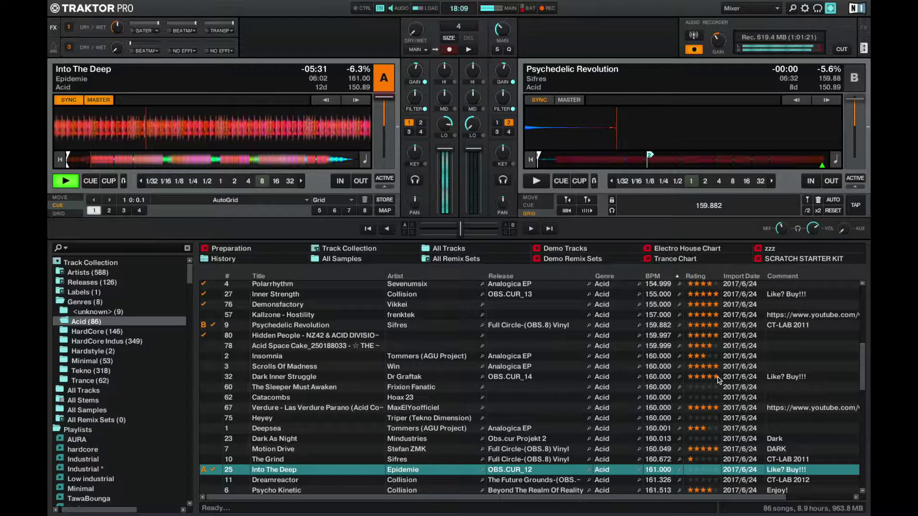
Rate "Into The Deep" three stars and "Dreamreactor" four stars in the Acid list
{"action": "key", "text": "Down"}
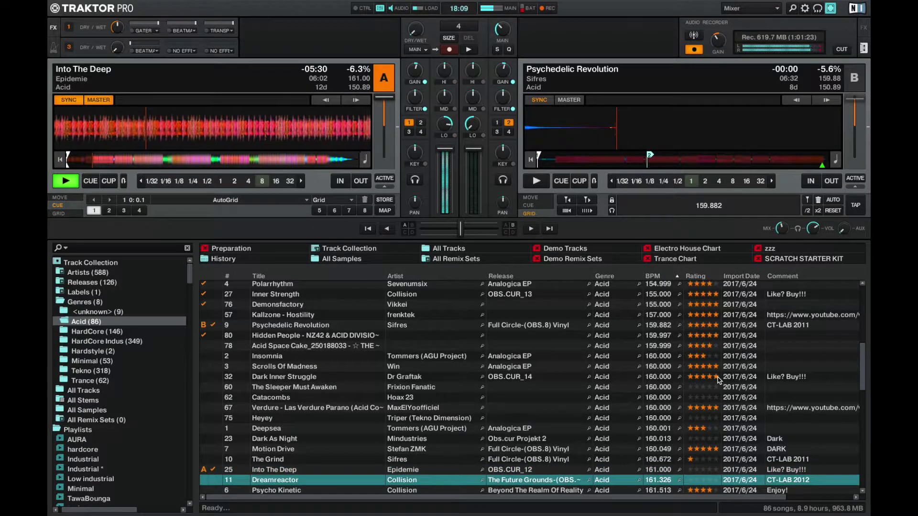
{"action": "key", "text": "Down"}
{"action": "key", "text": "Up"}
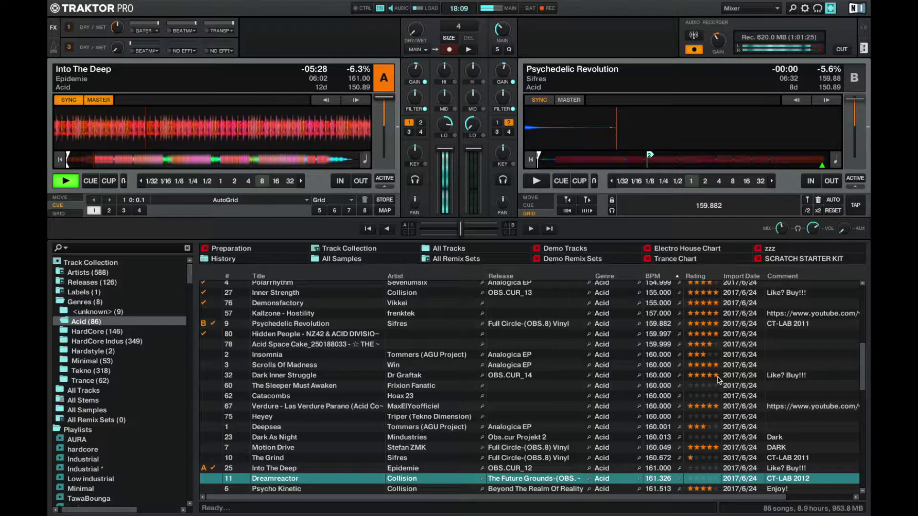
{"action": "key", "text": "Up"}
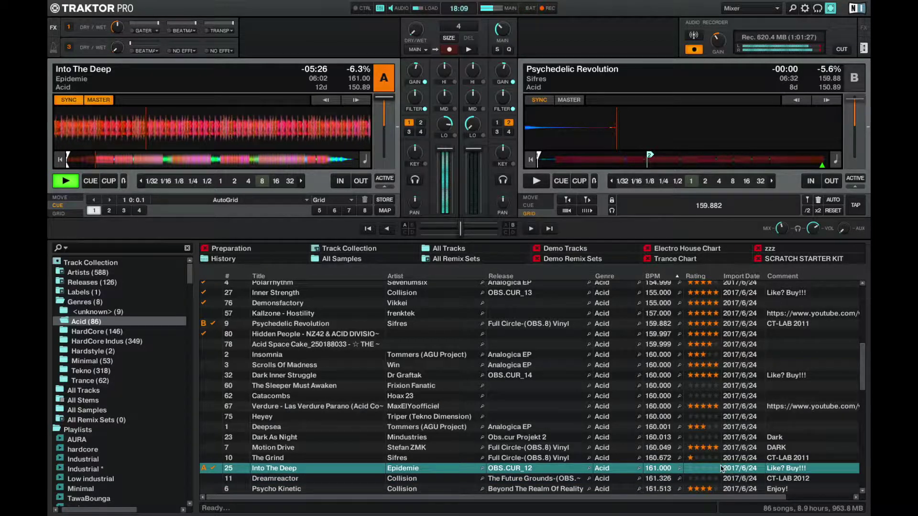
{"action": "left_click", "coordinate": [661, 480]}
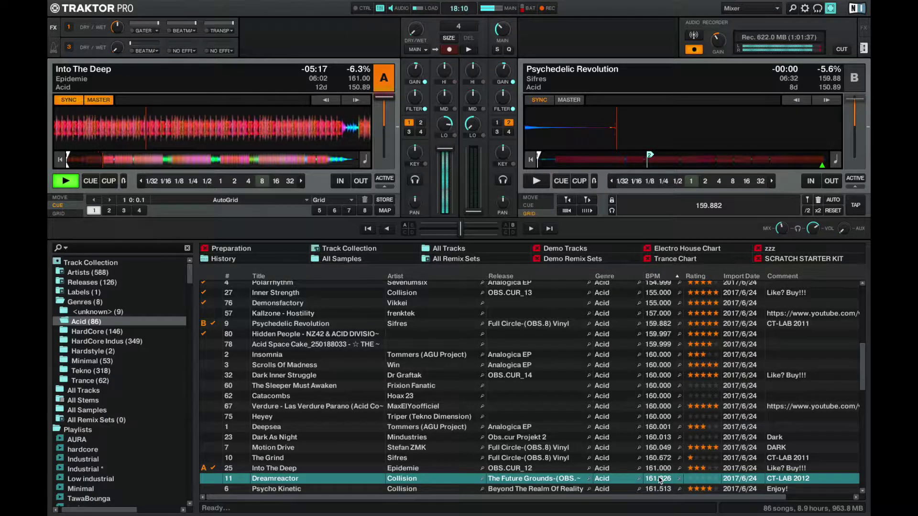
{"action": "left_click", "coordinate": [711, 480]}
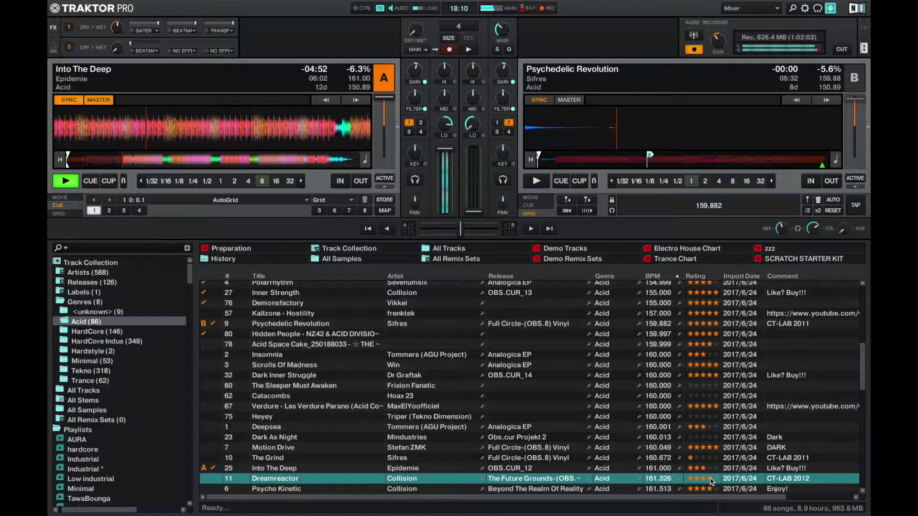
Load "Dreamreactor" into deck B, play it synced and raise the tempo of master deck A to 151.94 BPM
{"action": "key", "text": "ctrl+Right"}
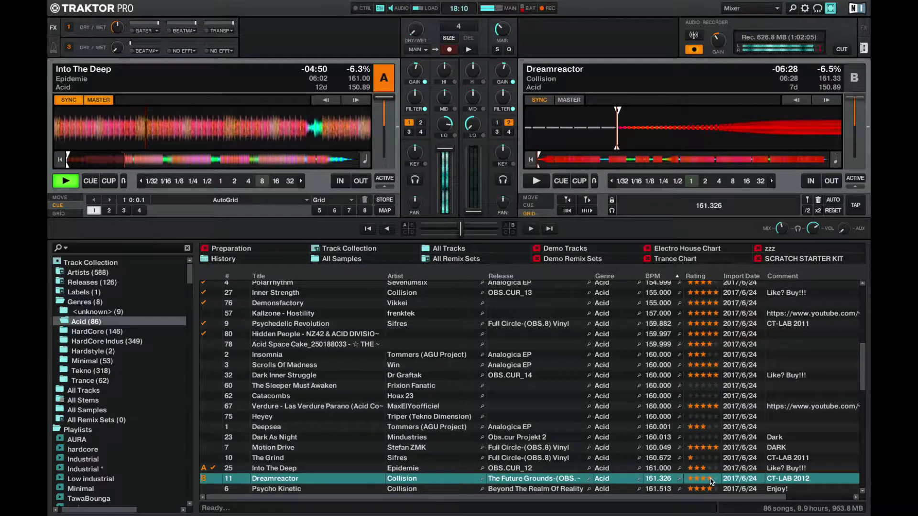
{"action": "key", "text": "k"}
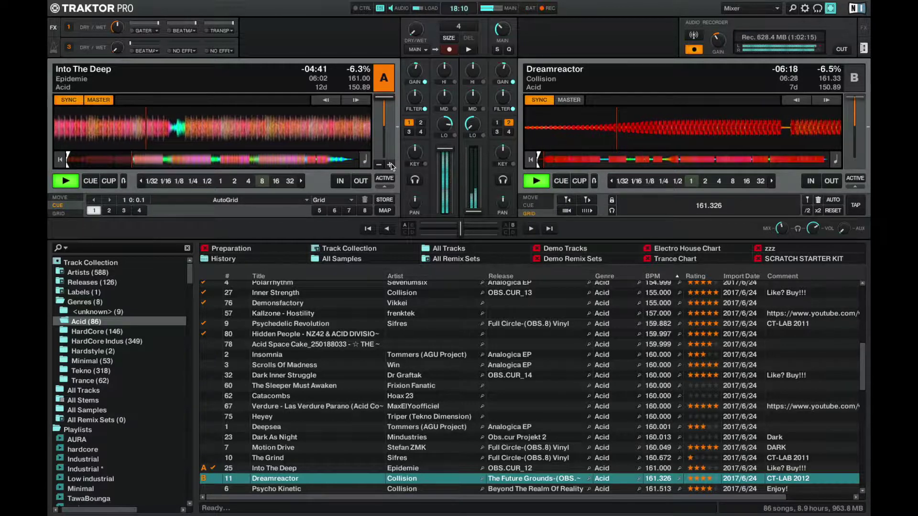
{"action": "left_click", "coordinate": [391, 165]}
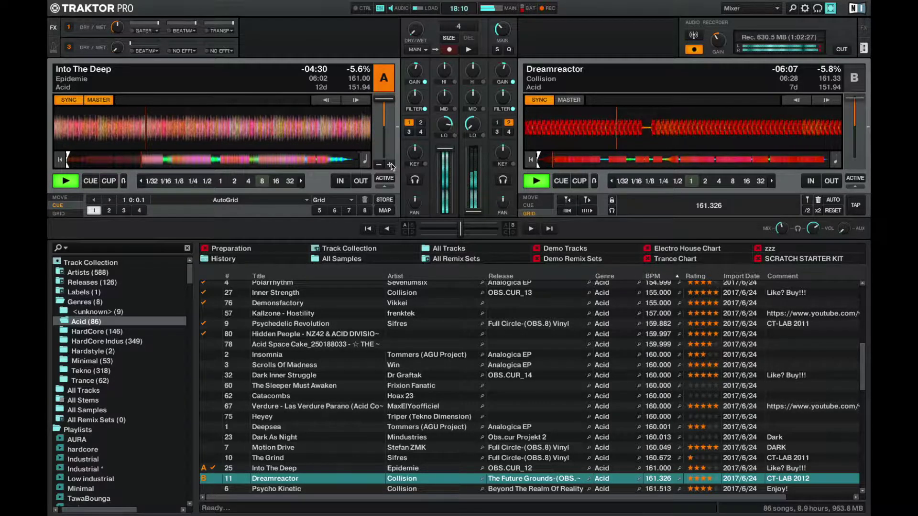
Store hotcue 2 on "Into The Deep" and mix over to "Dreamreactor" with deck B's headphone monitoring turned off
{"action": "key", "text": "2"}
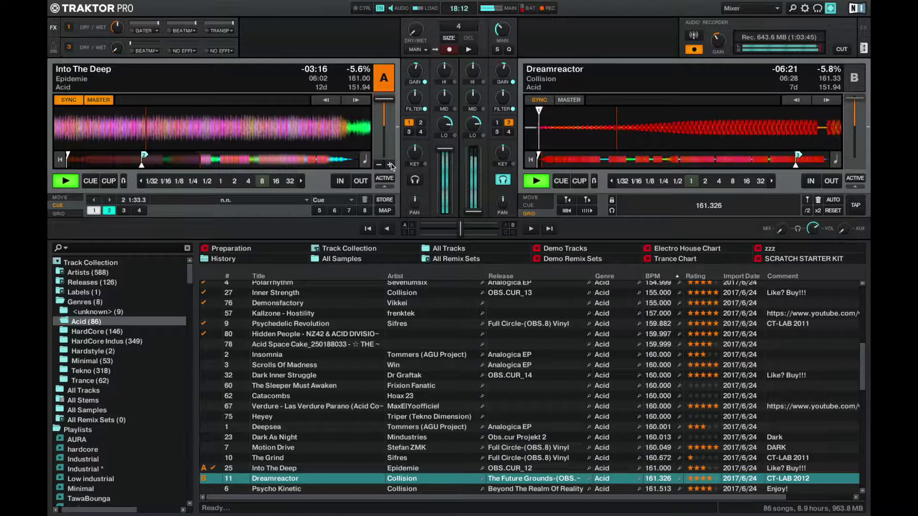
{"action": "key", "text": "n"}
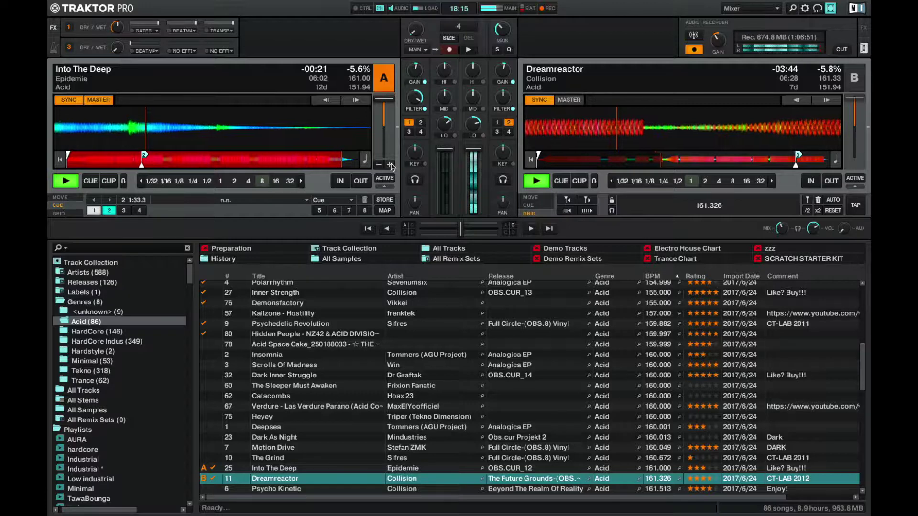
Load "Motion Drive" from the Acid list into deck A and turn on the deck's headphone monitoring
{"action": "key", "text": "Down"}
{"action": "key", "text": "Up"}
{"action": "key", "text": "Up"}
{"action": "key", "text": "Up"}
{"action": "key", "text": "Up"}
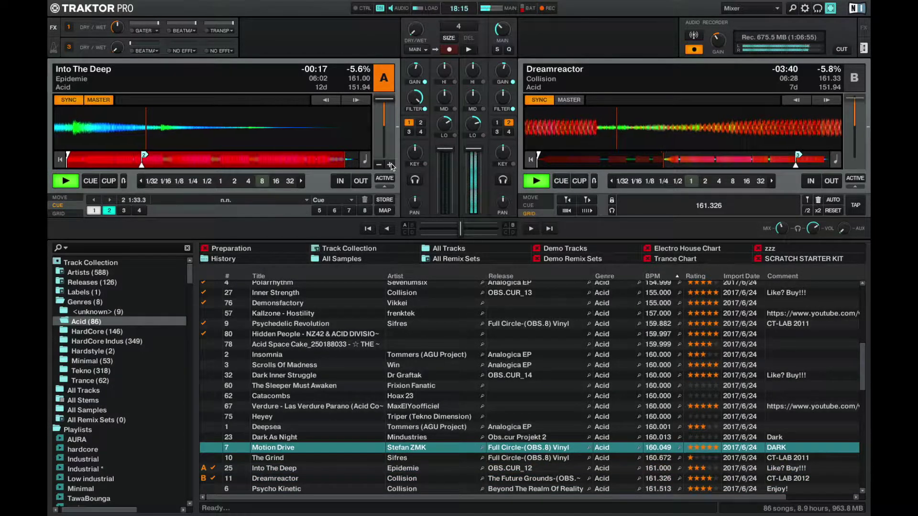
{"action": "key", "text": "ctrl+Left"}
{"action": "key", "text": "h"}
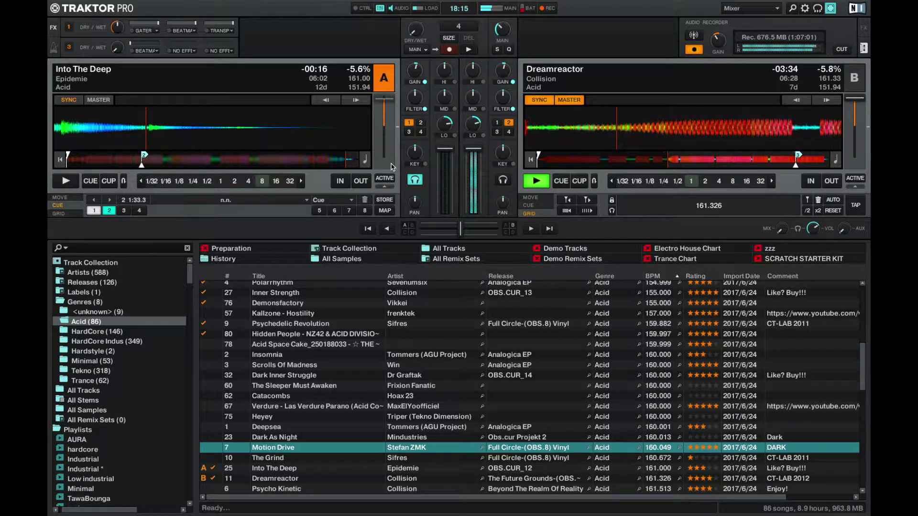
{"action": "key", "text": "space"}
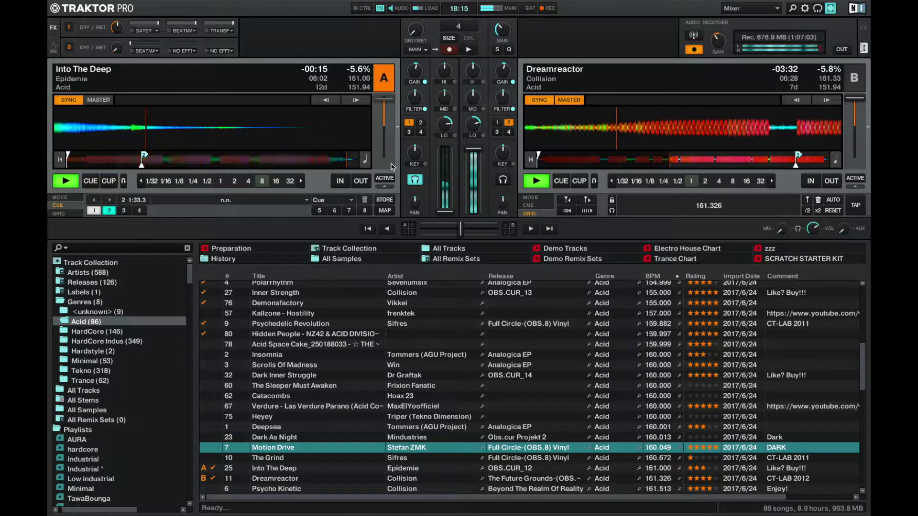
{"action": "key", "text": "ctrl+Left"}
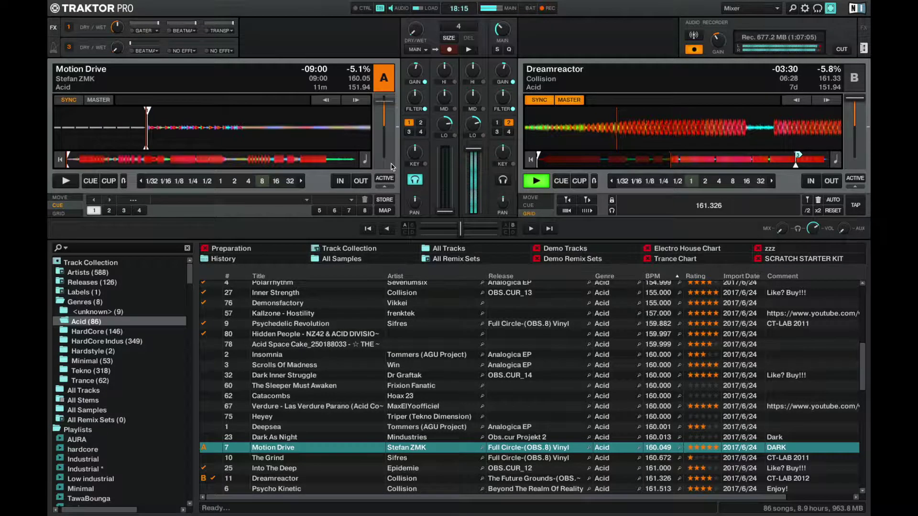
Cue "Motion Drive" to where its beat enters, start it synced from there and mix it in over "Dreamreactor"
{"action": "key", "text": "space"}
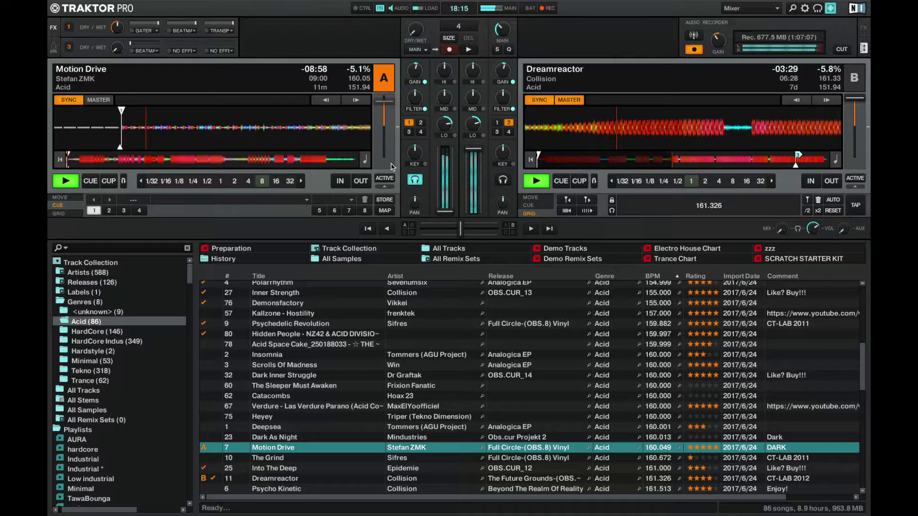
{"action": "key", "text": "Right"}
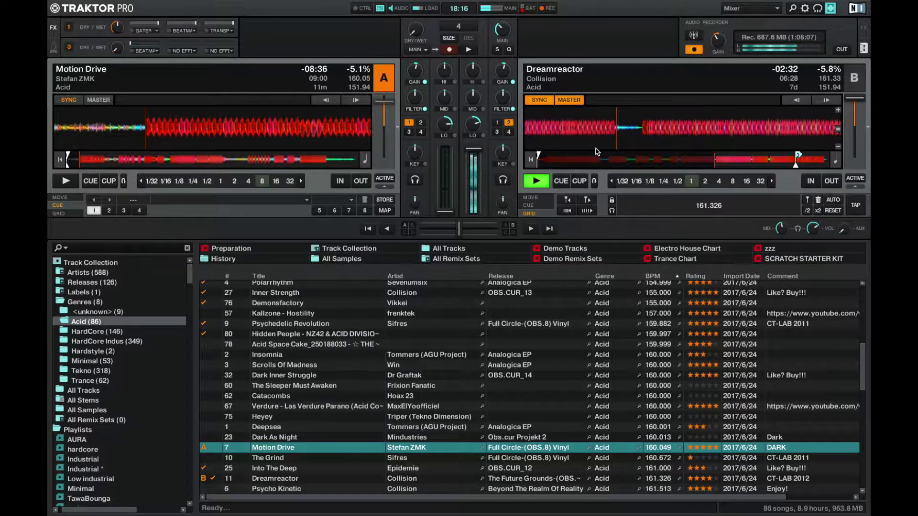
{"action": "key", "text": "a"}
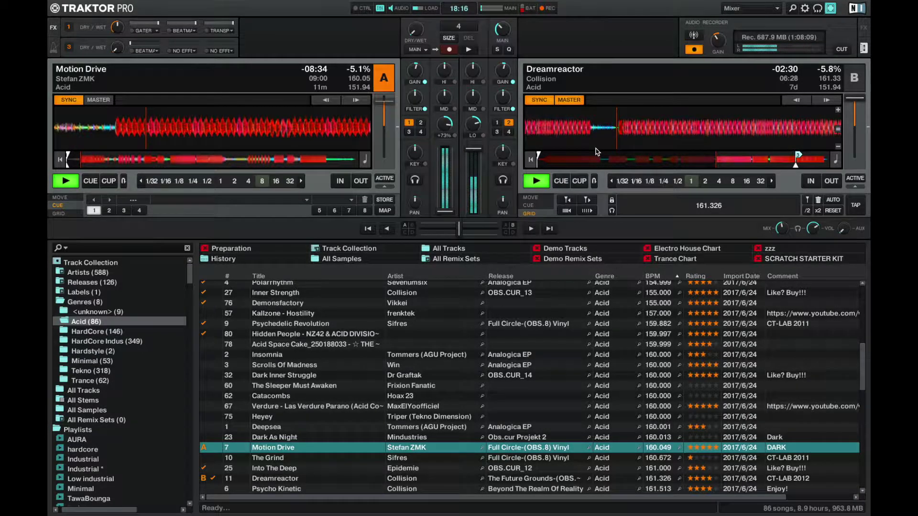
{"action": "key", "text": "space"}
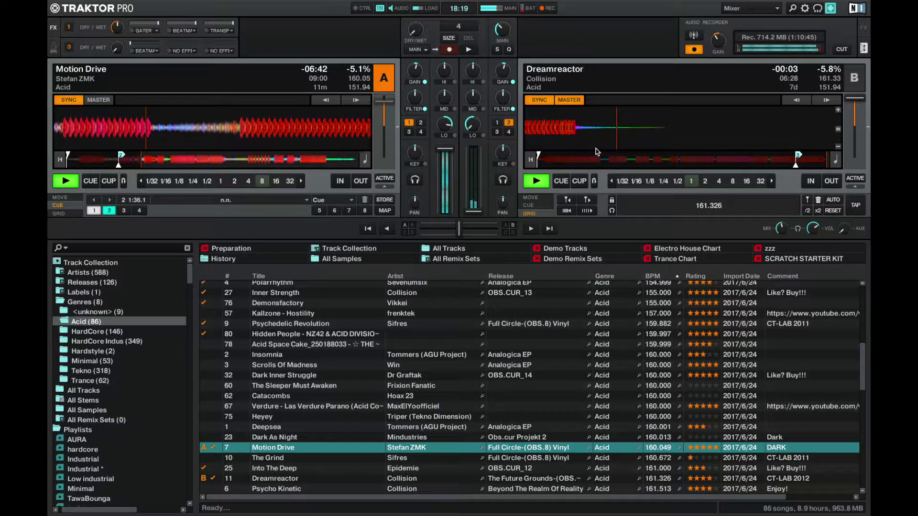
Load "Ravemachine" from the Acid list into deck B and play it synced with the deck's headphone monitoring on
{"action": "key", "text": "Down"}
{"action": "key", "text": "Down"}
{"action": "key", "text": "Down"}
{"action": "key", "text": "Down"}
{"action": "key", "text": "Down"}
{"action": "key", "text": "Down"}
{"action": "key", "text": "Down"}
{"action": "key", "text": "Down"}
{"action": "key", "text": "Down"}
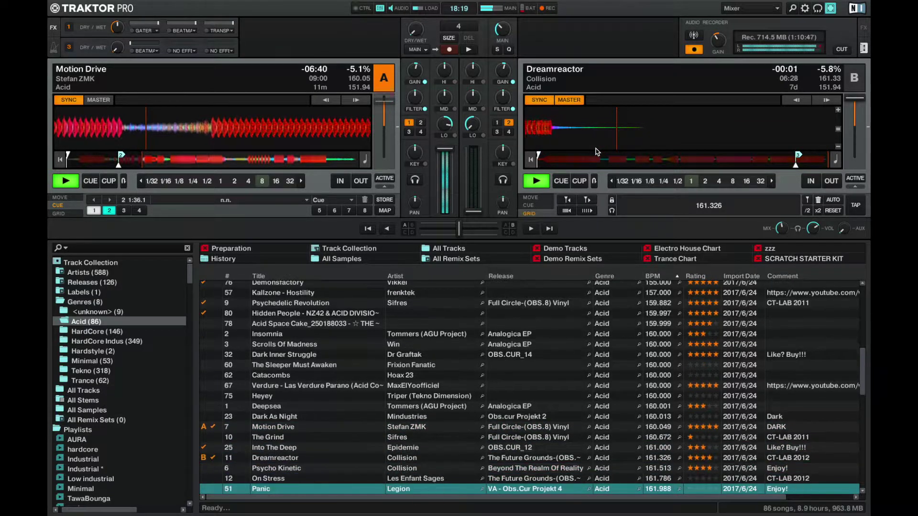
{"action": "key", "text": "Down"}
{"action": "key", "text": "Down"}
{"action": "key", "text": "Down"}
{"action": "key", "text": "Down"}
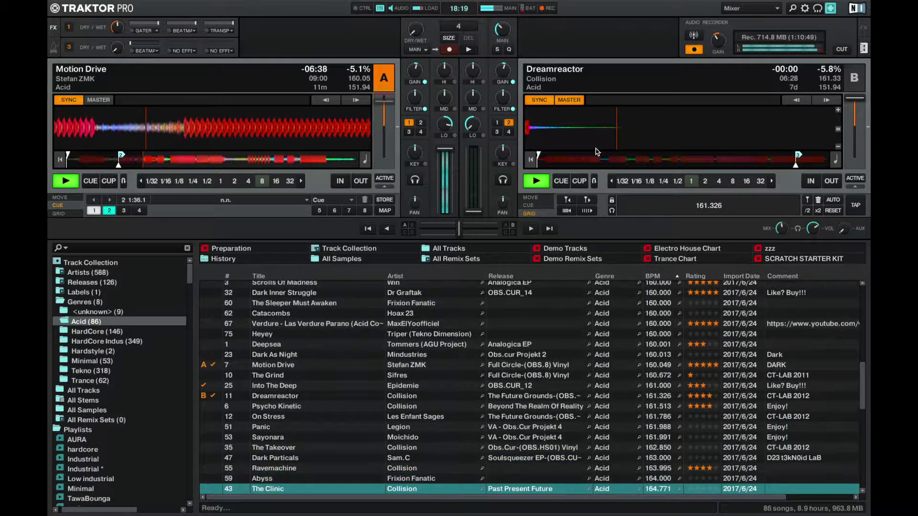
{"action": "key", "text": "Down"}
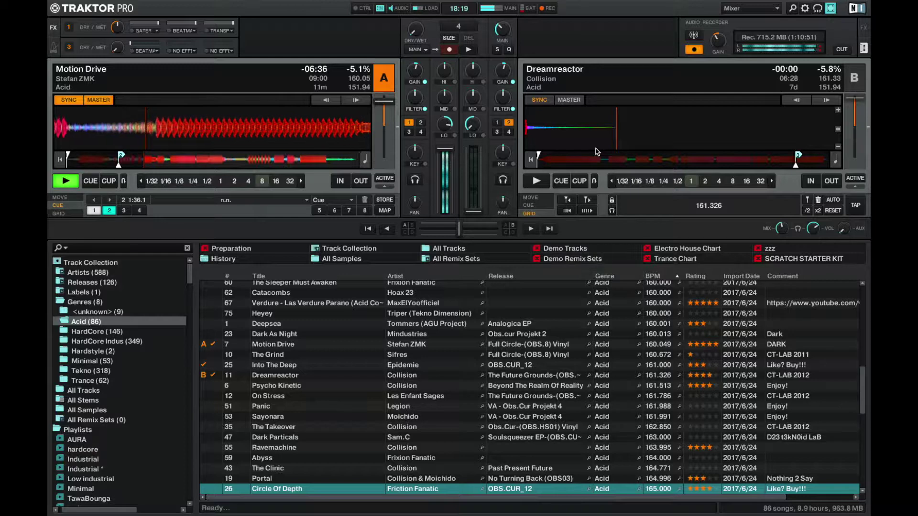
{"action": "key", "text": "Up"}
{"action": "key", "text": "Up"}
{"action": "key", "text": "Up"}
{"action": "key", "text": "Up"}
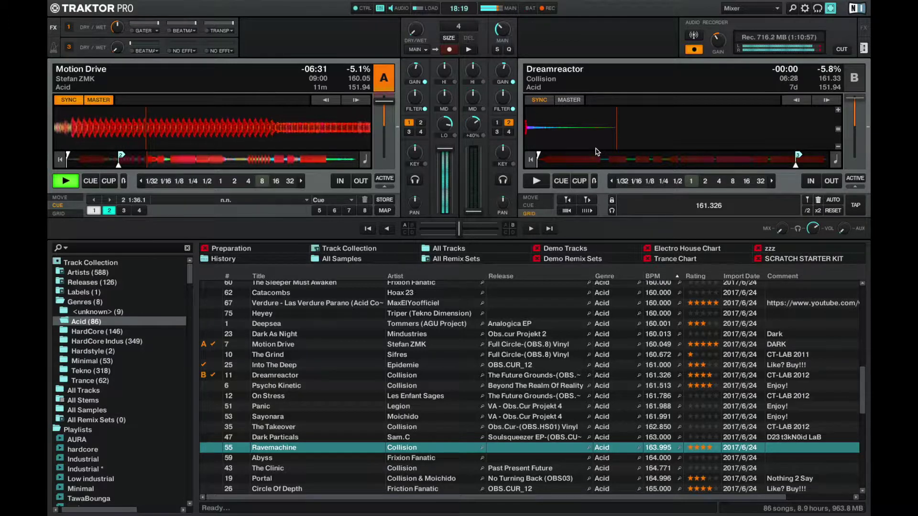
{"action": "key", "text": "ctrl+Right"}
{"action": "key", "text": "ctrl+h"}
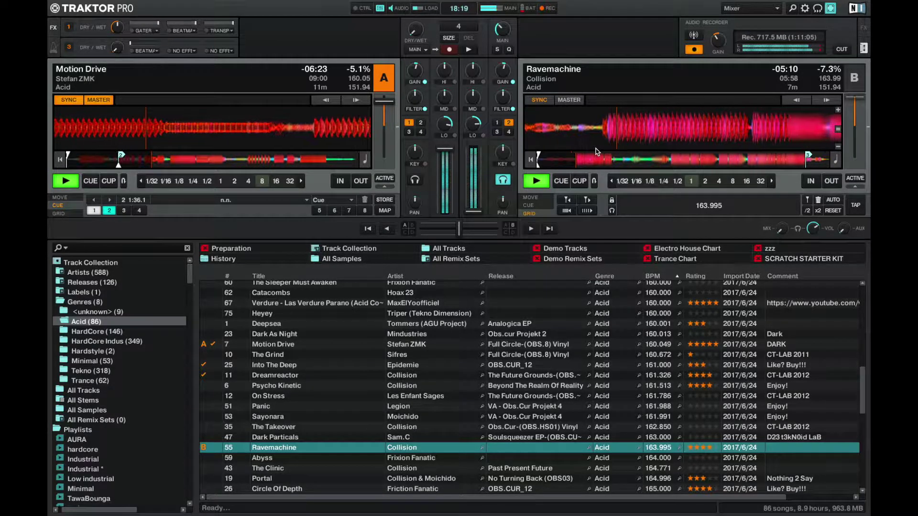
Load "Circle Of Depth" from the Acid list into deck B for synced playback
{"action": "key", "text": "Down"}
{"action": "key", "text": "Down"}
{"action": "key", "text": "Down"}
{"action": "key", "text": "Down"}
{"action": "key", "text": "Down"}
{"action": "key", "text": "Down"}
{"action": "key", "text": "Down"}
{"action": "key", "text": "Down"}
{"action": "key", "text": "Down"}
{"action": "key", "text": "Down"}
{"action": "key", "text": "Down"}
{"action": "key", "text": "Down"}
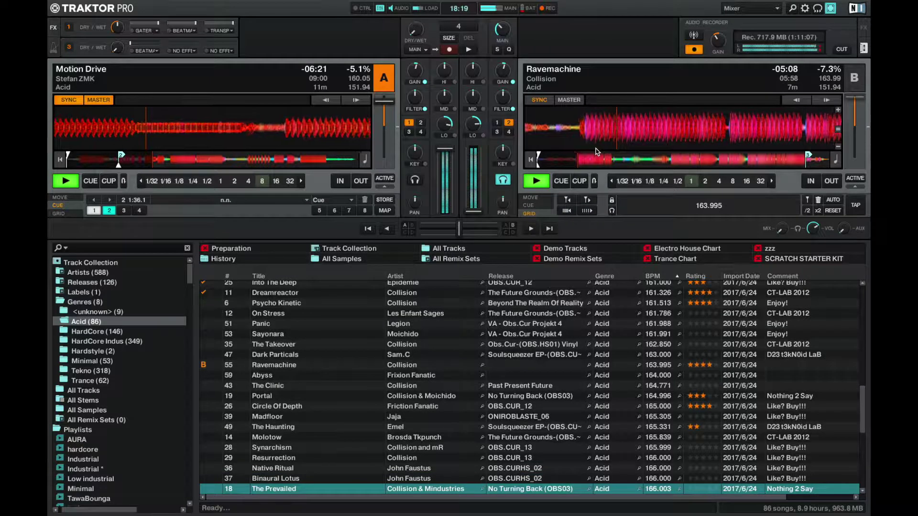
{"action": "key", "text": "Up"}
{"action": "key", "text": "Up"}
{"action": "key", "text": "Up"}
{"action": "key", "text": "Up"}
{"action": "key", "text": "Up"}
{"action": "key", "text": "Up"}
{"action": "key", "text": "Up"}
{"action": "key", "text": "Up"}
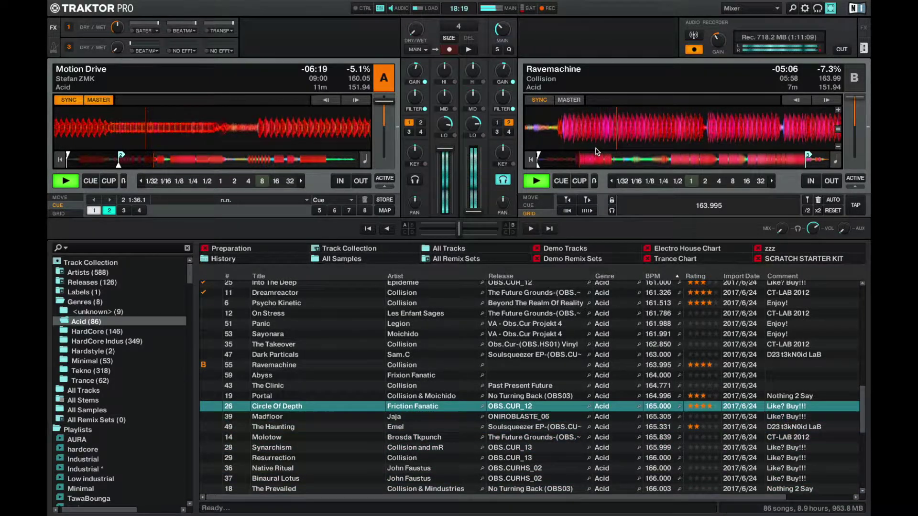
{"action": "key", "text": "ctrl+Right"}
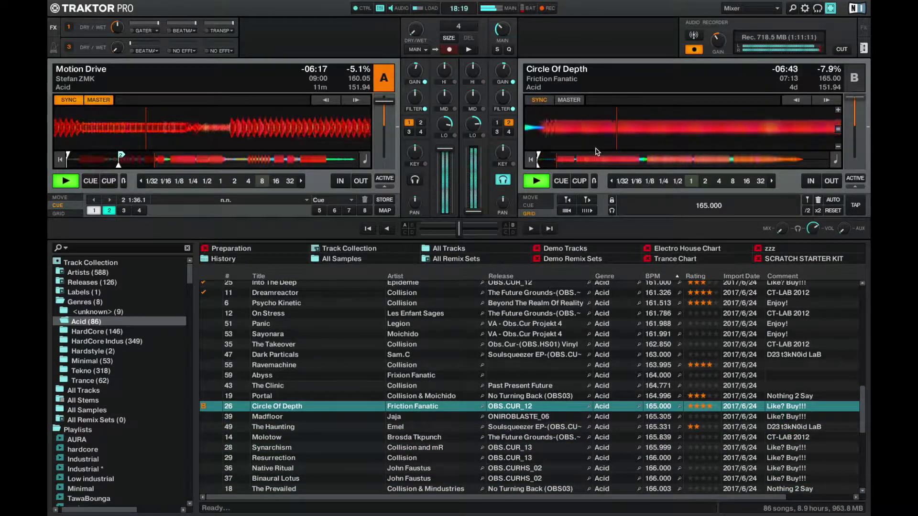
Skip ahead in "Circle Of Depth" and mix it in over "Motion Drive", with deck B's headphone monitoring turned off
{"action": "key", "text": "Right"}
{"action": "key", "text": "Right"}
{"action": "key", "text": "Right"}
{"action": "key", "text": "Right"}
{"action": "key", "text": "Right"}
{"action": "key", "text": "Right"}
{"action": "key", "text": "Right"}
{"action": "key", "text": "Right"}
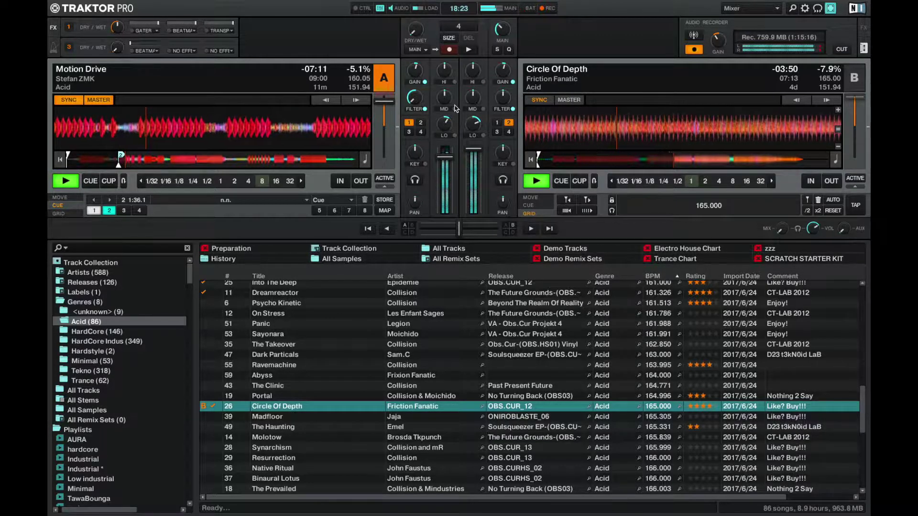
Open the Low industrial playlist in the browser
{"action": "scroll", "coordinate": [103, 361], "scroll_direction": "down", "scroll_amount": 2}
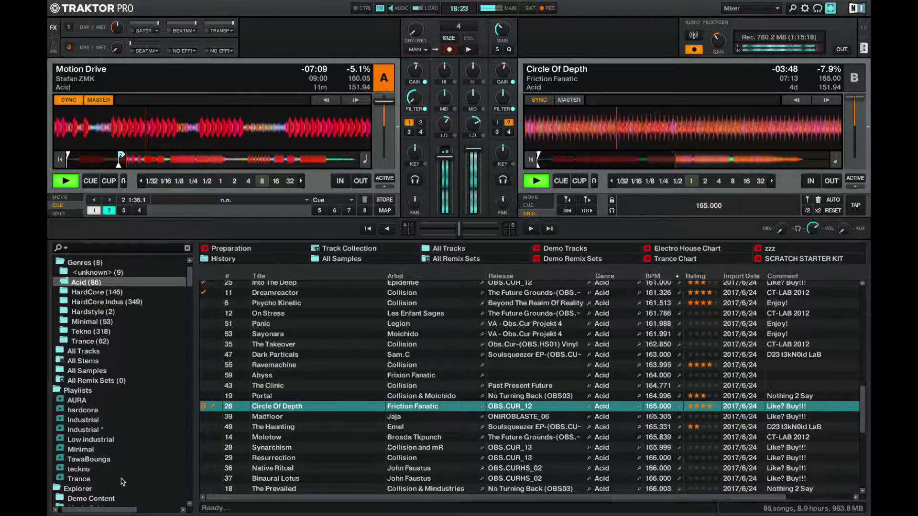
{"action": "left_click", "coordinate": [83, 429]}
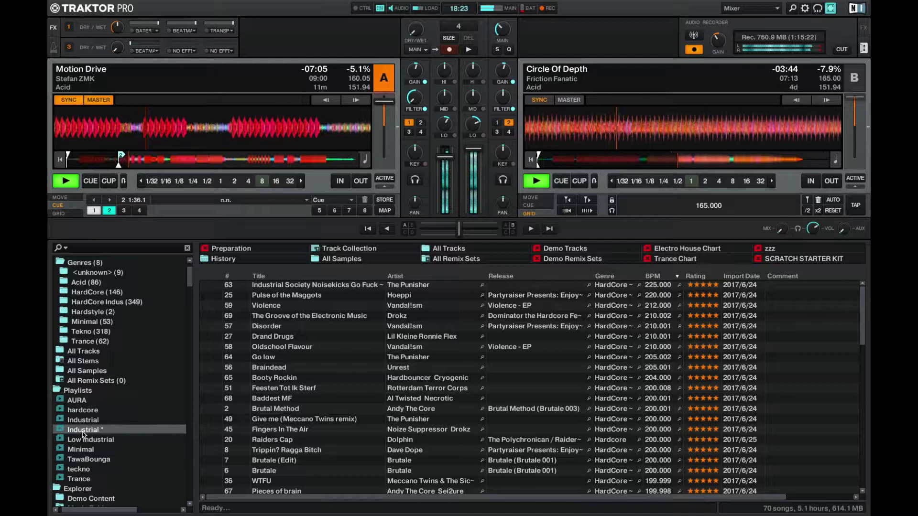
{"action": "left_click", "coordinate": [104, 439]}
{"action": "scroll", "coordinate": [104, 438], "scroll_direction": "down", "scroll_amount": 3}
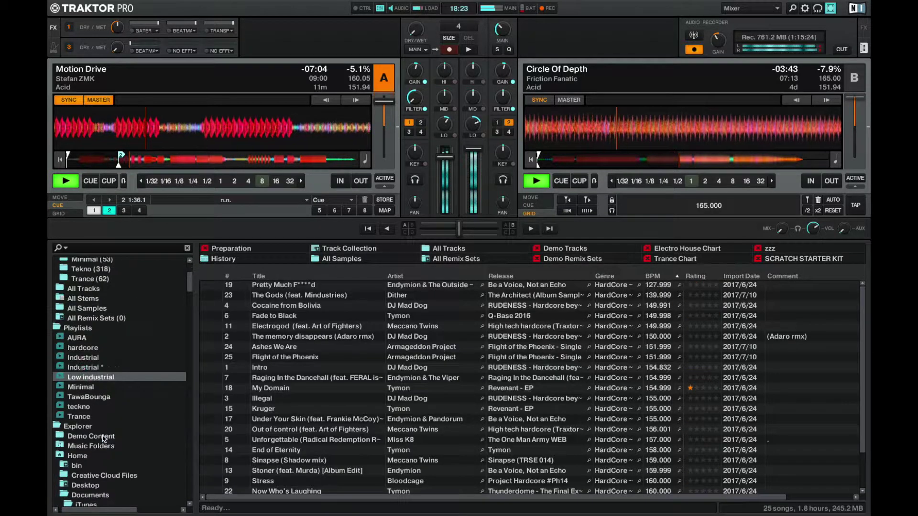
{"action": "left_click", "coordinate": [105, 437]}
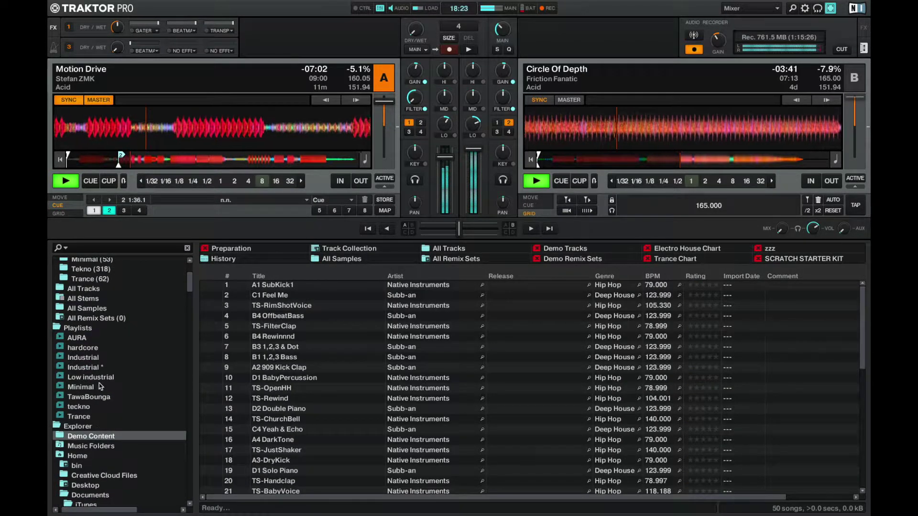
{"action": "left_click", "coordinate": [99, 378]}
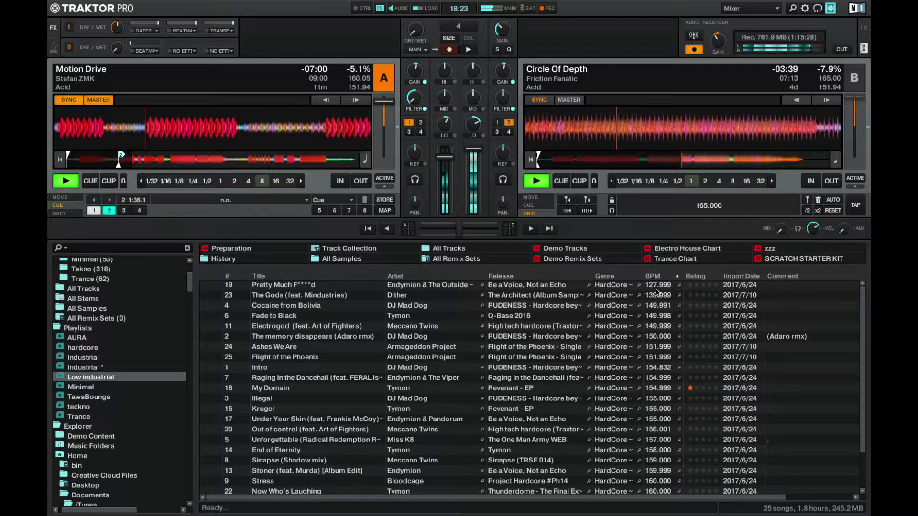
Load "Electrogod (feat. Art of Fighters)" into deck A and play it synced with the deck's headphone monitoring on
{"action": "scroll", "coordinate": [622, 370], "scroll_direction": "down", "scroll_amount": 1}
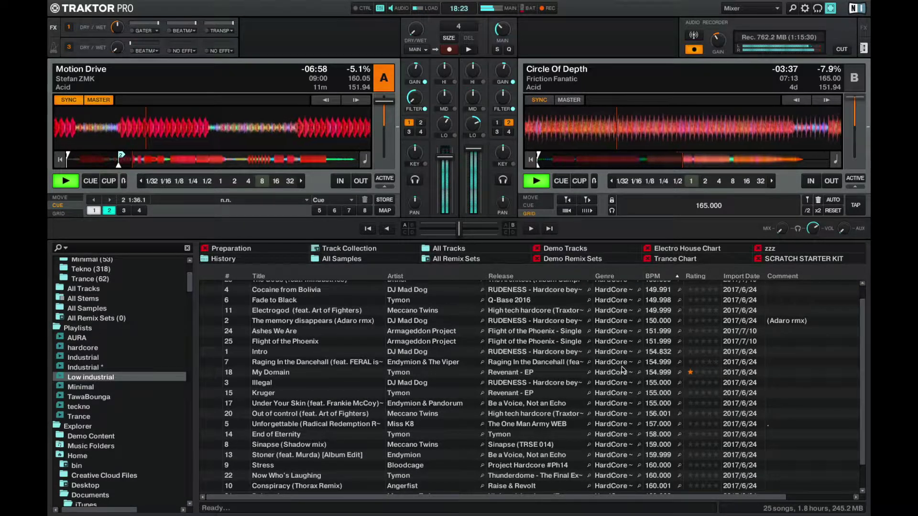
{"action": "scroll", "coordinate": [622, 370], "scroll_direction": "down", "scroll_amount": 2}
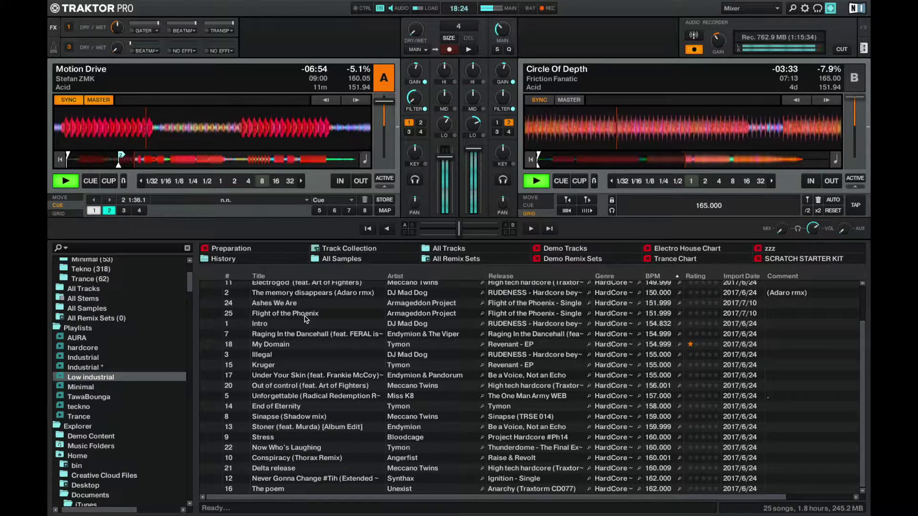
{"action": "left_click", "coordinate": [292, 286]}
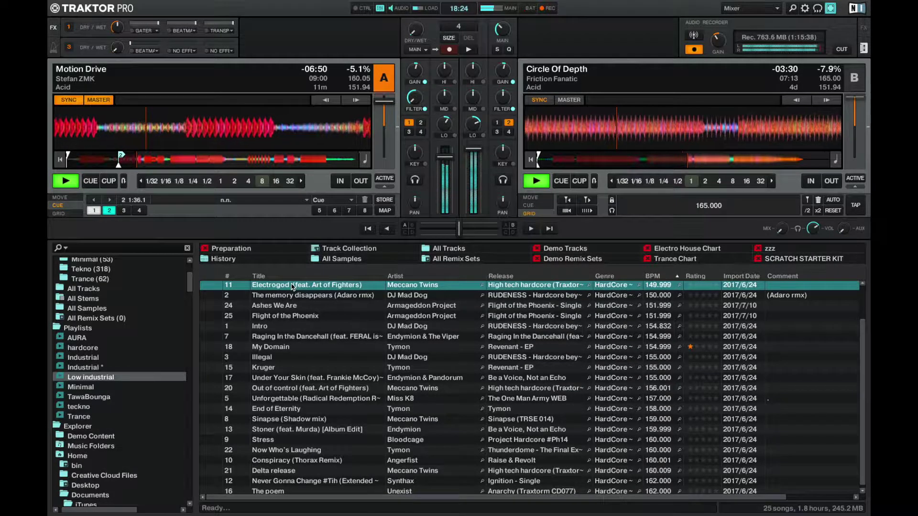
{"action": "key", "text": "ctrl+Left"}
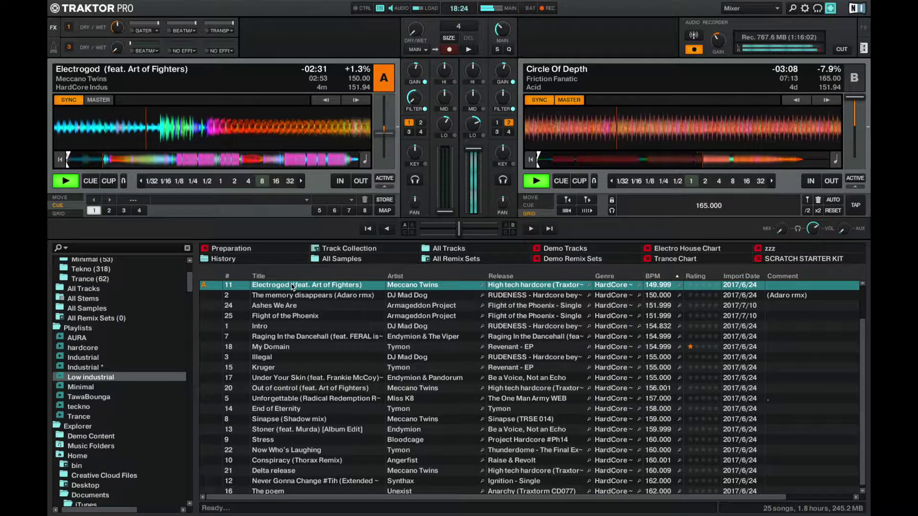
{"action": "key", "text": "q"}
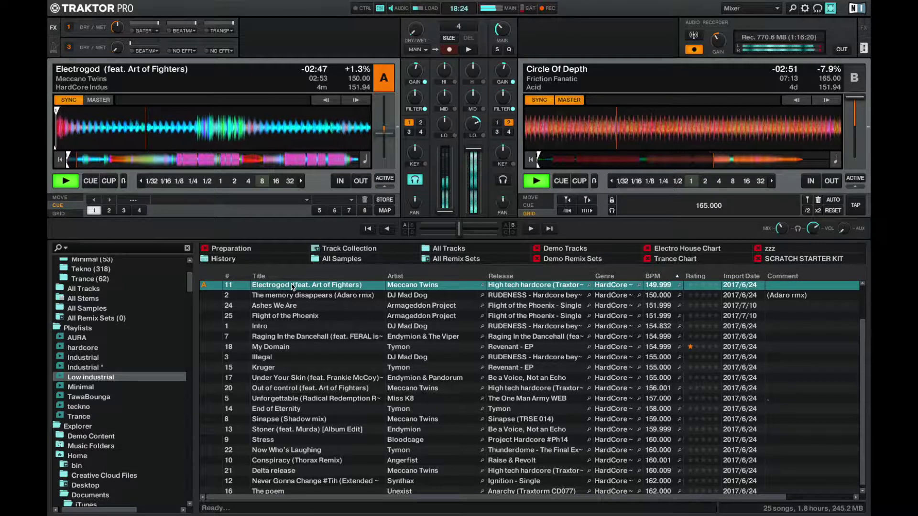
Preview the beat entry of "Electrogod" and return playback to the track's beginning
{"action": "key", "text": "1"}
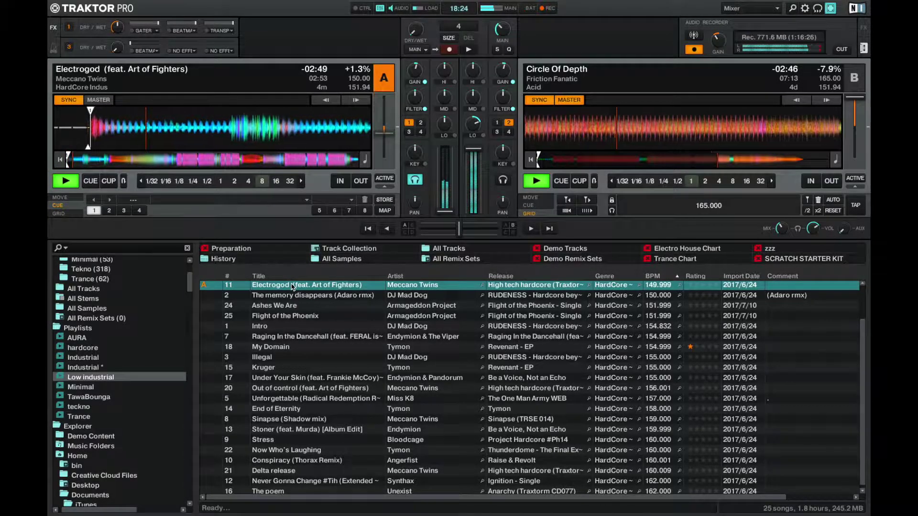
{"action": "key", "text": "Right"}
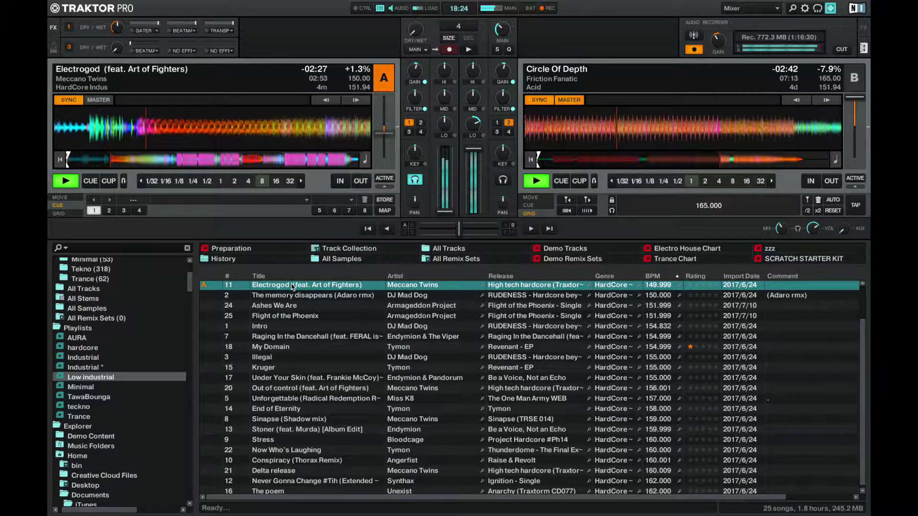
{"action": "key", "text": "Left"}
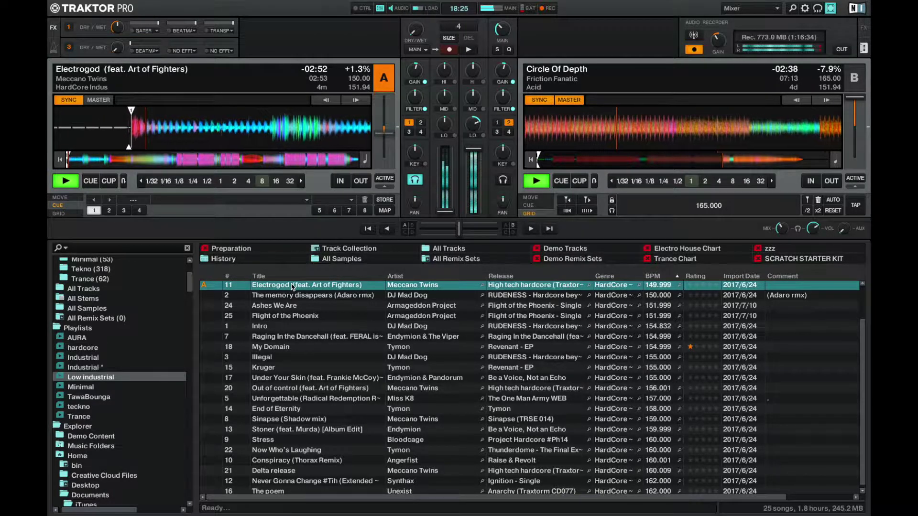
Mix "Electrogod" in over "Circle Of Depth" using 8-beat loops, release the loop and cut deck B's lows
{"action": "key", "text": "r"}
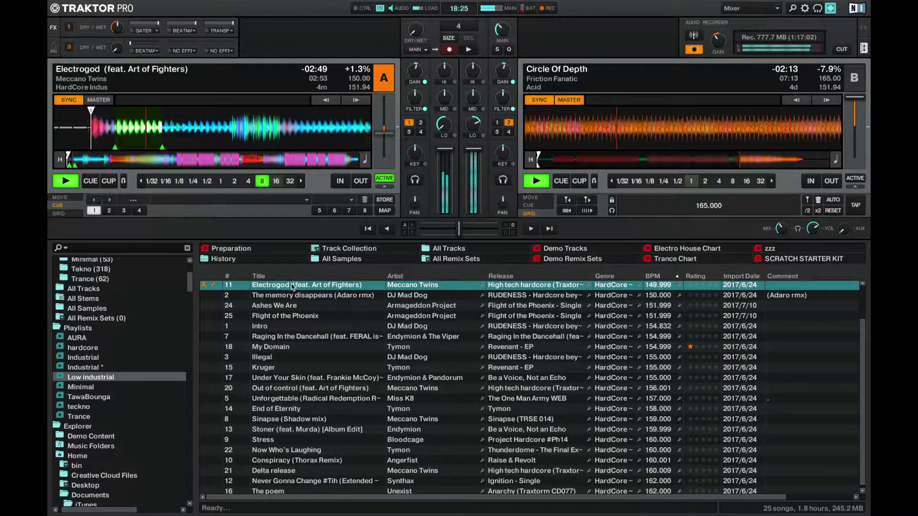
{"action": "key", "text": "3"}
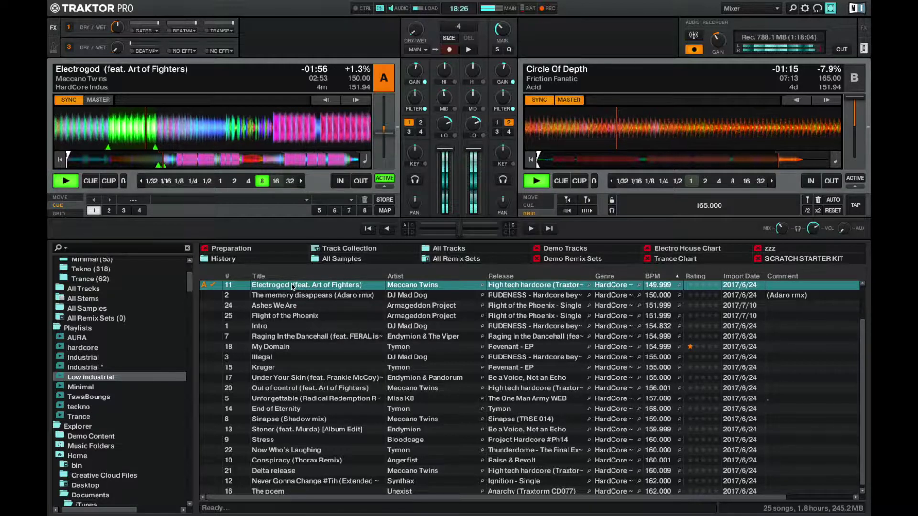
{"action": "key", "text": "8"}
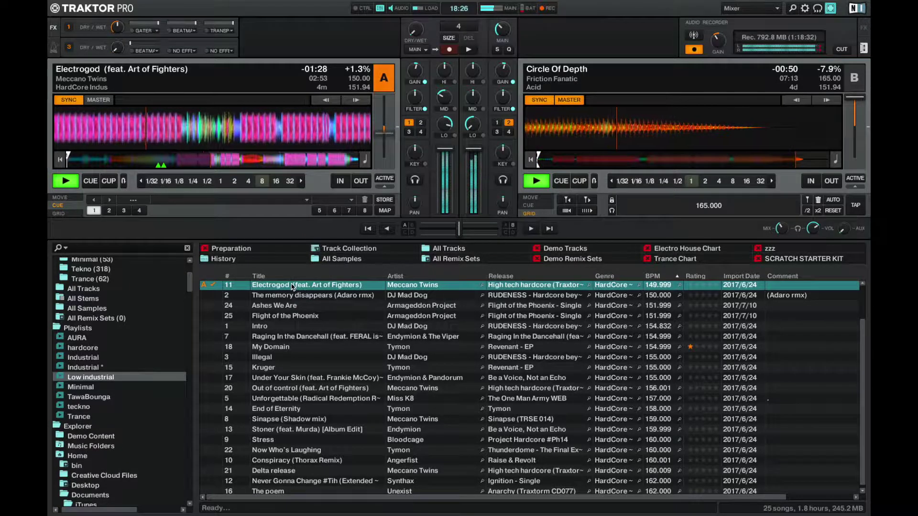
Try to load "Ashes We Are" from the Low industrial playlist into deck B
{"action": "key", "text": "Down"}
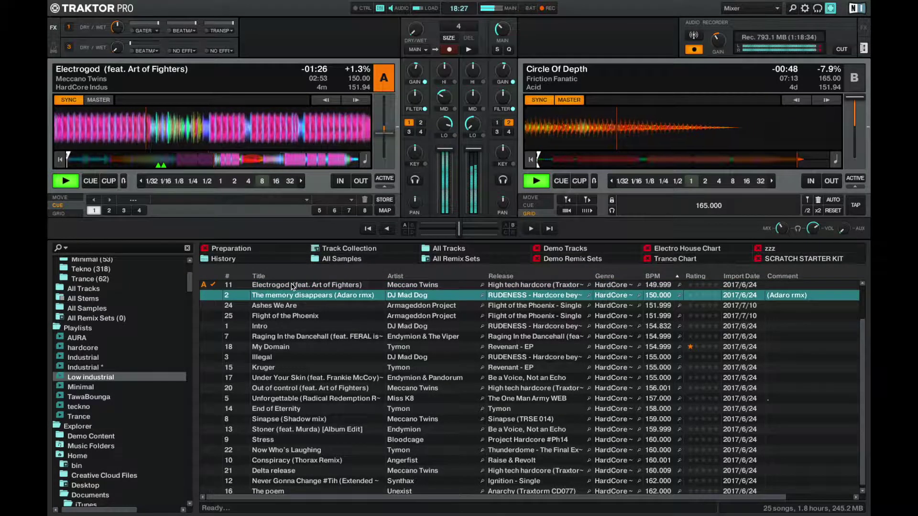
{"action": "key", "text": "Down"}
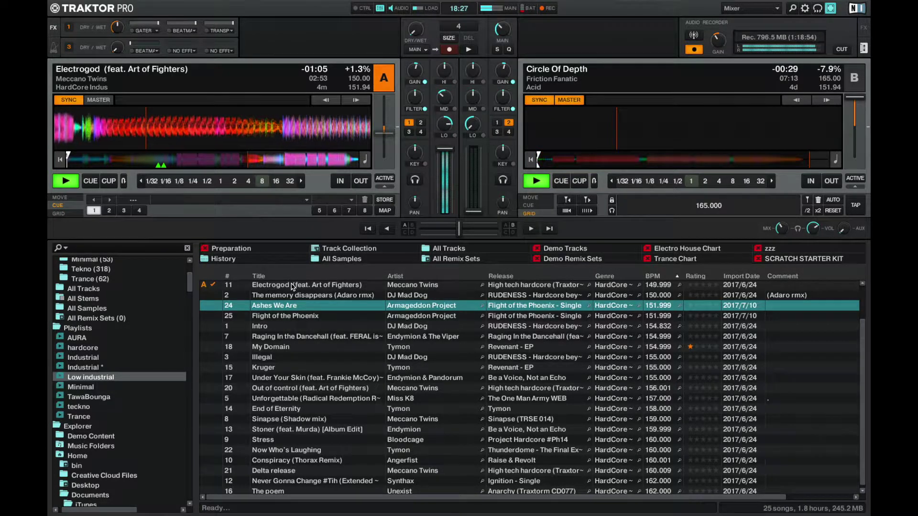
{"action": "key", "text": "Down"}
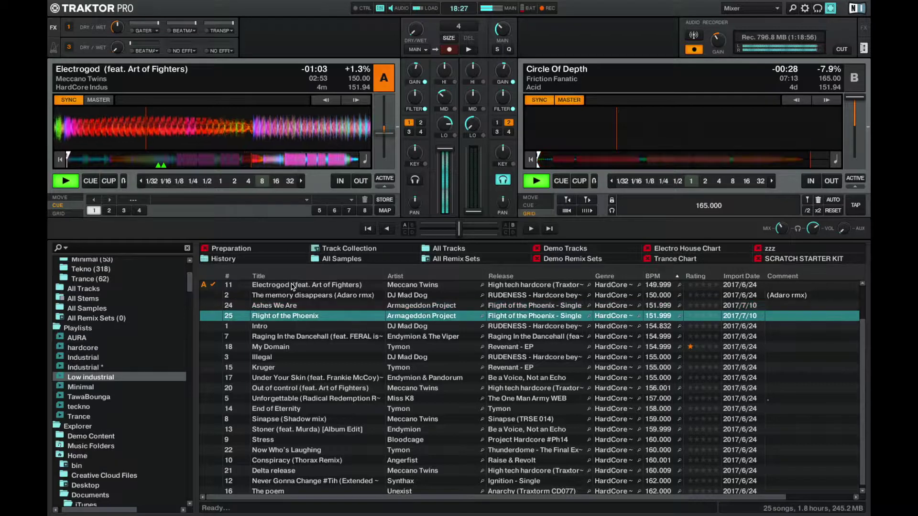
{"action": "key", "text": "Up"}
{"action": "key", "text": "ctrl+Right"}
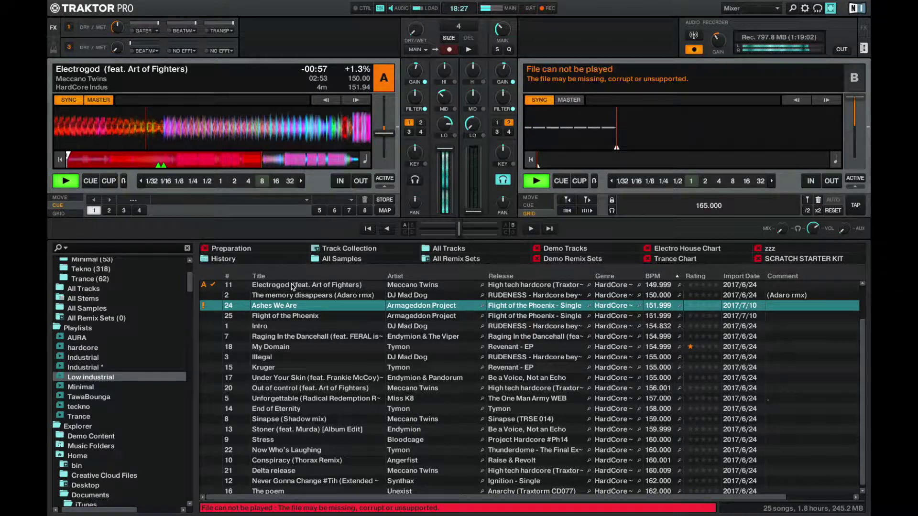
Try to load "Flight of the Phoenix" into deck B, stopping the deck to retry
{"action": "key", "text": "Down"}
{"action": "key", "text": "ctrl+Right"}
{"action": "key", "text": "k"}
{"action": "key", "text": "ctrl+Right"}
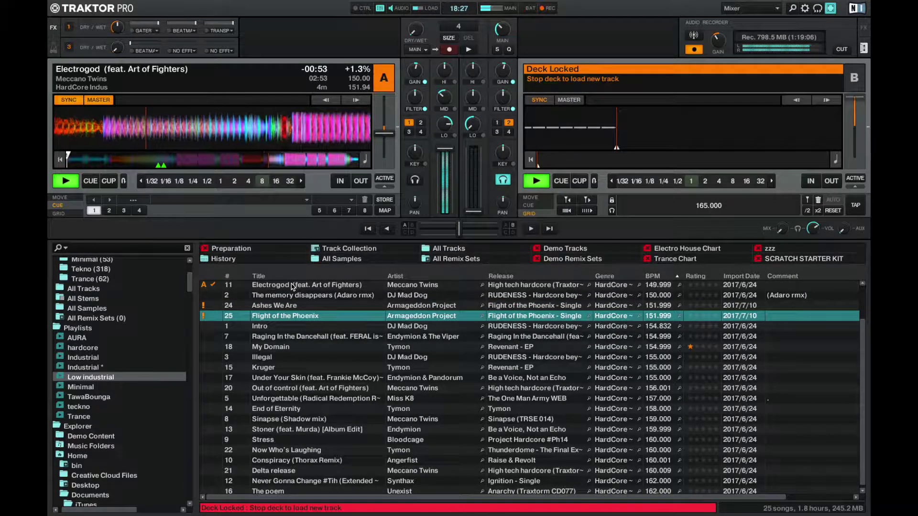
{"action": "key", "text": "space"}
{"action": "key", "text": "ctrl+Right"}
Load "Raging In the Dancehall" from the Low industrial playlist into deck B and start it synced
{"action": "key", "text": "Down"}
{"action": "key", "text": "Down"}
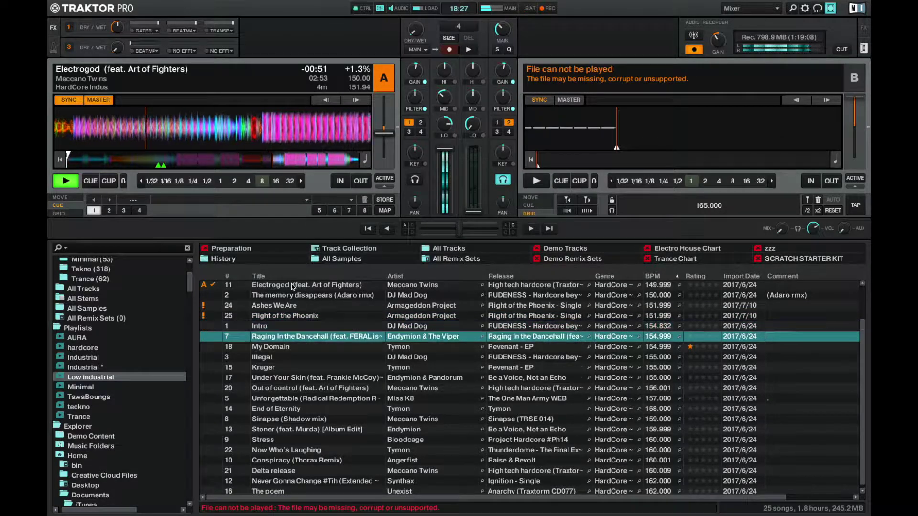
{"action": "key", "text": "ctrl+Right"}
{"action": "key", "text": "space"}
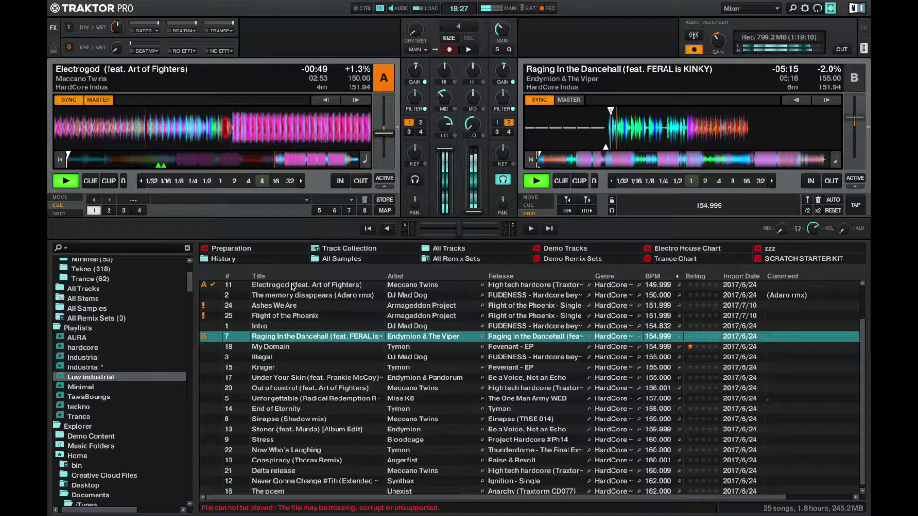
Skip ahead in "Raging In the Dancehall" and mix it in over "Electrogod", with deck B's headphone monitoring turned off
{"action": "key", "text": "Right"}
{"action": "key", "text": "Right"}
{"action": "key", "text": "Right"}
{"action": "key", "text": "Right"}
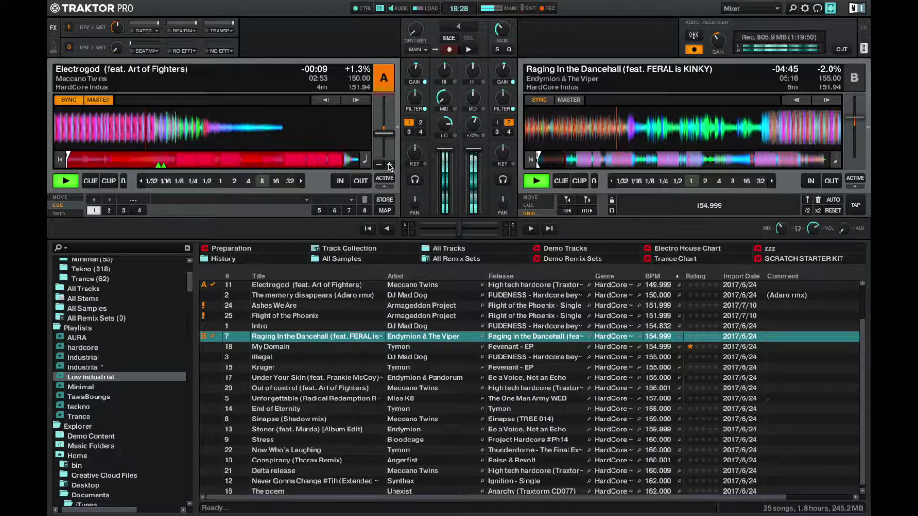
Raise the master tempo to 152.51 BPM and fade out "Electrogod" through loops shortened from 4 to 2 to 1 beat
{"action": "left_click", "coordinate": [390, 165]}
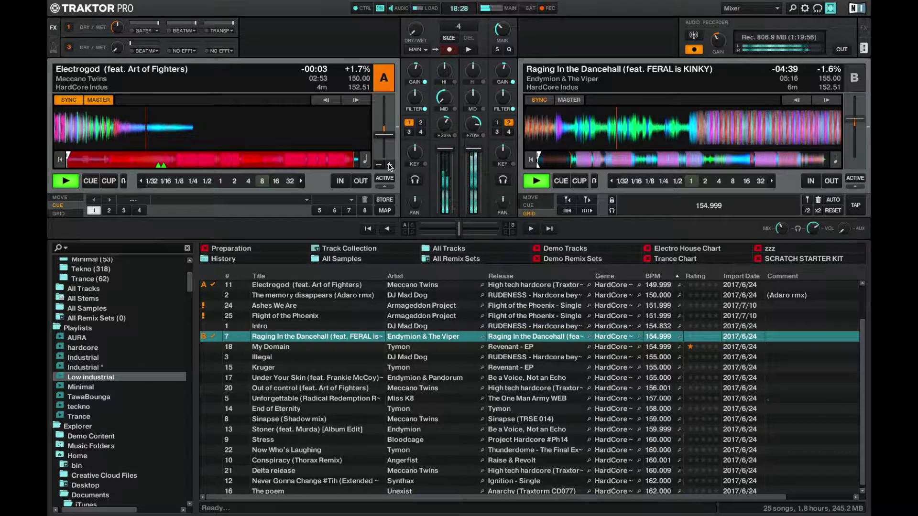
{"action": "key", "text": "4"}
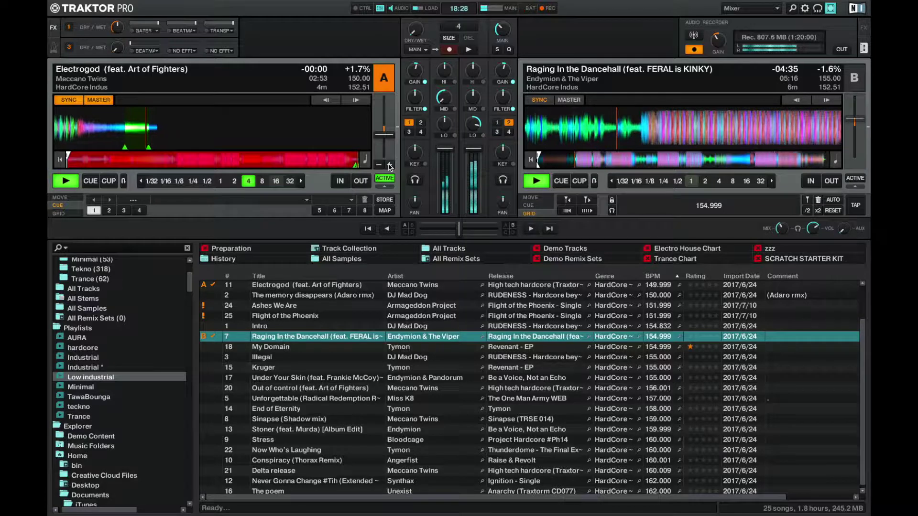
{"action": "key", "text": "2"}
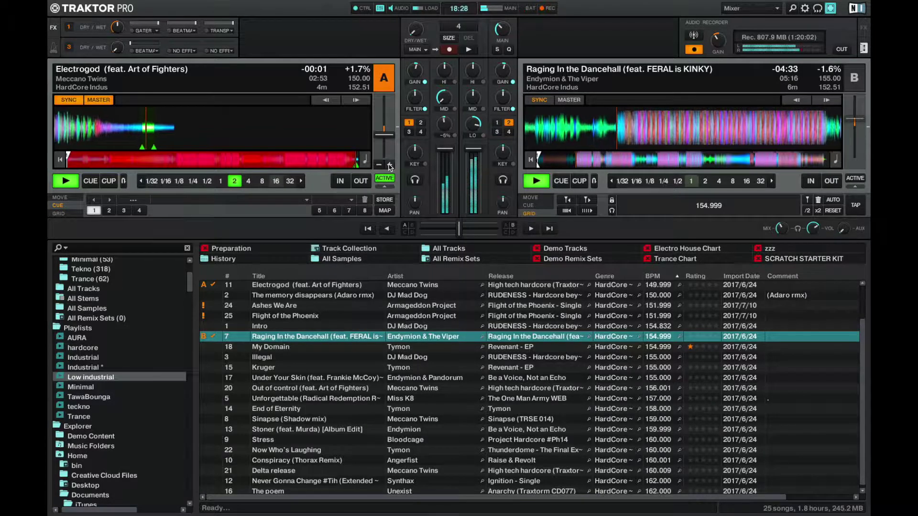
{"action": "key", "text": "1"}
{"action": "key", "text": "1"}
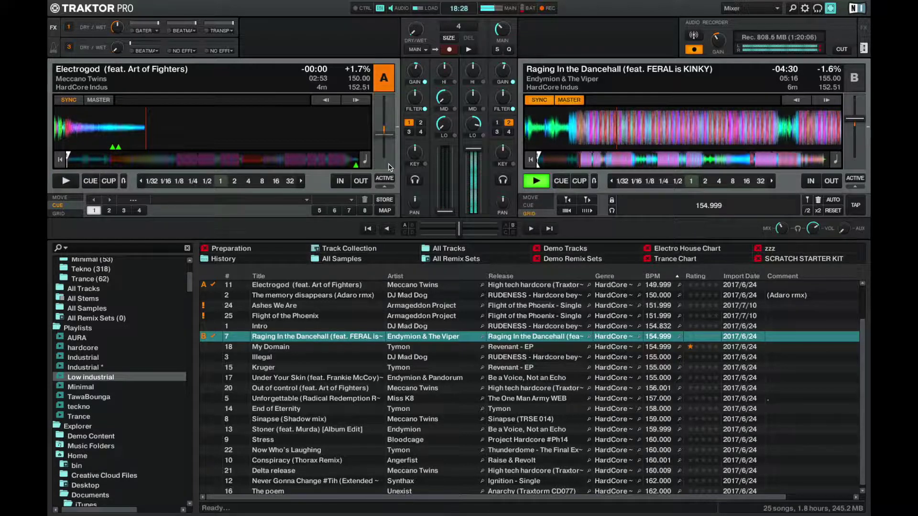
Load "My Domain" from the Low industrial playlist into deck A and turn on the deck's headphone monitoring
{"action": "key", "text": "Down"}
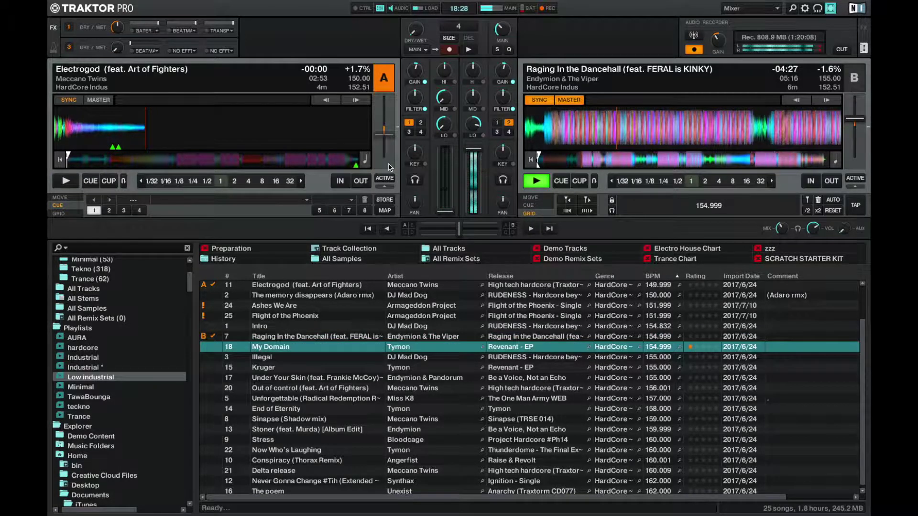
{"action": "key", "text": "ctrl+Left"}
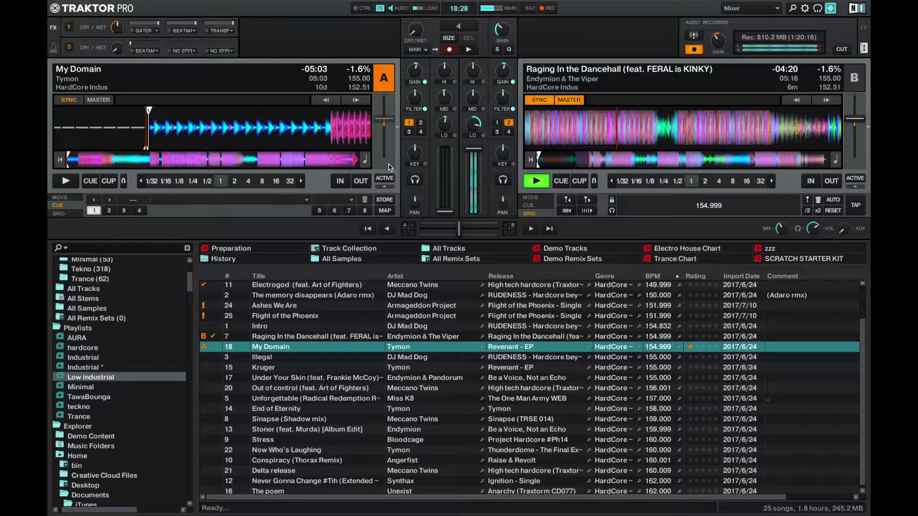
{"action": "key", "text": "h"}
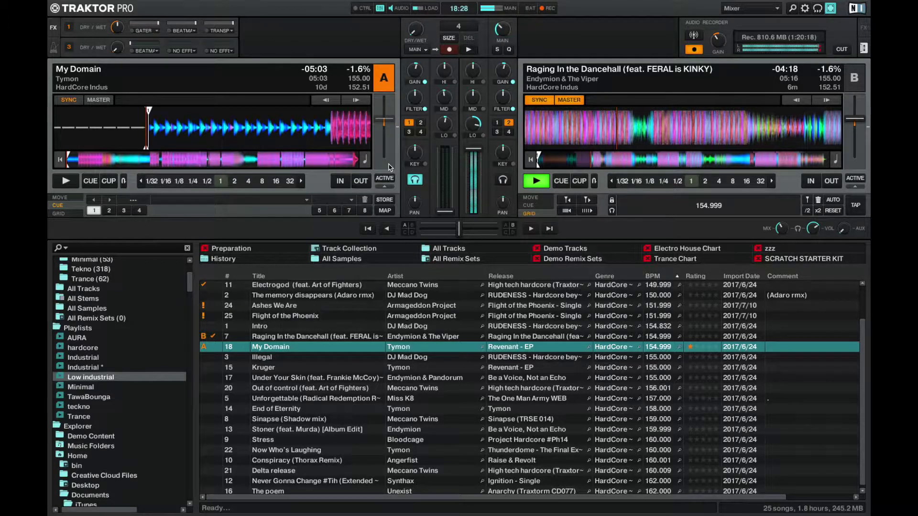
Start "My Domain" synced in deck A, mix it in over "Raging In the Dancehall", and raise the master tempo to 153.09 BPM
{"action": "key", "text": "space"}
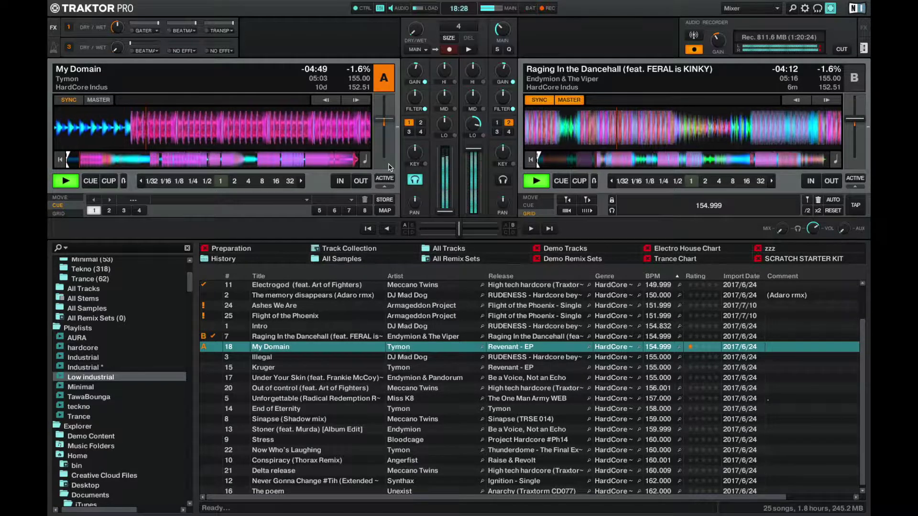
{"action": "key", "text": "1"}
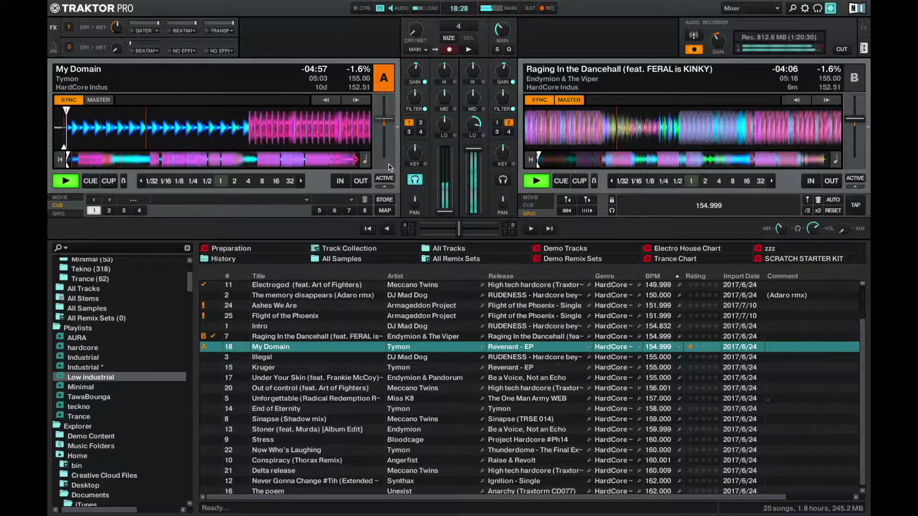
{"action": "key", "text": "Right"}
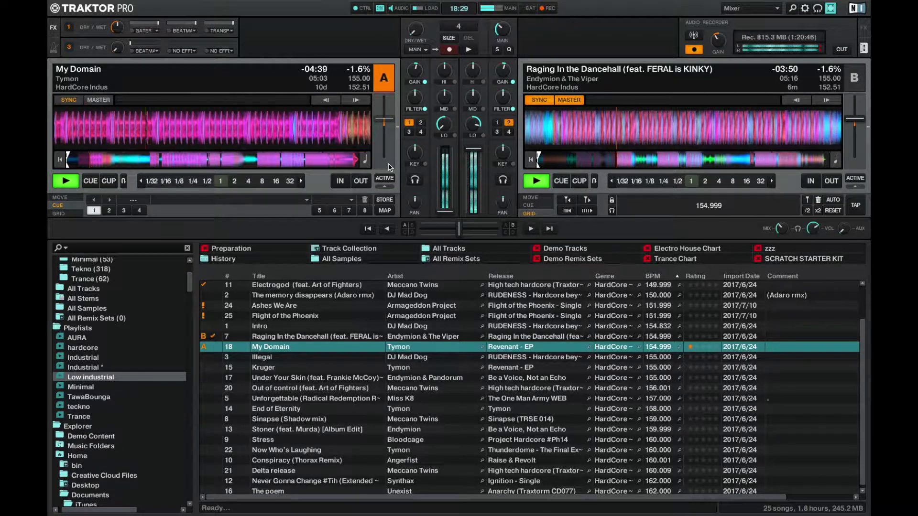
{"action": "mouse_move", "coordinate": [390, 166]}
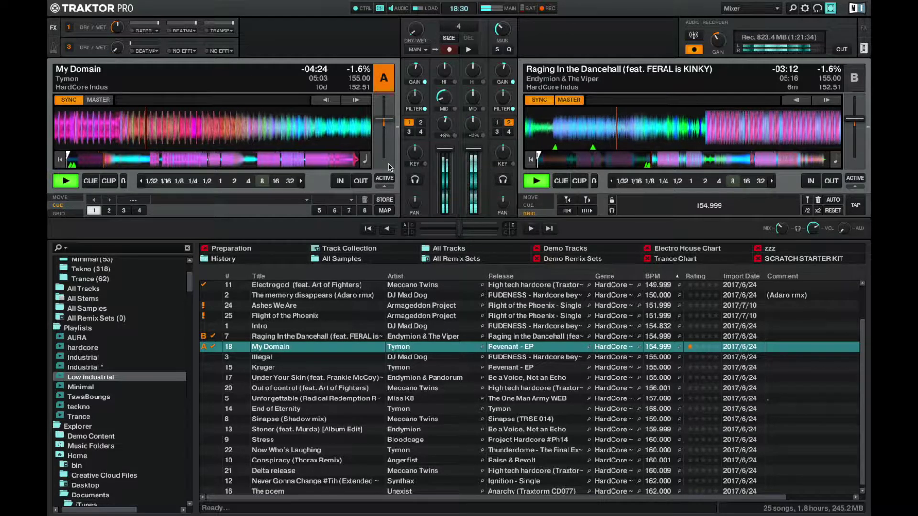
{"action": "left_click", "coordinate": [861, 166]}
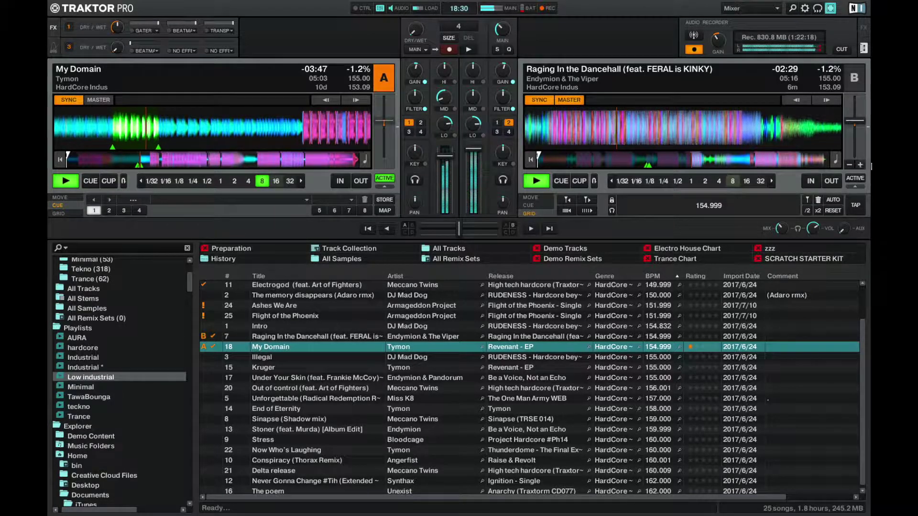
Rate "My Domain" three stars and "Raging In the Dancehall" four stars in the Low industrial playlist
{"action": "left_click", "coordinate": [707, 348]}
{"action": "left_click", "coordinate": [711, 337]}
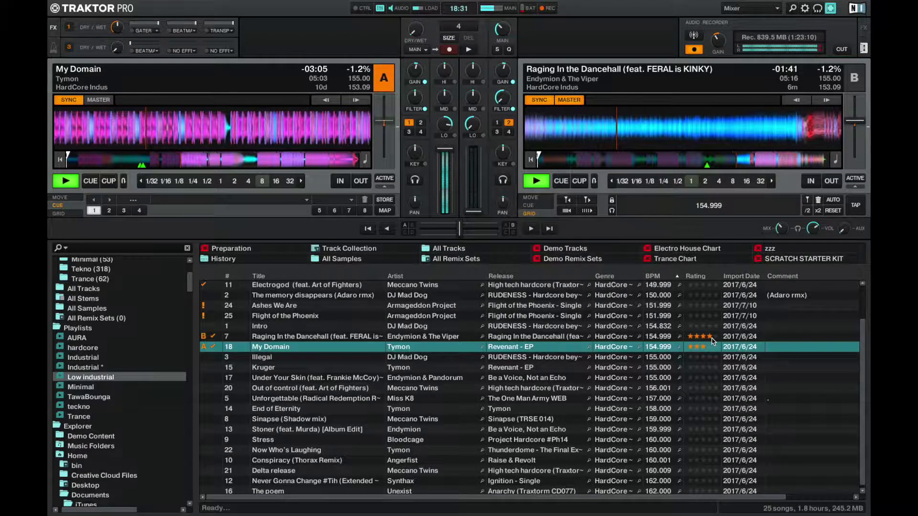
Load "Kruger" from the Low industrial playlist into deck B and start it synced with the deck's headphone monitoring on
{"action": "key", "text": "Down"}
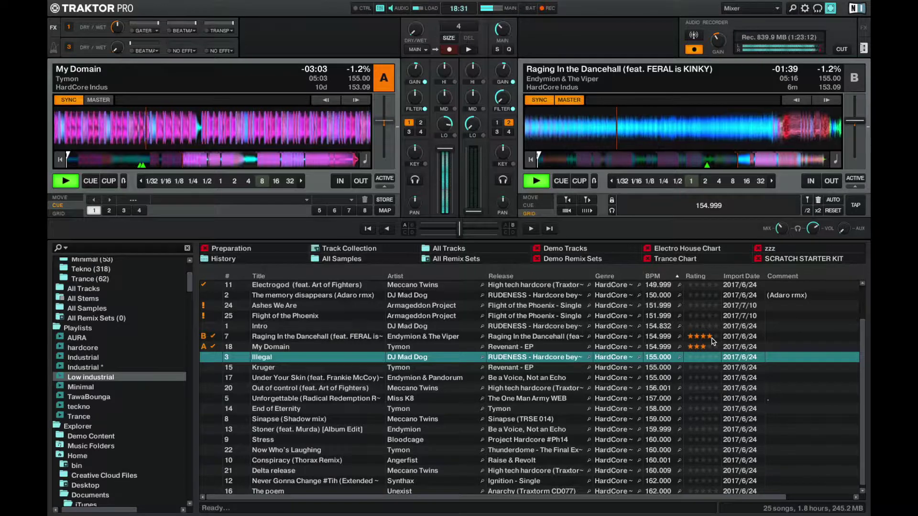
{"action": "key", "text": "Down"}
{"action": "key", "text": "Down"}
{"action": "key", "text": "Up"}
{"action": "key", "text": "ctrl+Right"}
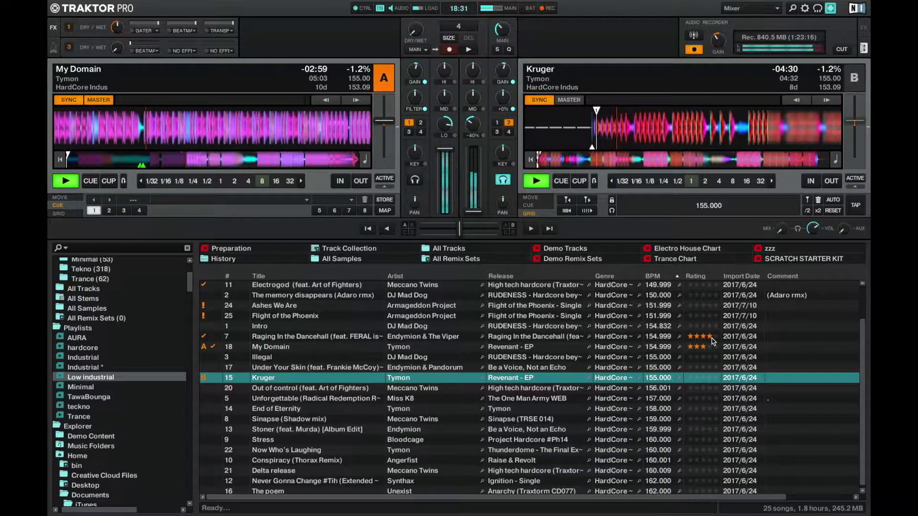
Transition from "My Domain" to "Kruger" and set an 8-beat loop on "My Domain" in deck A with headphone monitoring on
{"action": "key", "text": "Right"}
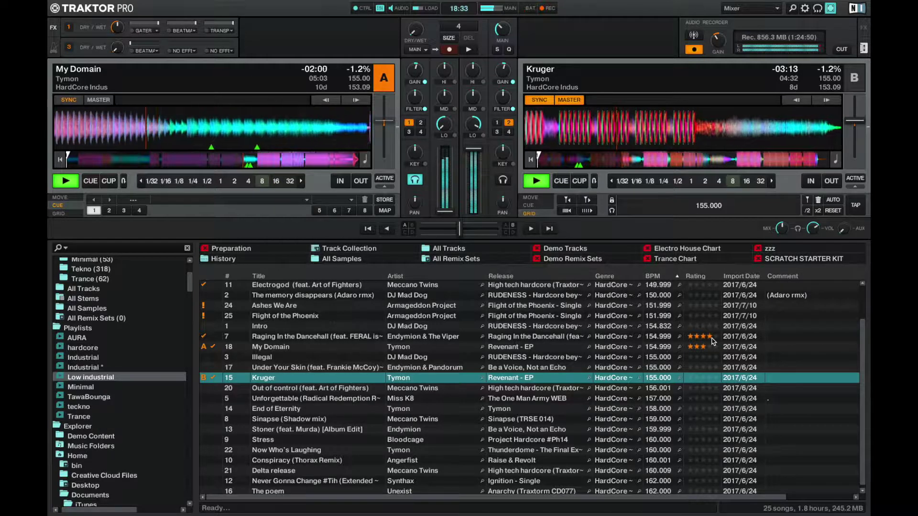
{"action": "key", "text": "l"}
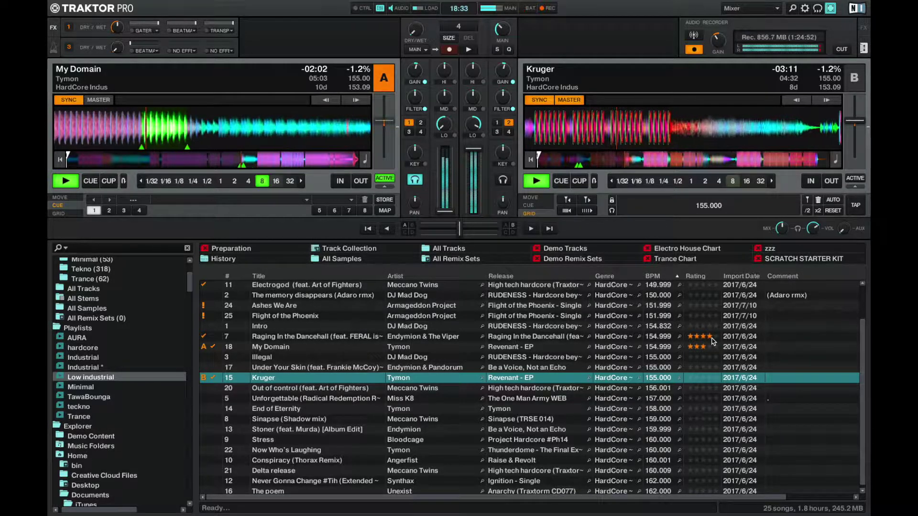
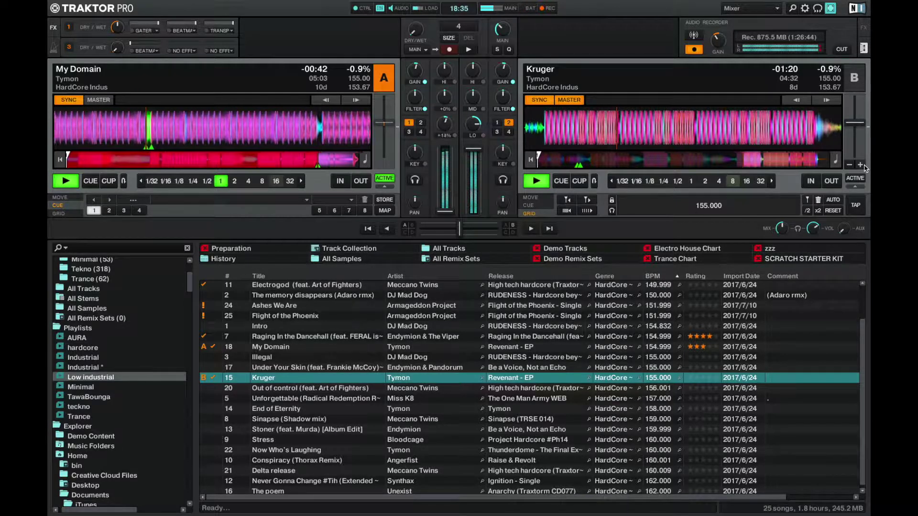
Load "Out of control (feat. Art of Fighters)" from the Low industrial playlist into deck A and start it synced with headphone monitoring on
{"action": "key", "text": "Down"}
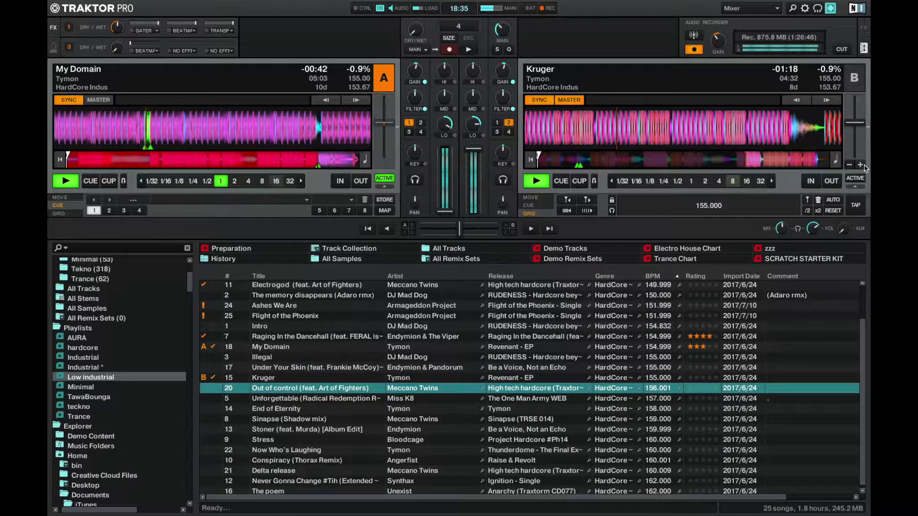
{"action": "key", "text": "a"}
{"action": "key", "text": "ctrl+Left"}
{"action": "key", "text": "q"}
{"action": "key", "text": "F6"}
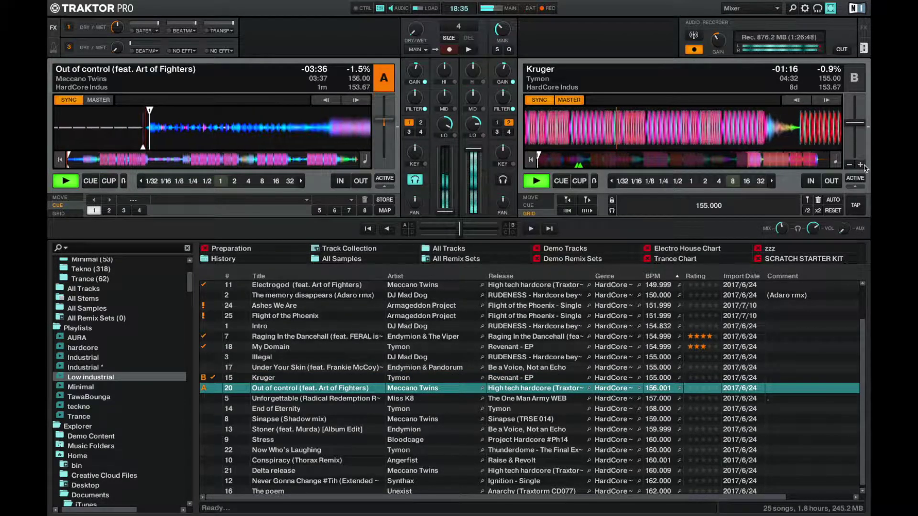
{"action": "key", "text": "ctrl+Right"}
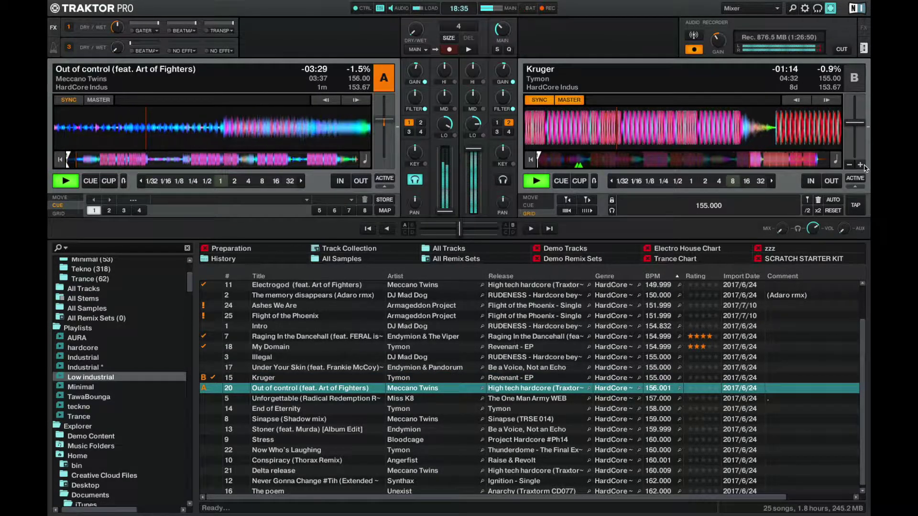
Transition from "Kruger" to "Out of control" in deck A and stop "Kruger" in deck B
{"action": "key", "text": "Up"}
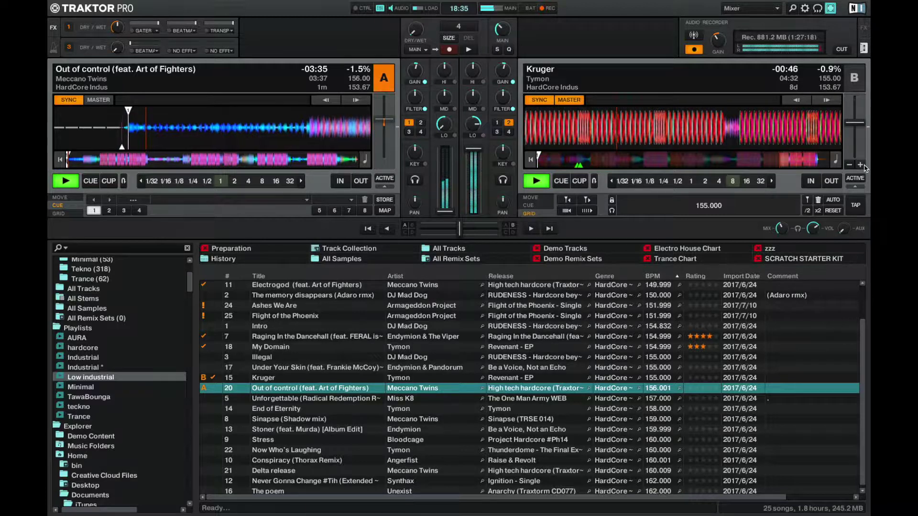
{"action": "key", "text": "8"}
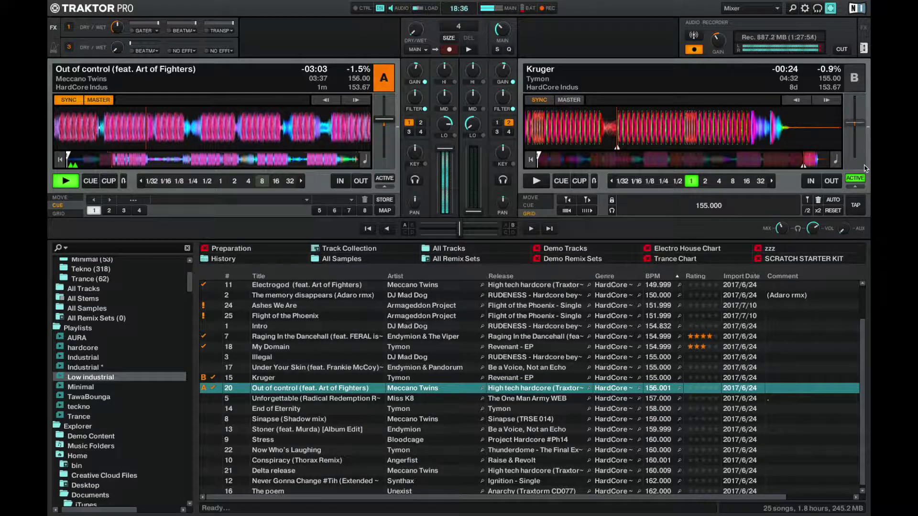
Try to load "Unforgettable" by Miss K8 from the Low industrial playlist into deck B
{"action": "key", "text": "Down"}
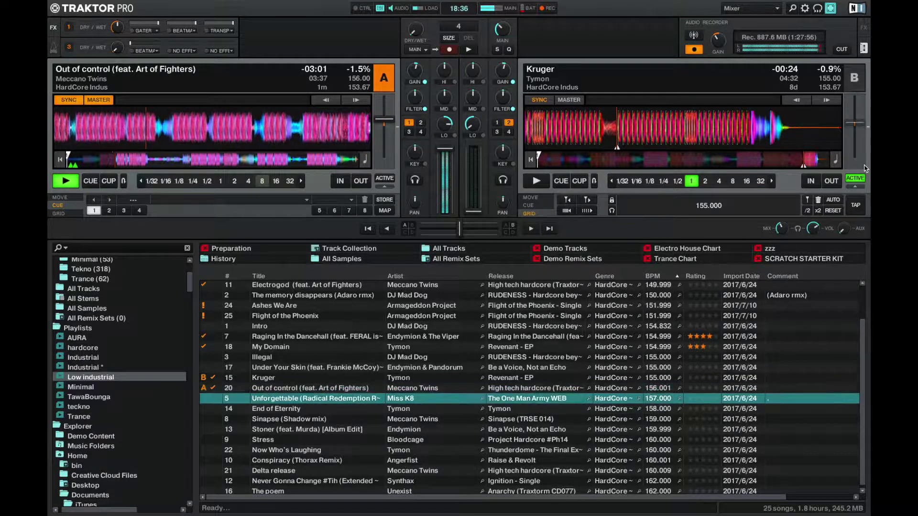
{"action": "key", "text": "Down"}
{"action": "key", "text": "Up"}
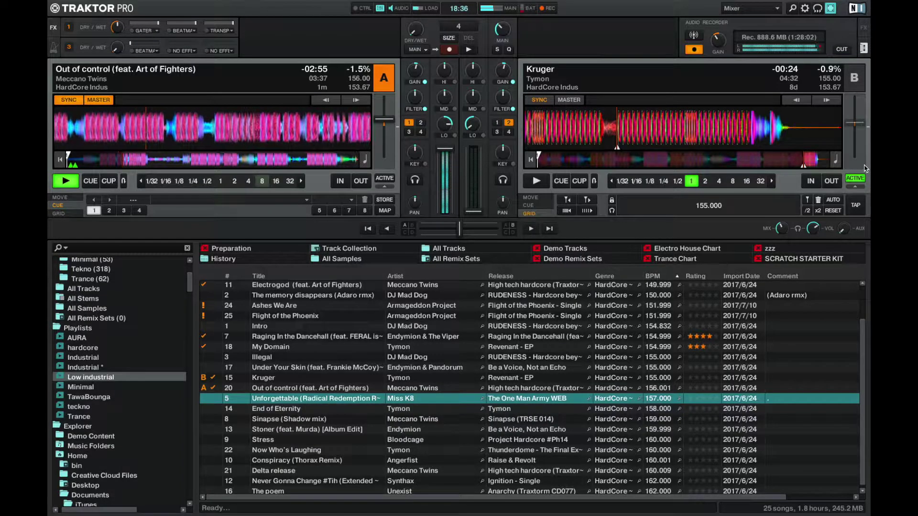
{"action": "key", "text": "ctrl+Right"}
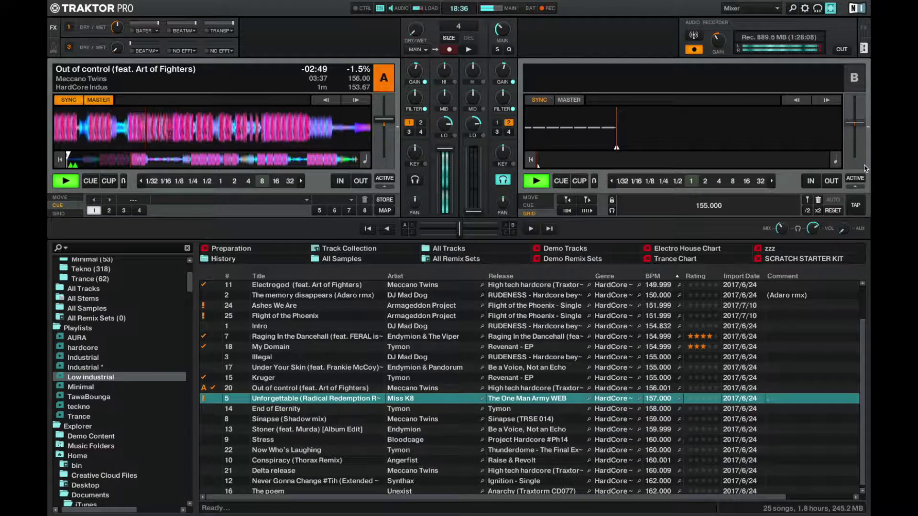
Load "Sinapse (Shadow mix)" from the playlist into deck B and play it synced with headphone monitoring on
{"action": "key", "text": "Down"}
{"action": "key", "text": "Down"}
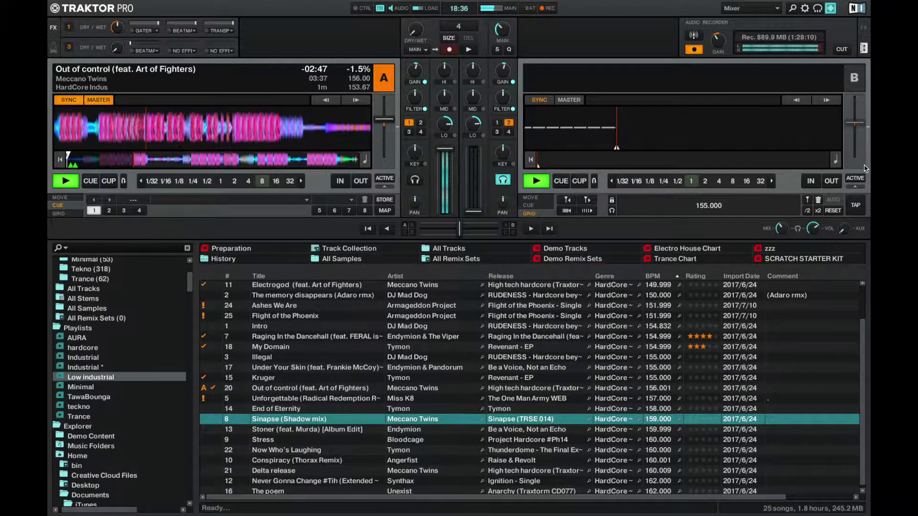
{"action": "key", "text": "ctrl+Right"}
{"action": "key", "text": "k"}
{"action": "key", "text": "ctrl+Right"}
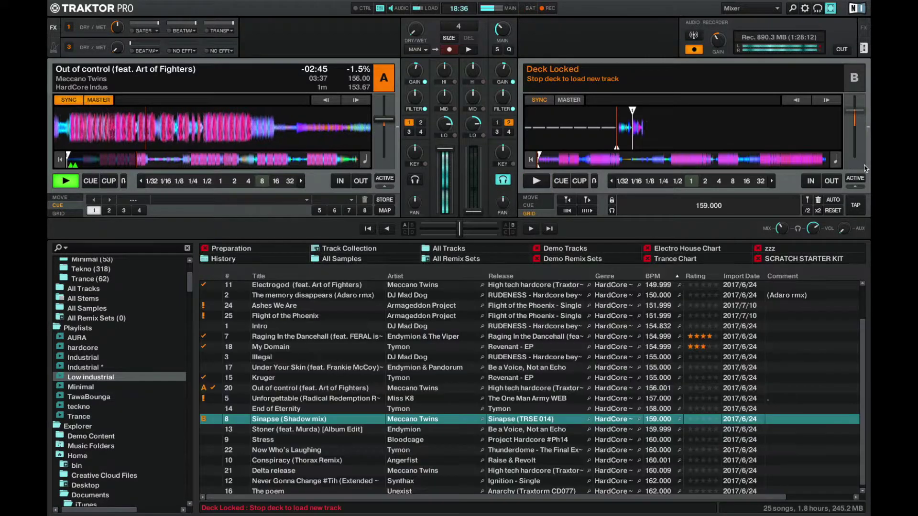
{"action": "key", "text": "space"}
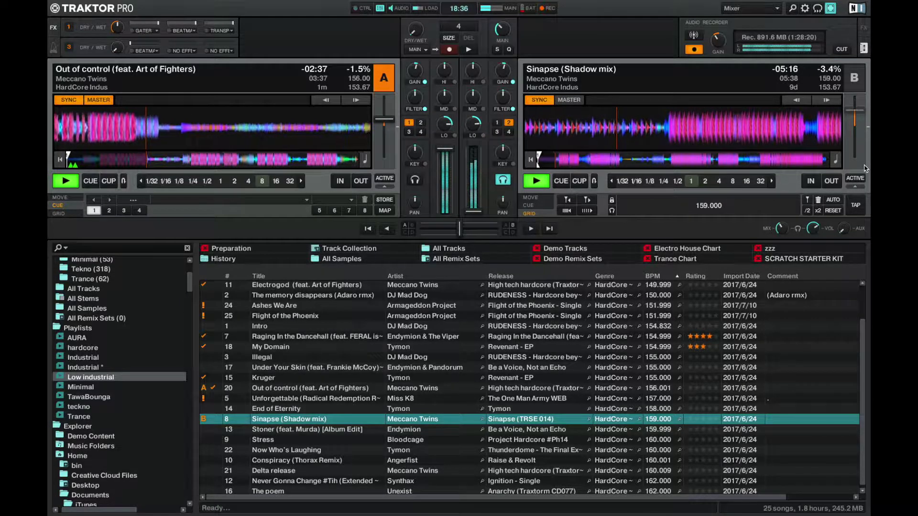
Cue "Sinapse (Shadow mix)" back at its start in deck B and restart it to mix in over "Out of control"
{"action": "key", "text": "1"}
{"action": "key", "text": "Home"}
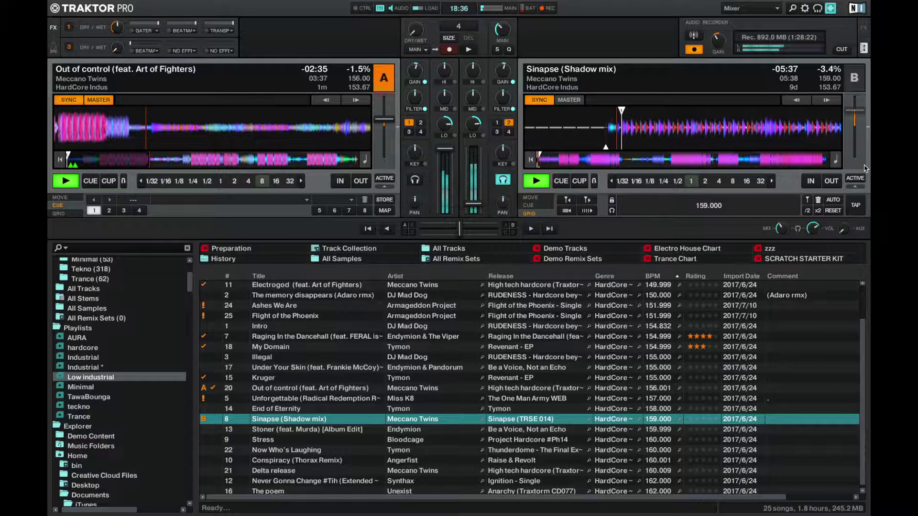
{"action": "key", "text": "space"}
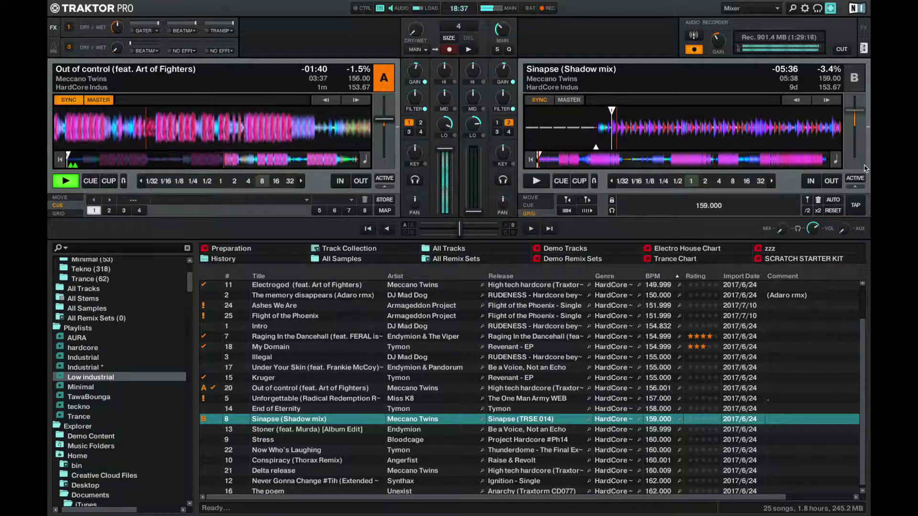
{"action": "key", "text": "k"}
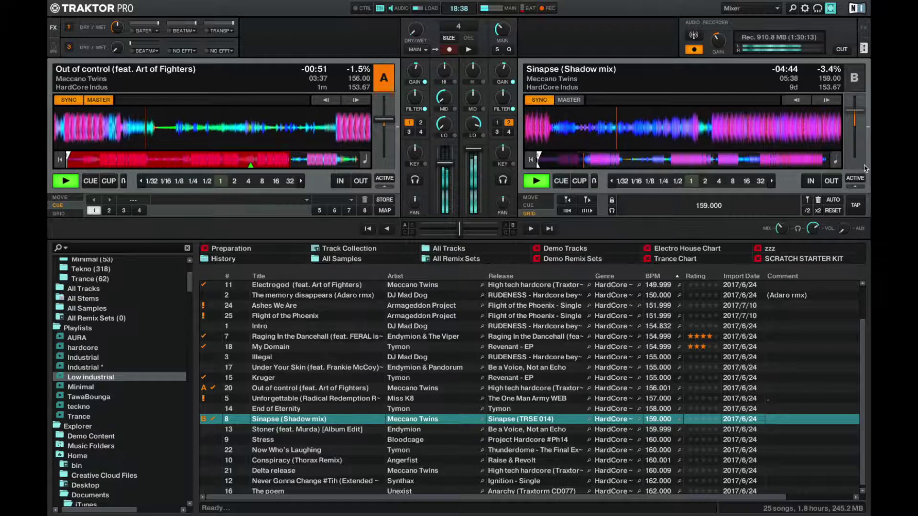
Hold the end of "Out of control" in an 8-beat loop in deck A, then release it and filter the track out
{"action": "key", "text": "8"}
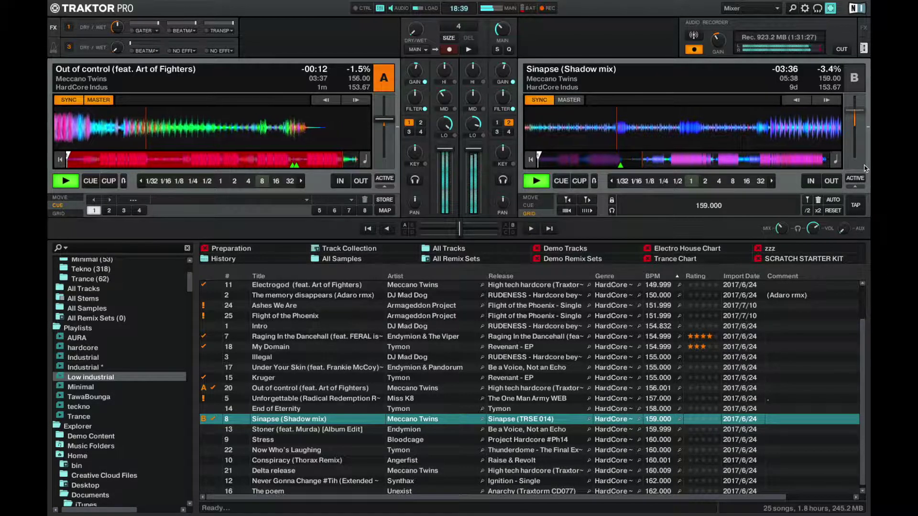
{"action": "key", "text": "5"}
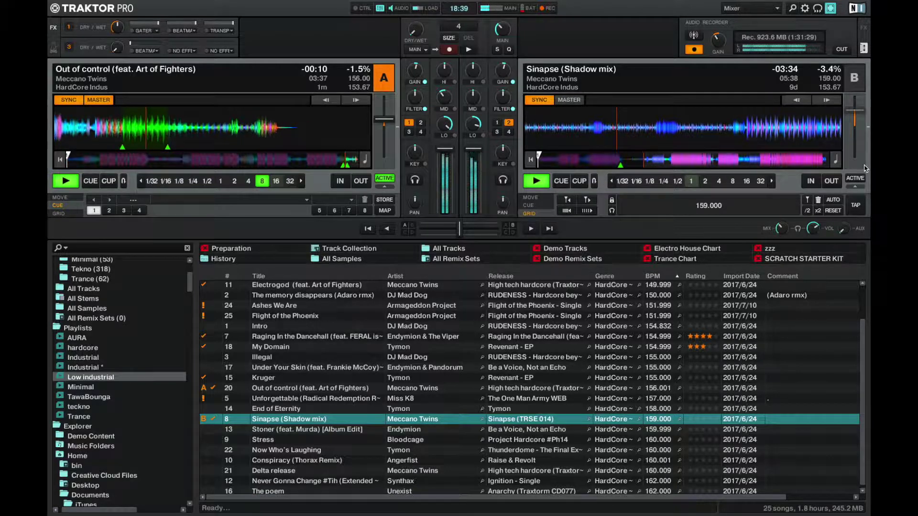
{"action": "key", "text": "q"}
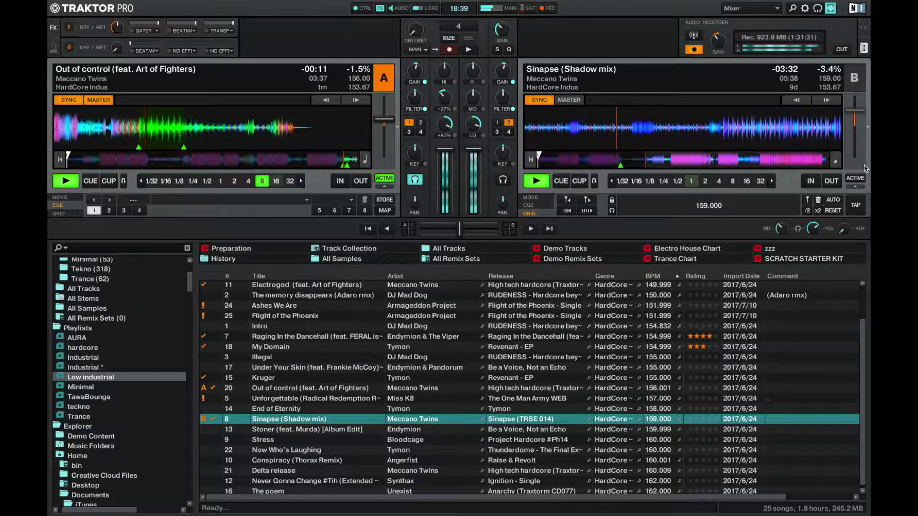
{"action": "key", "text": "h"}
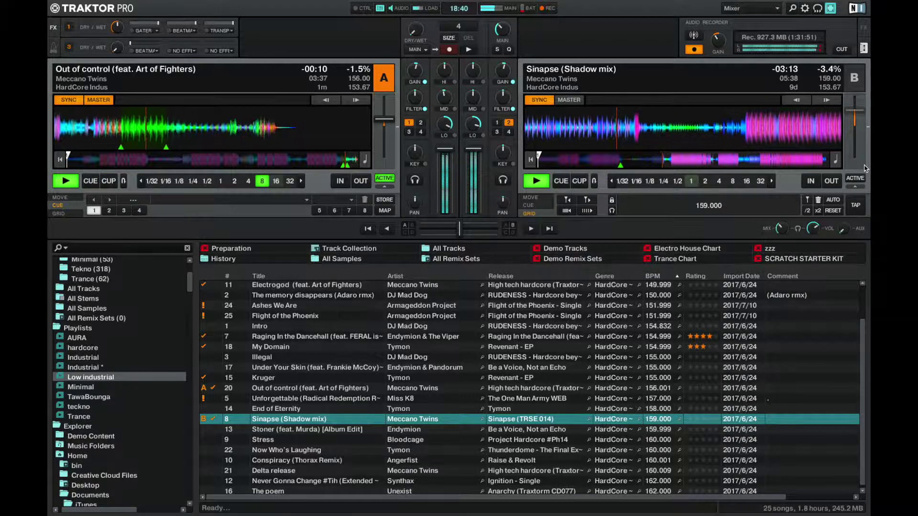
{"action": "key", "text": "5"}
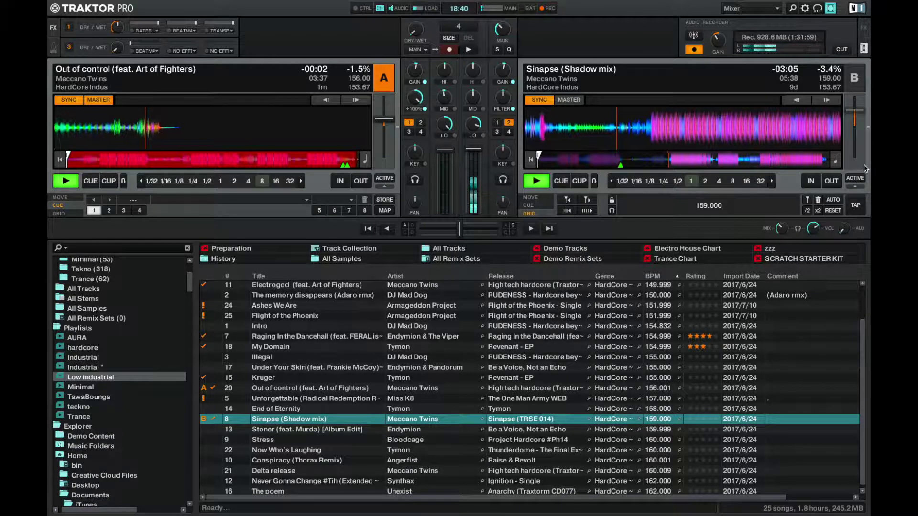
Load "Stoner (feat. Murda) [Album Edit]" into deck A and start it synced with the deck's headphone monitoring on
{"action": "key", "text": "Down"}
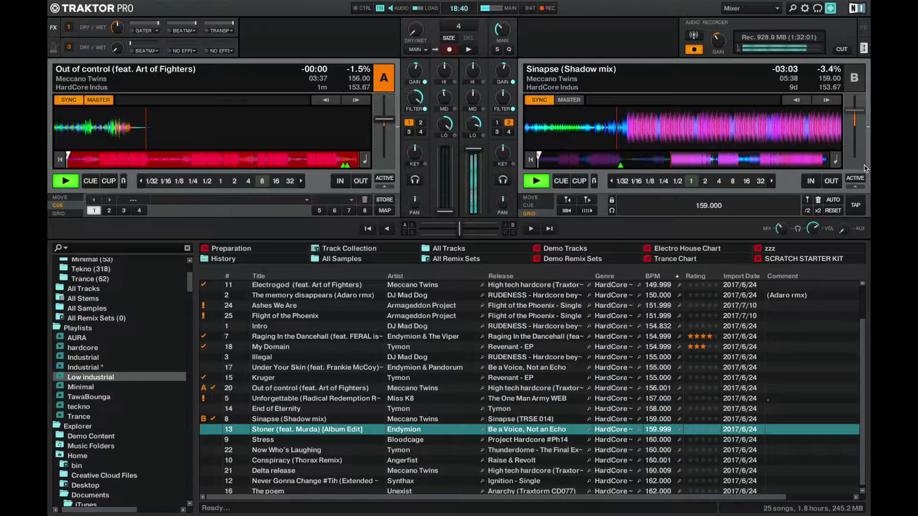
{"action": "key", "text": "Down"}
{"action": "key", "text": "Up"}
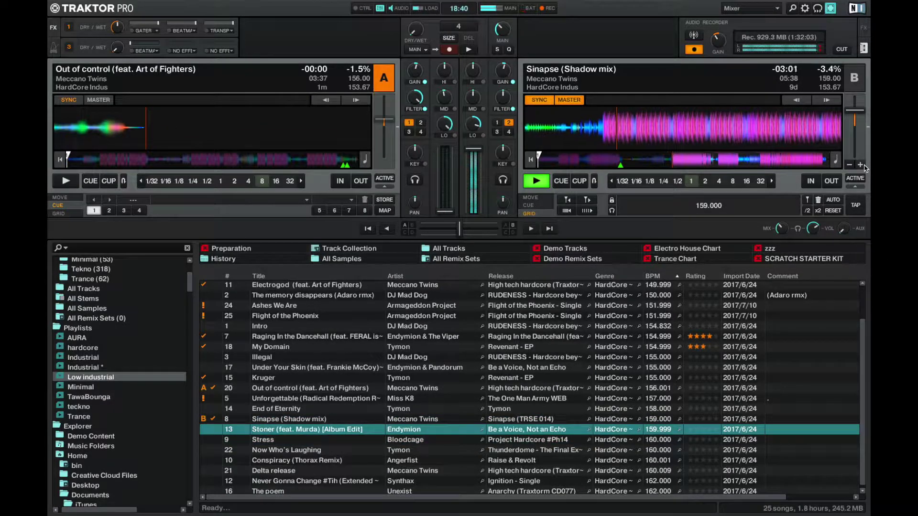
{"action": "key", "text": "ctrl+Left"}
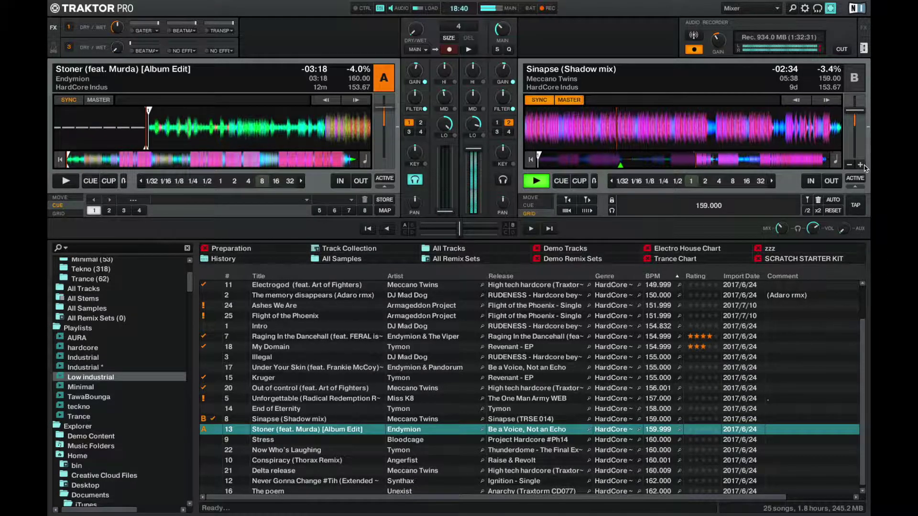
{"action": "key", "text": "space"}
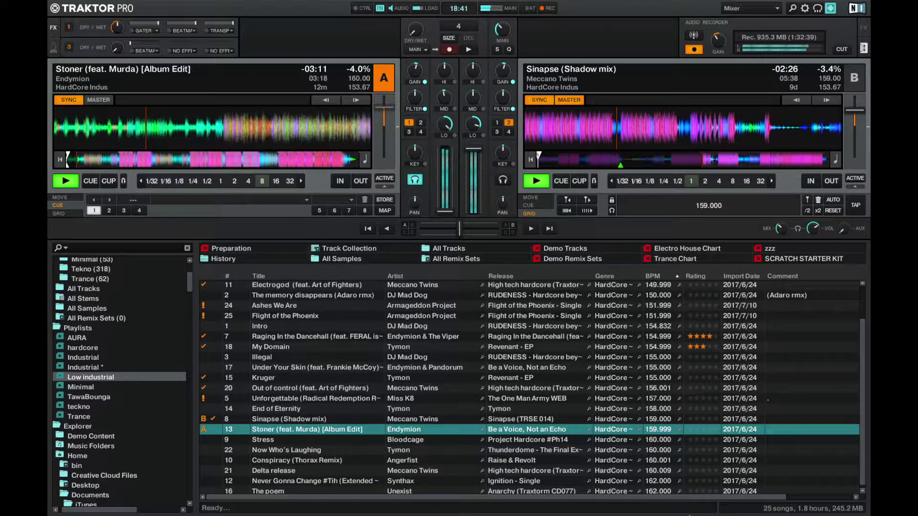
Rate "Sinapse (Shadow mix)" four stars and jump back in "Stoner" to mix it in from deck A
{"action": "left_click", "coordinate": [710, 419]}
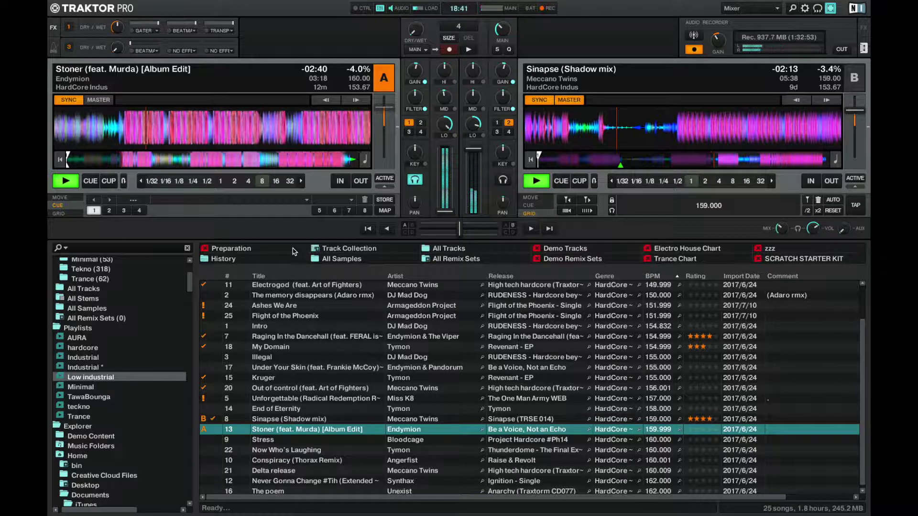
{"action": "key", "text": "1"}
{"action": "key", "text": "Left"}
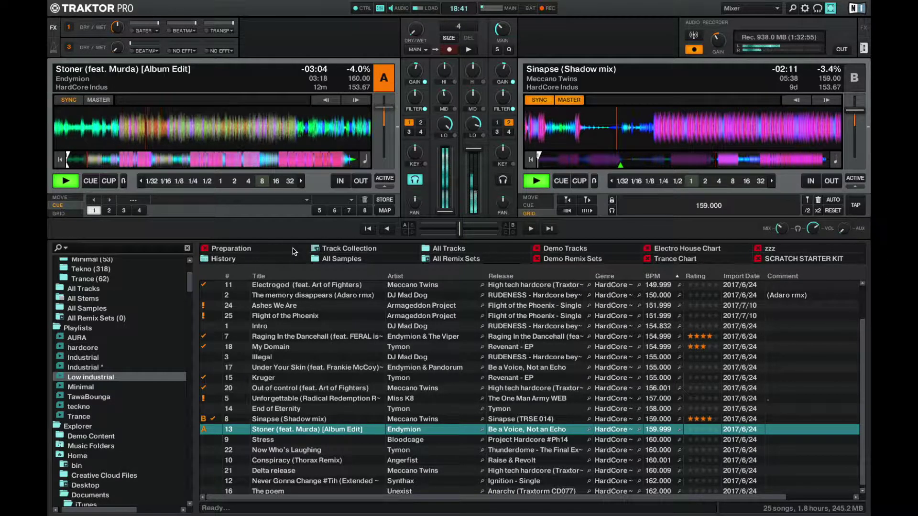
{"action": "key", "text": "Left"}
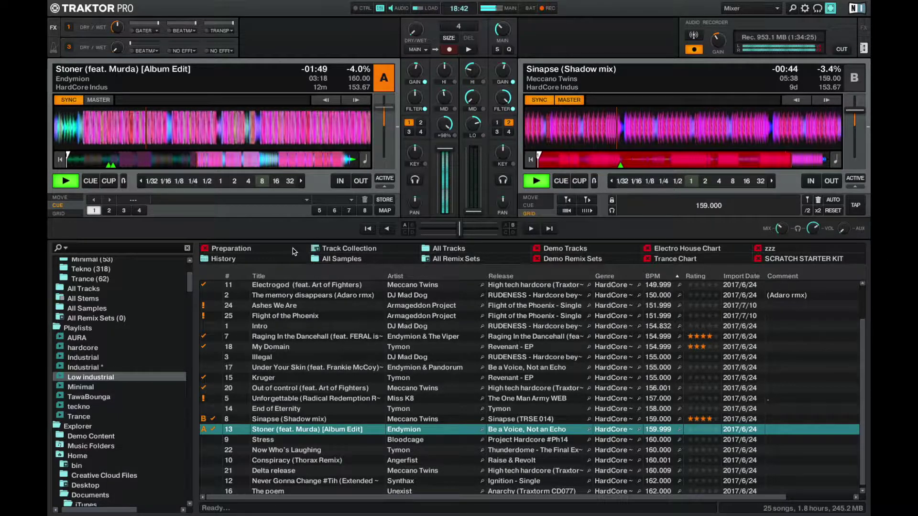
Load "Stress" by Bloodcage from the Low industrial playlist into deck B and start it synced
{"action": "key", "text": "Down"}
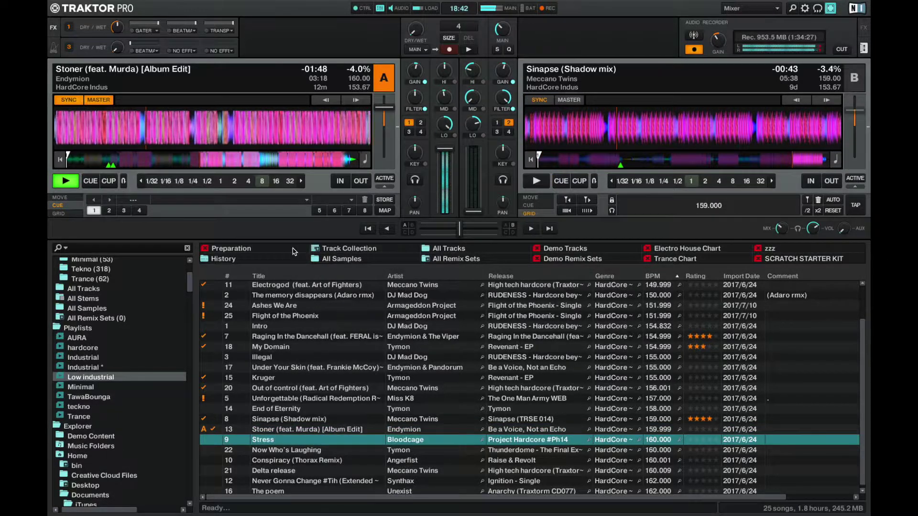
{"action": "key", "text": "ctrl+Right"}
{"action": "key", "text": "h"}
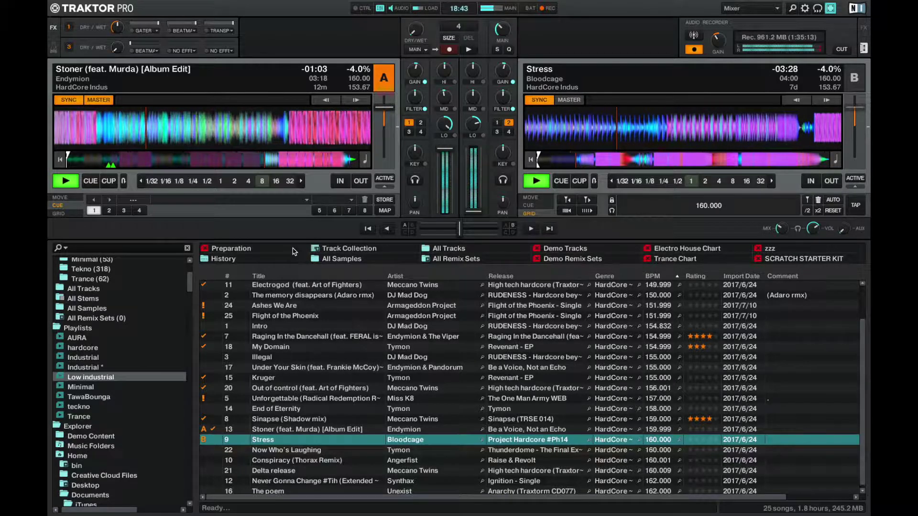
Return "Stress" to its start and hold it in an 8-beat loop with deck B's headphone monitoring on
{"action": "key", "text": "Home"}
{"action": "key", "text": "Home"}
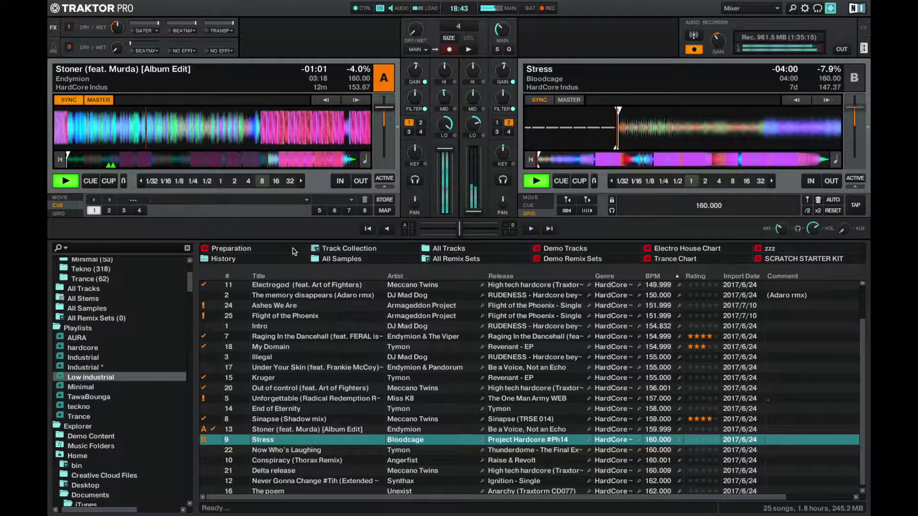
{"action": "key", "text": "8"}
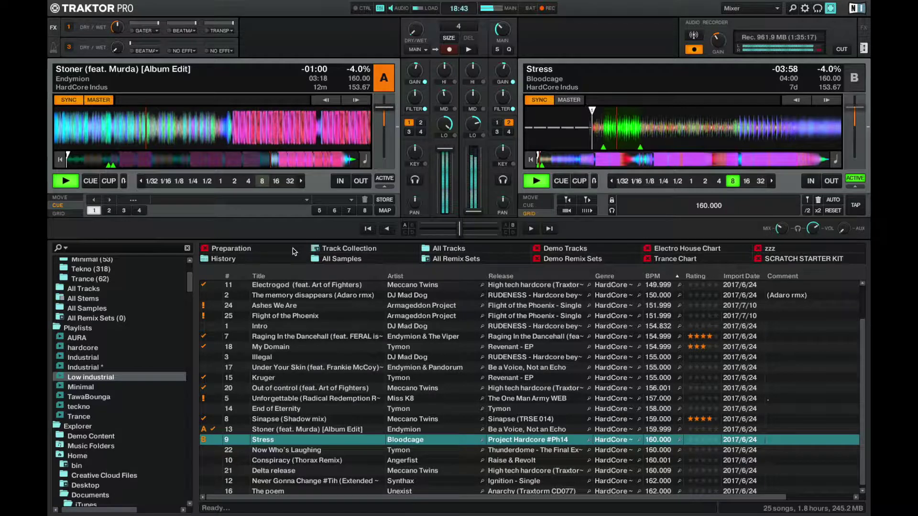
{"action": "key", "text": "p"}
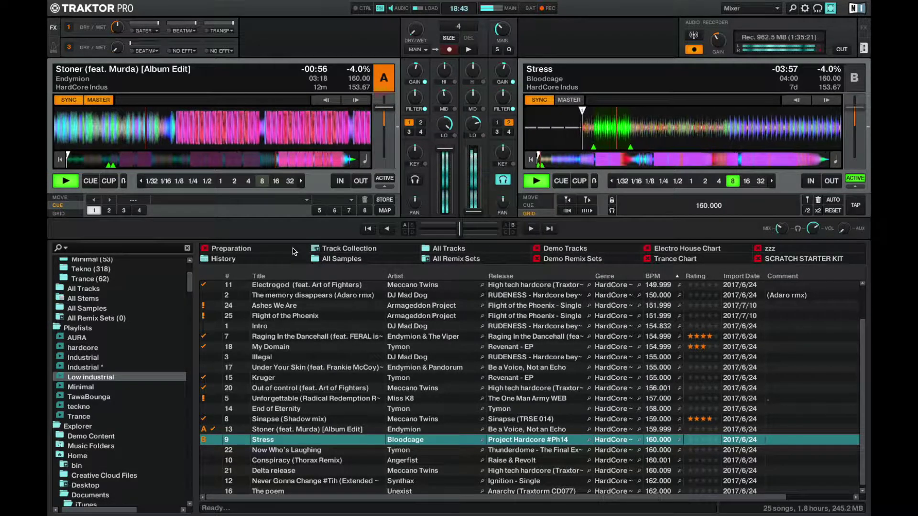
Transition from "Stoner" to "Stress" in deck B and raise the master tempo to 154.87 BPM
{"action": "key", "text": "h"}
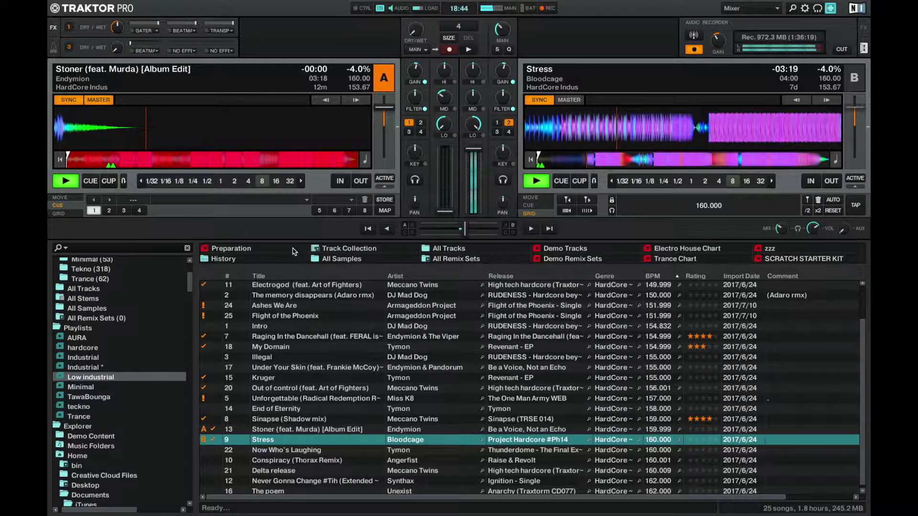
{"action": "left_click", "coordinate": [860, 165]}
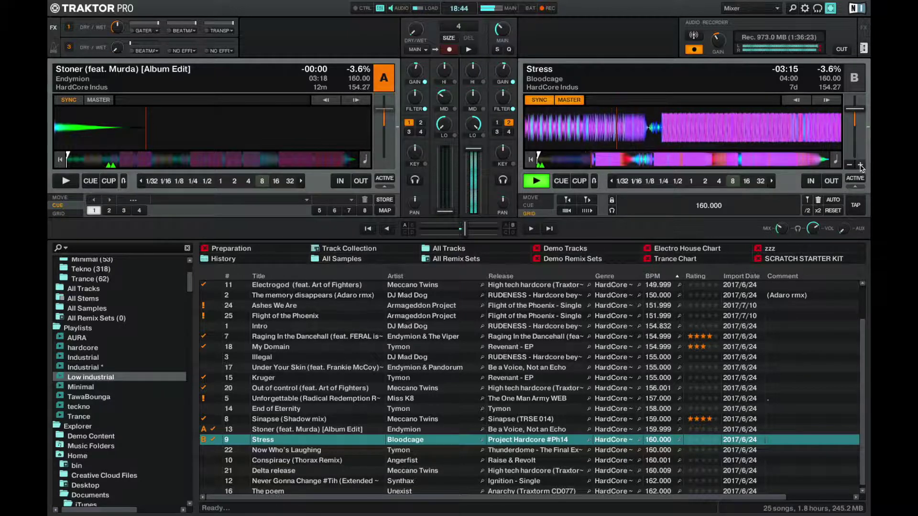
{"action": "left_click", "coordinate": [860, 165]}
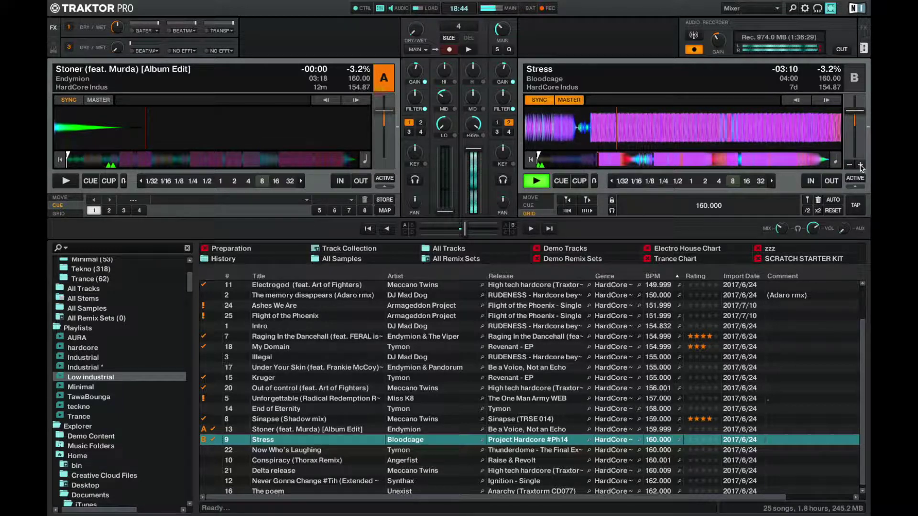
Load "Conspiracy (Thorax Remix)" by Angerfist from the Low industrial playlist into deck A and preview it in the headphones
{"action": "key", "text": "Down"}
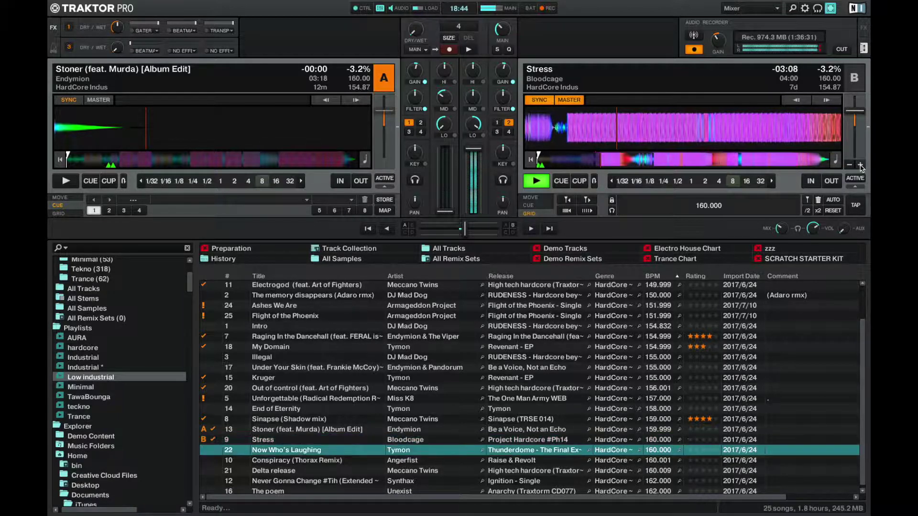
{"action": "key", "text": "Down"}
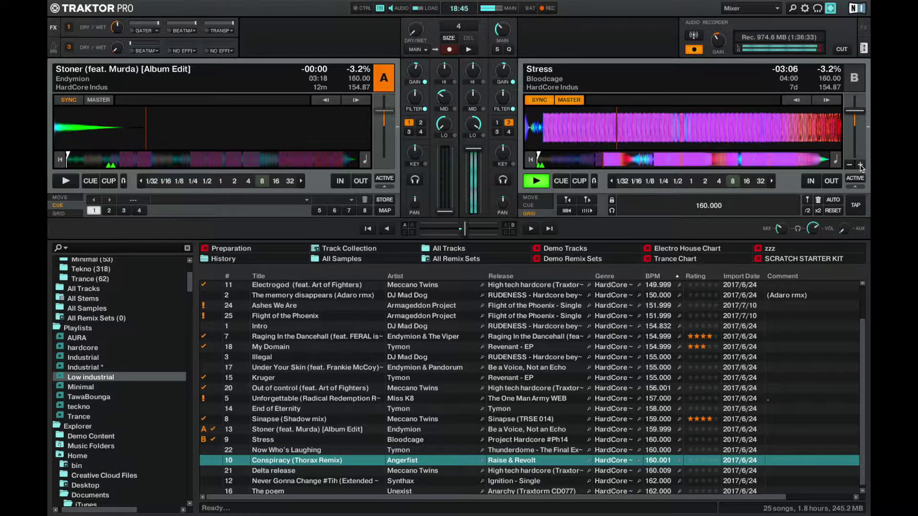
{"action": "key", "text": "ctrl+Left"}
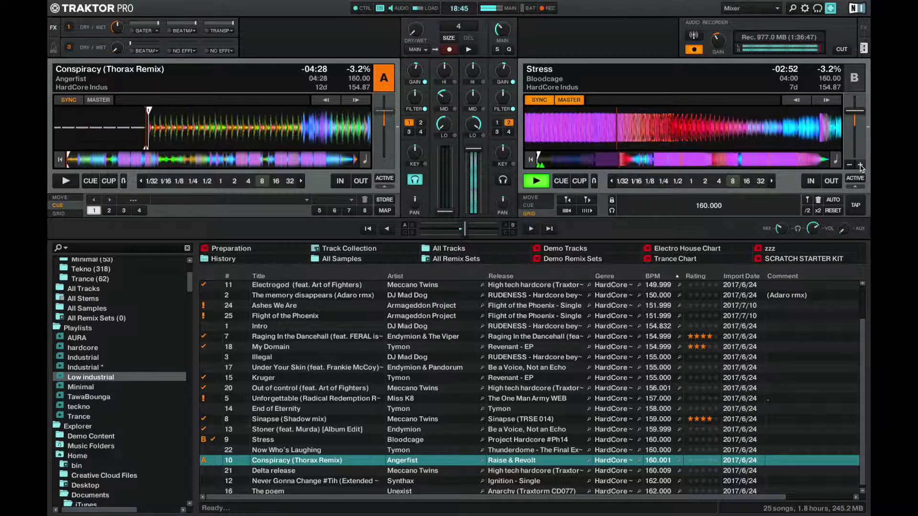
{"action": "key", "text": "space"}
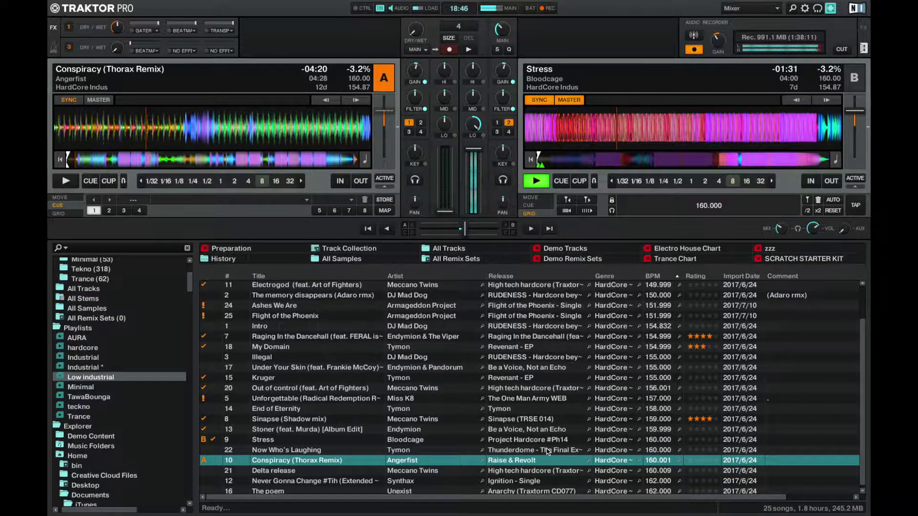
Switch to iTunes, search the music library for "bloodcage" and go to the "Bloodline" track in the song list
{"action": "scroll", "coordinate": [548, 452], "scroll_direction": "down", "scroll_amount": 1}
{"action": "scroll", "coordinate": [548, 452], "scroll_direction": "up", "scroll_amount": 2}
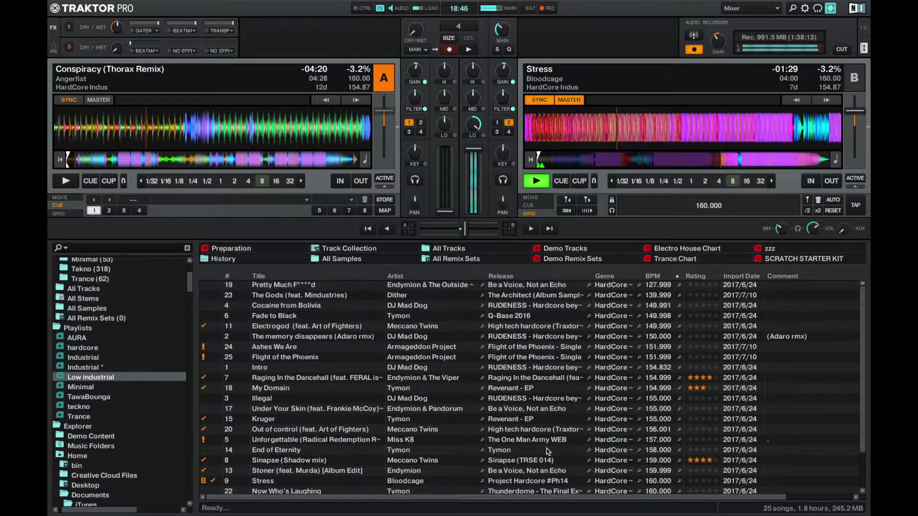
{"action": "scroll", "coordinate": [548, 452], "scroll_direction": "down", "scroll_amount": 2}
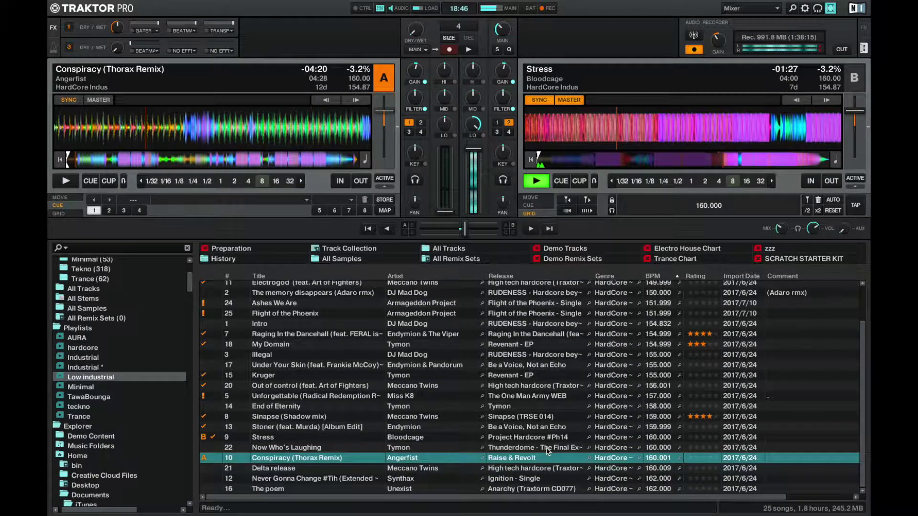
{"action": "key", "text": "ctrl+Left"}
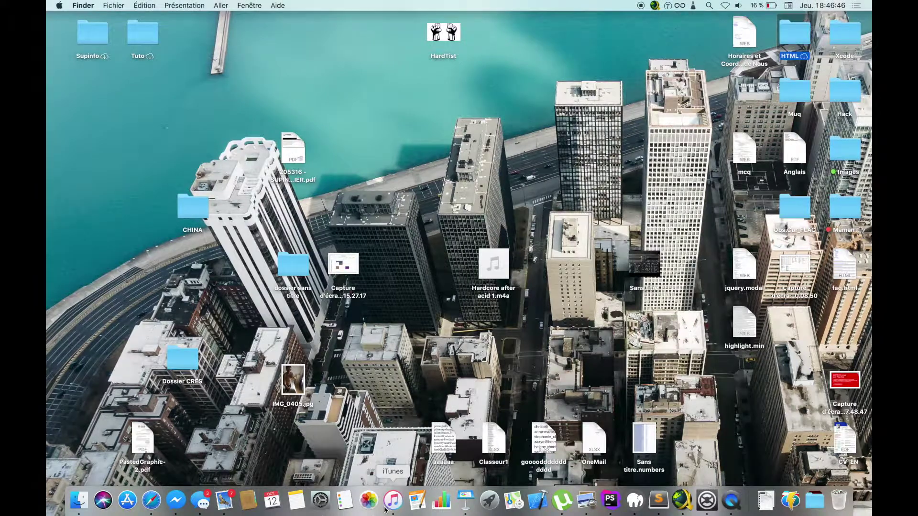
{"action": "left_click", "coordinate": [391, 506]}
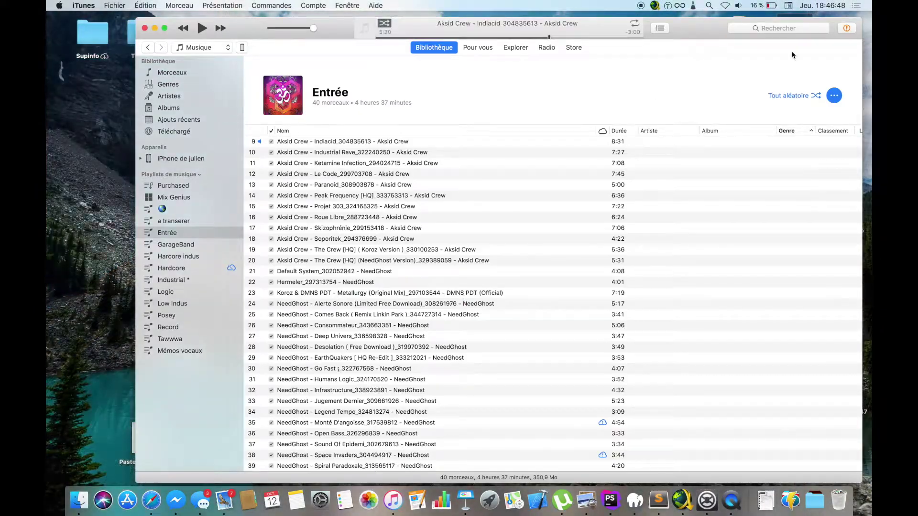
{"action": "left_click", "coordinate": [792, 30]}
{"action": "type", "text": "b"}
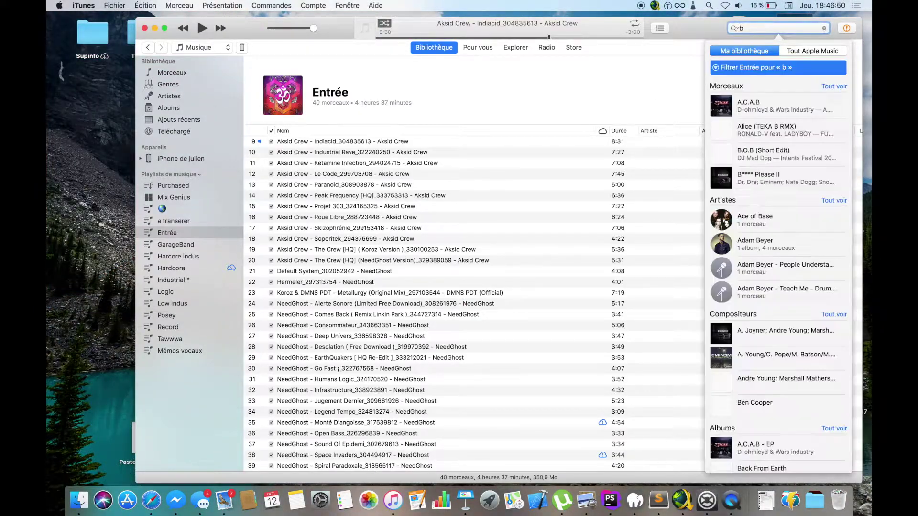
{"action": "type", "text": "lood"}
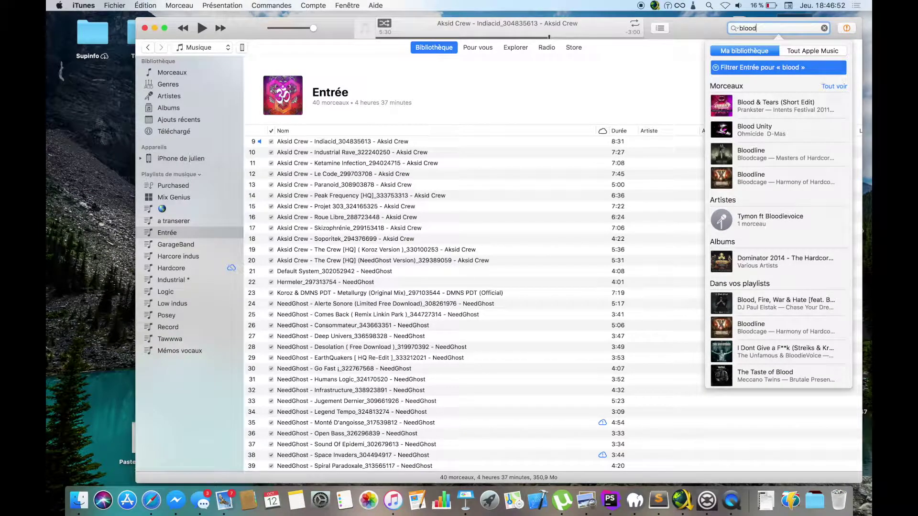
{"action": "type", "text": "cage"}
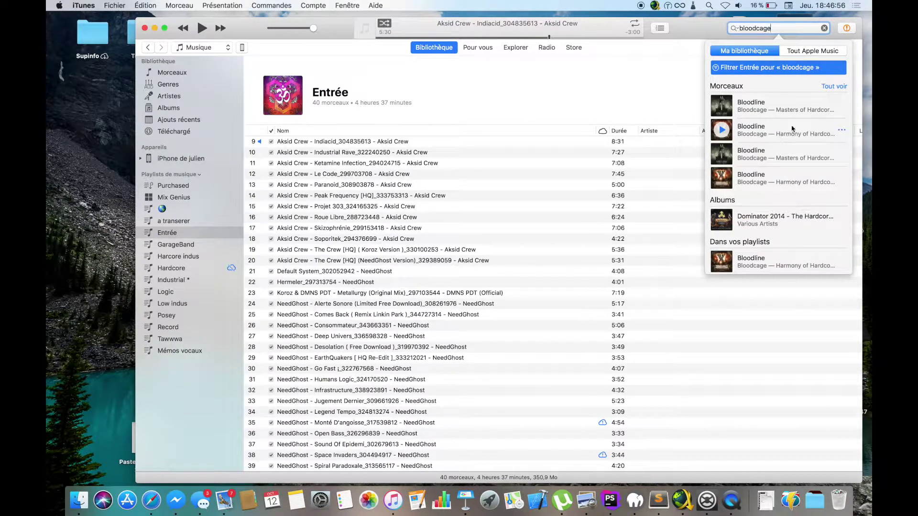
{"action": "left_click", "coordinate": [835, 87]}
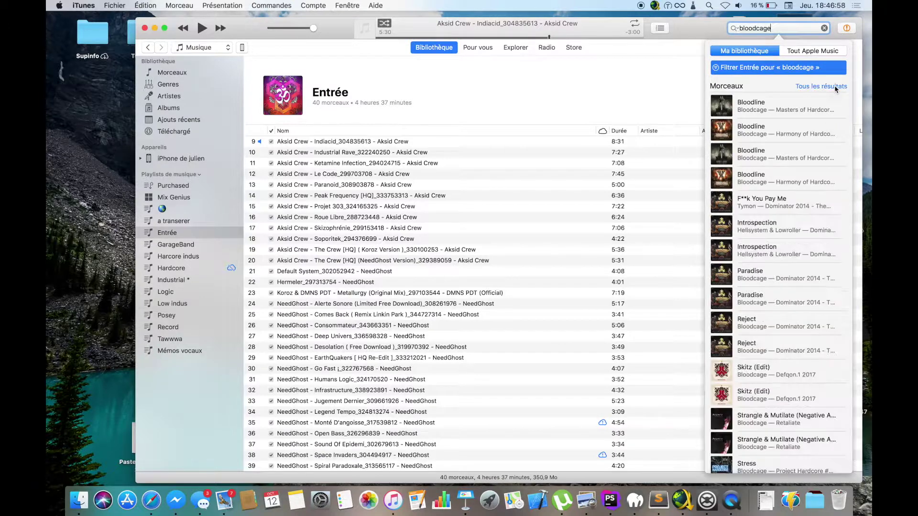
{"action": "left_click", "coordinate": [792, 115]}
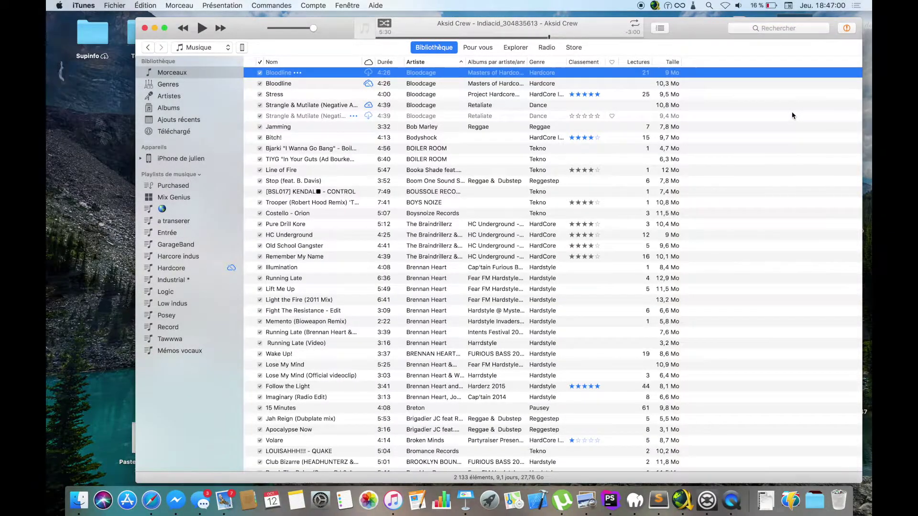
Check the file information of both "Bloodline" entries to identify which one is stored locally
{"action": "key", "text": "super+i"}
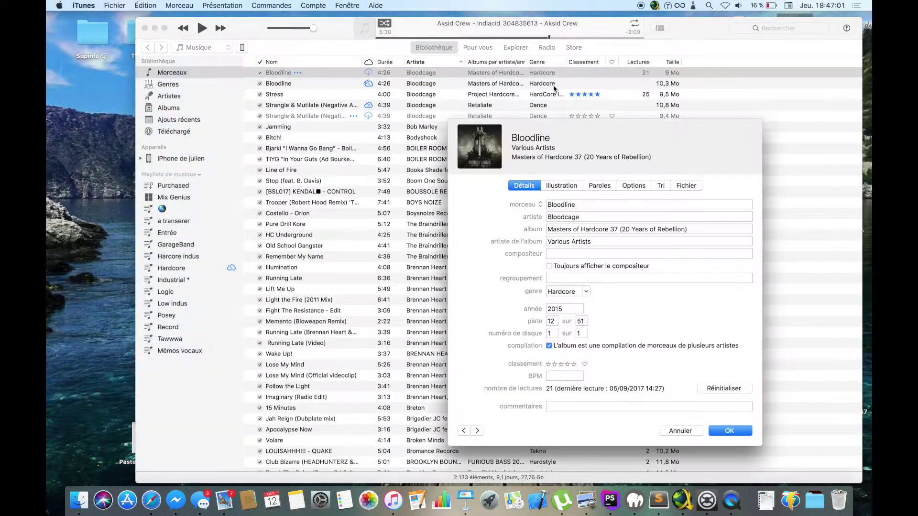
{"action": "left_click", "coordinate": [697, 187]}
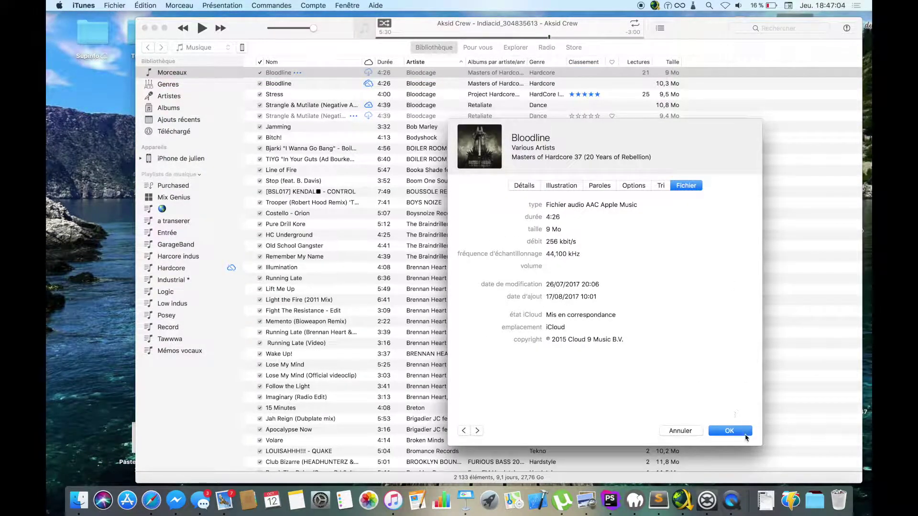
{"action": "left_click", "coordinate": [729, 430]}
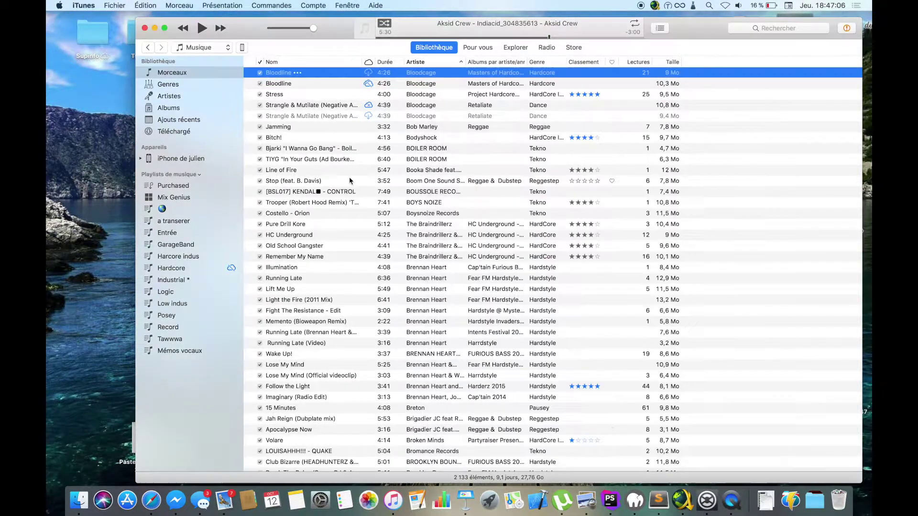
{"action": "left_click", "coordinate": [287, 83]}
{"action": "key", "text": "super+i"}
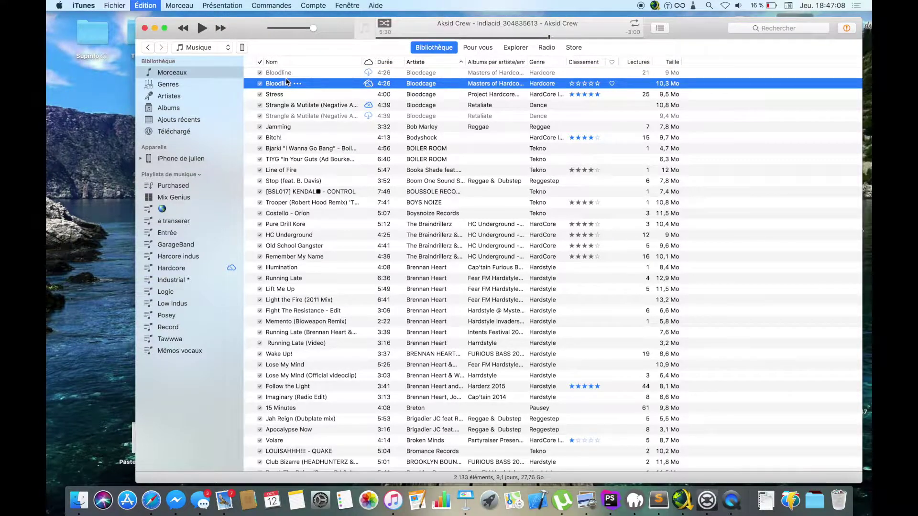
{"action": "left_click", "coordinate": [682, 190]}
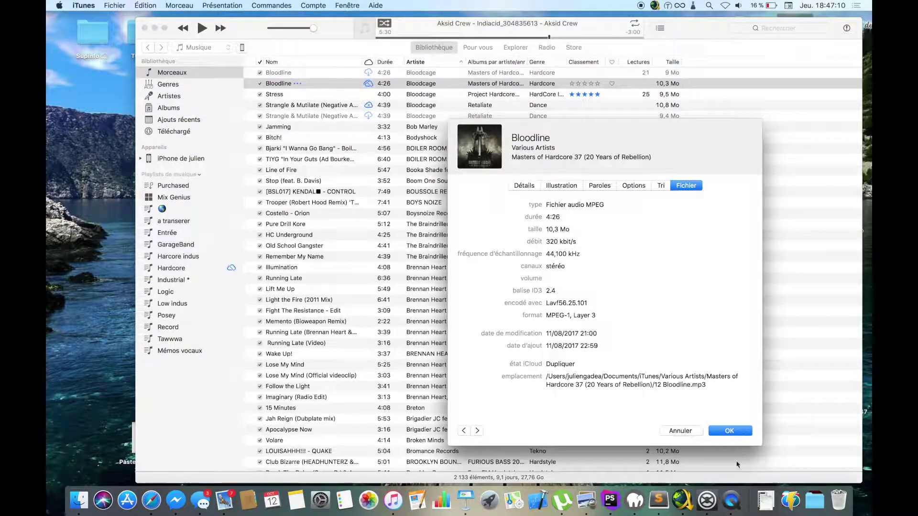
Load the local "Bloodline" file from iTunes into Traktor's deck A and start it with headphone monitoring on
{"action": "key", "text": "ctrl+Right"}
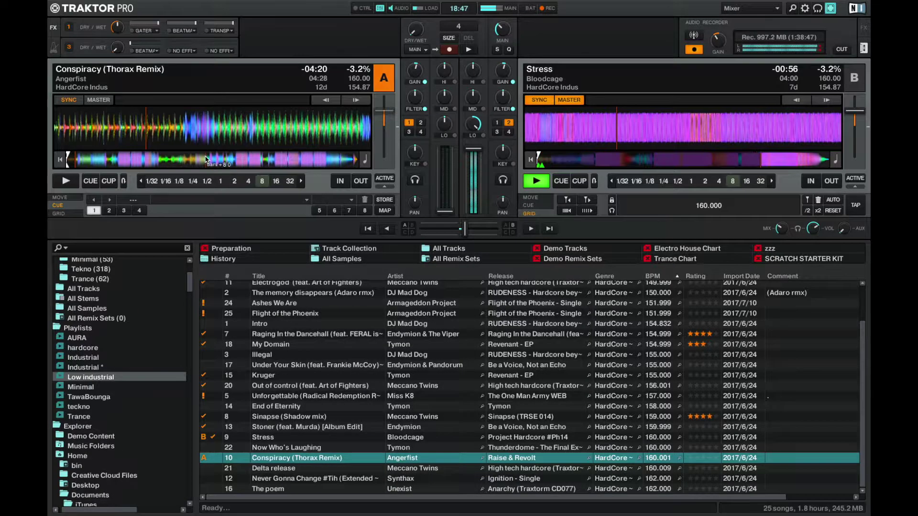
{"action": "key", "text": "ctrl+Left"}
{"action": "left_click_drag", "start_coordinate": [319, 87], "coordinate": [318, 148]}
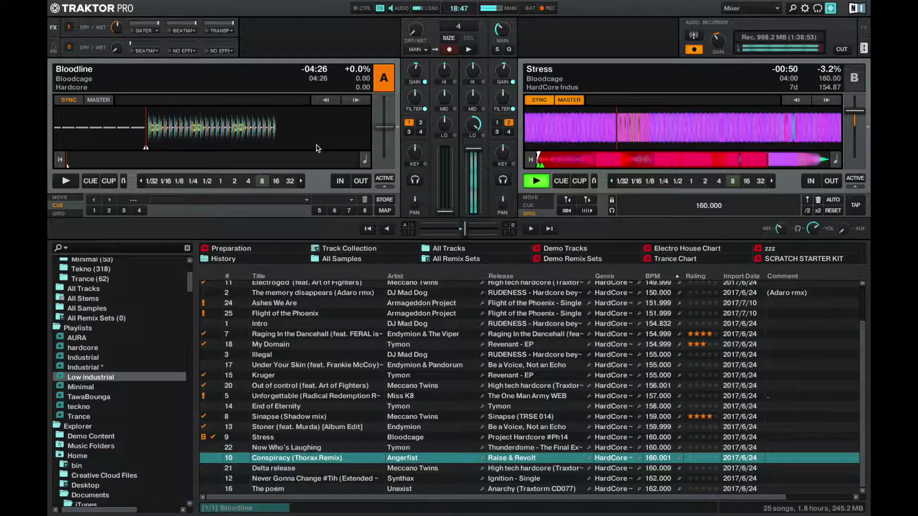
{"action": "key", "text": "space"}
{"action": "key", "text": "q"}
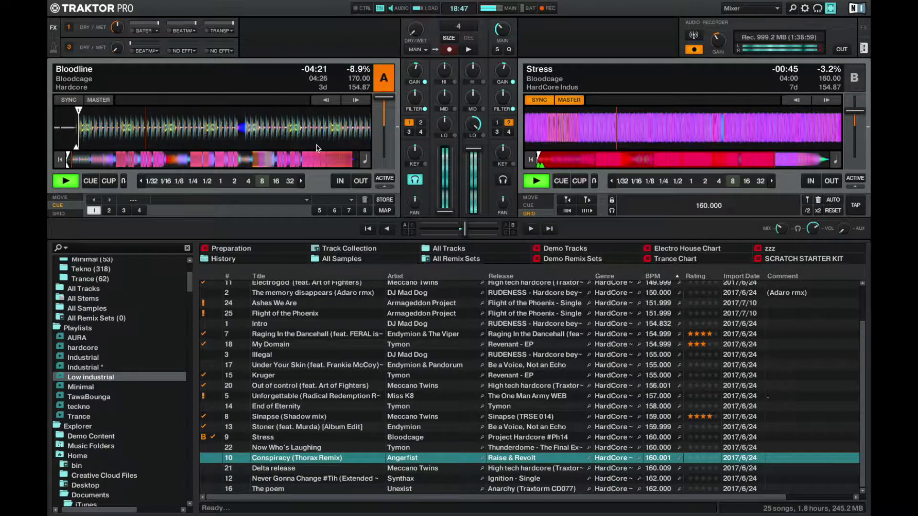
Transition from "Stress" to the synced "Bloodline" in deck A and bring the master tempo to 159.80 BPM
{"action": "key", "text": "s"}
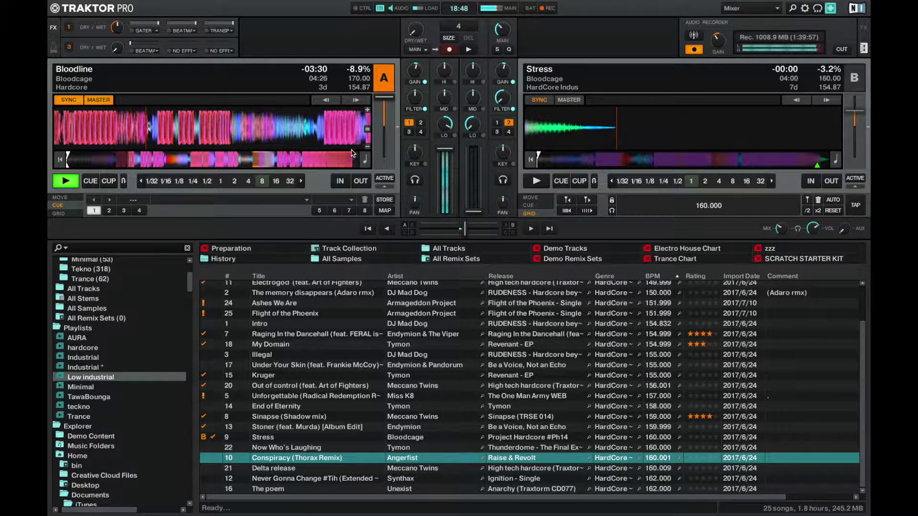
{"action": "left_click", "coordinate": [389, 166]}
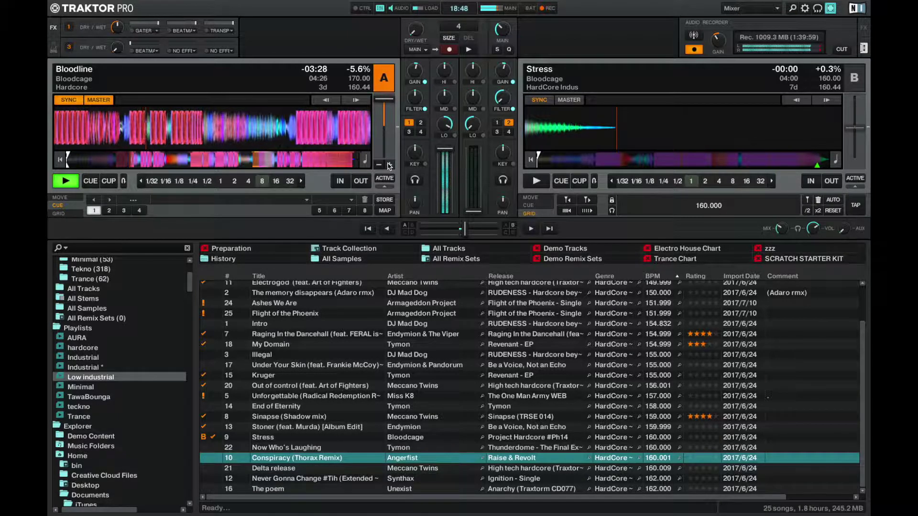
{"action": "left_click", "coordinate": [380, 165]}
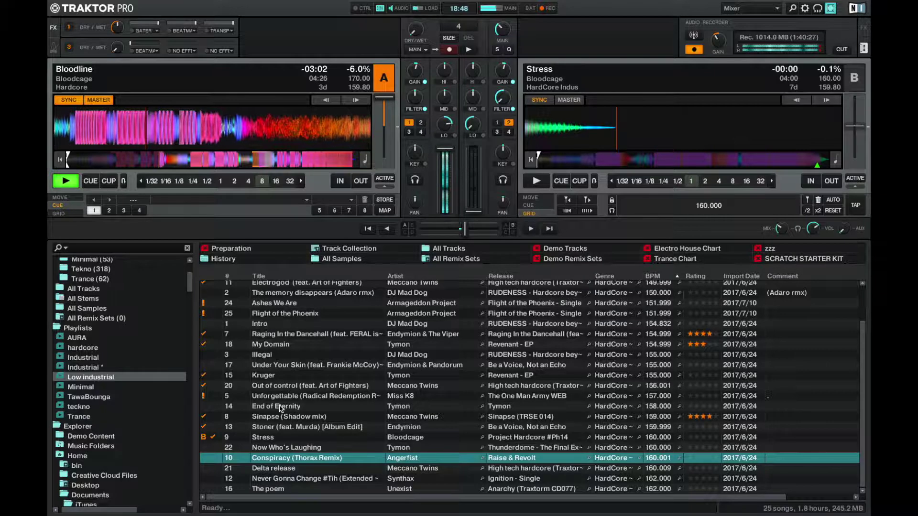
Load "The poem" by Unexist into deck B, preview it in the headphones and start it synced alongside "Bloodline"
{"action": "left_click", "coordinate": [297, 490]}
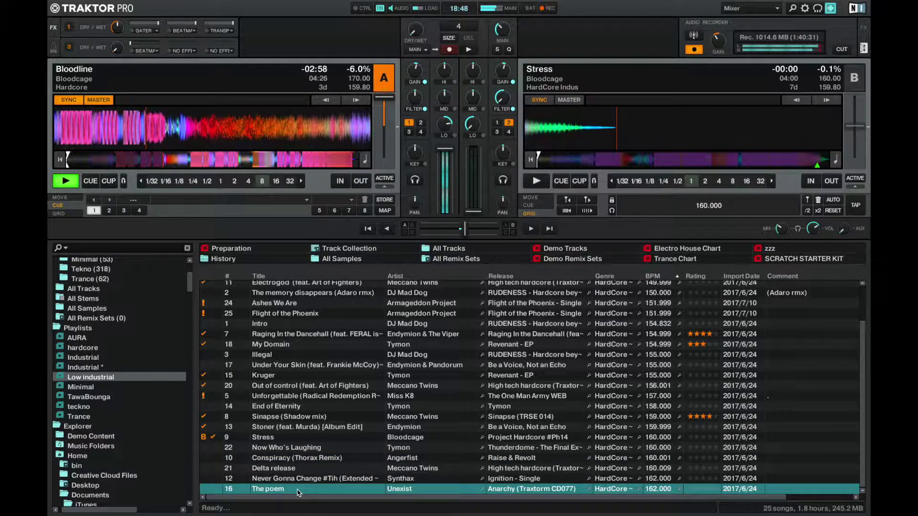
{"action": "key", "text": "ctrl+Right"}
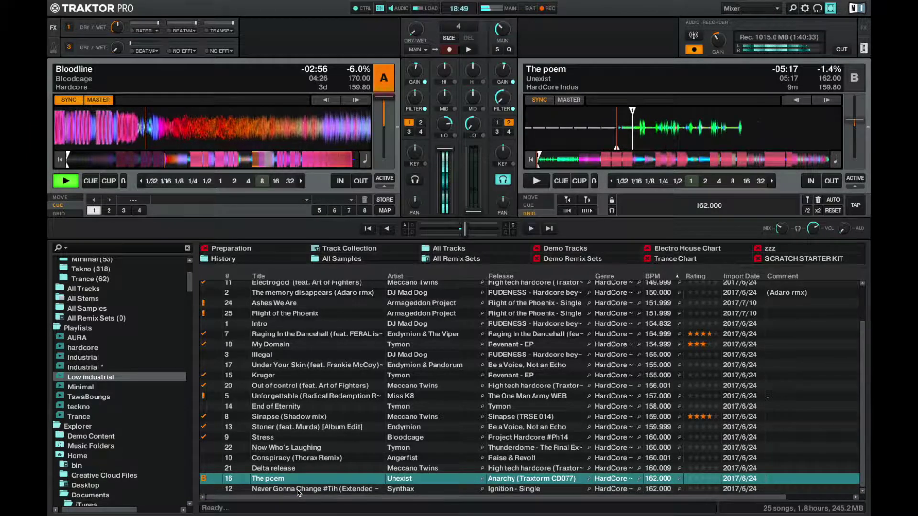
{"action": "key", "text": "k"}
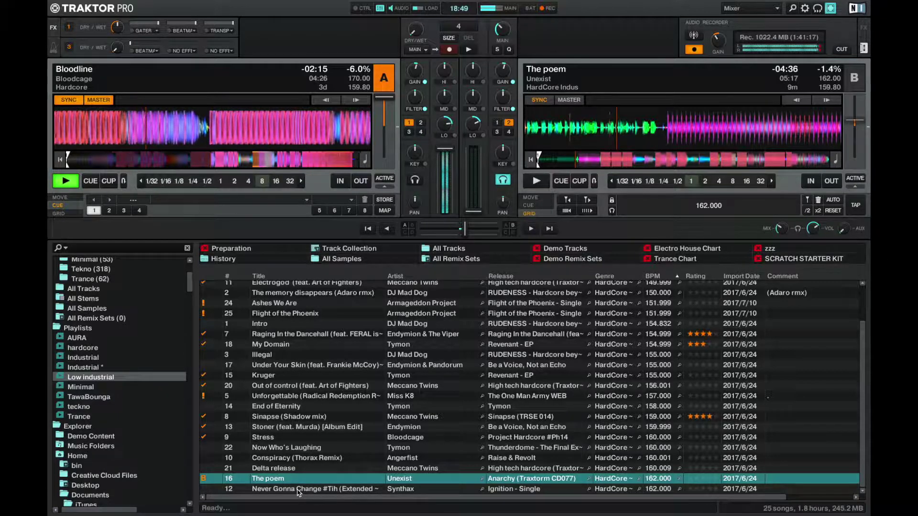
{"action": "key", "text": "k"}
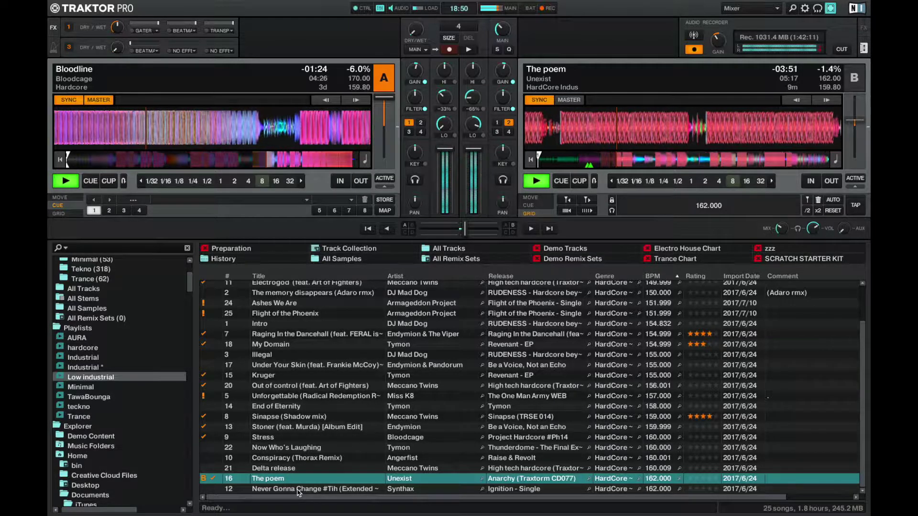
Hold "The poem" in an 8-beat loop in deck B, then release it to transition from "Bloodline"
{"action": "key", "text": "l"}
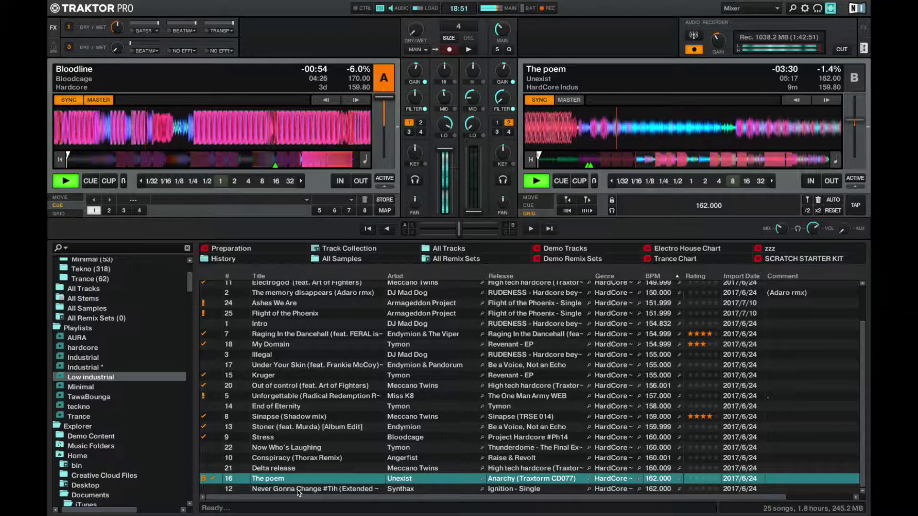
{"action": "key", "text": "8"}
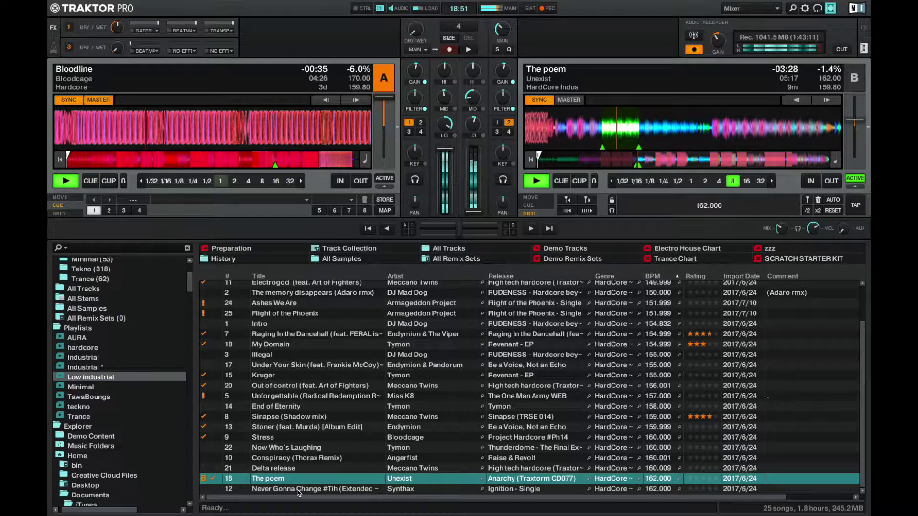
{"action": "key", "text": "0"}
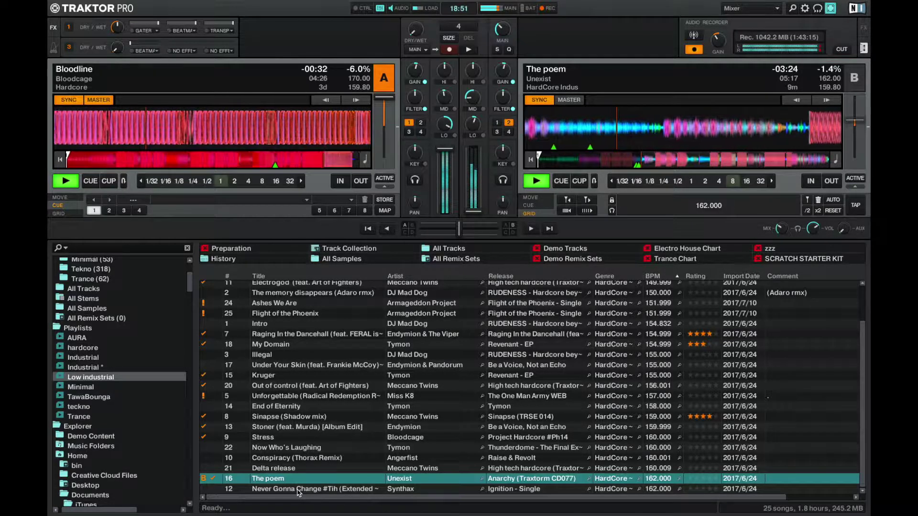
{"action": "key", "text": "l"}
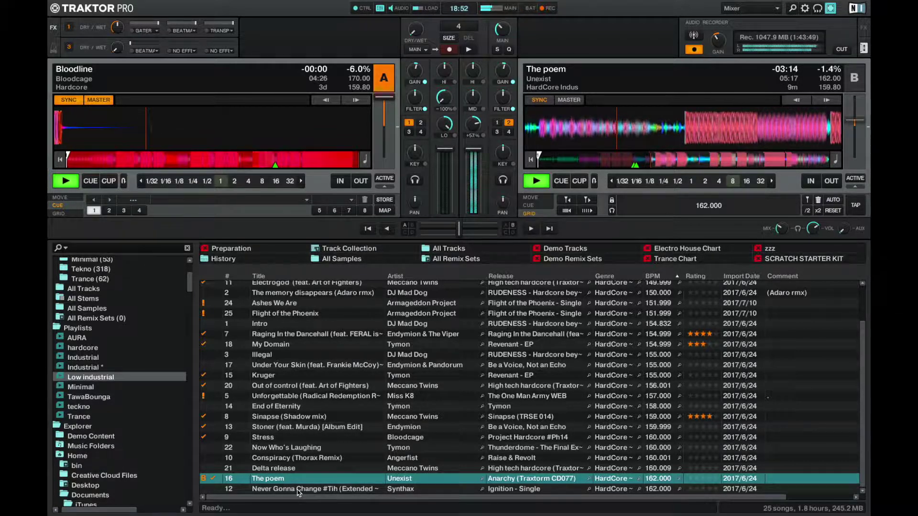
Load "Never Gonna Change #Tih (Extended Mix)" by Synthax into deck A and jump back to an earlier part while monitoring it in headphones
{"action": "left_click", "coordinate": [297, 490]}
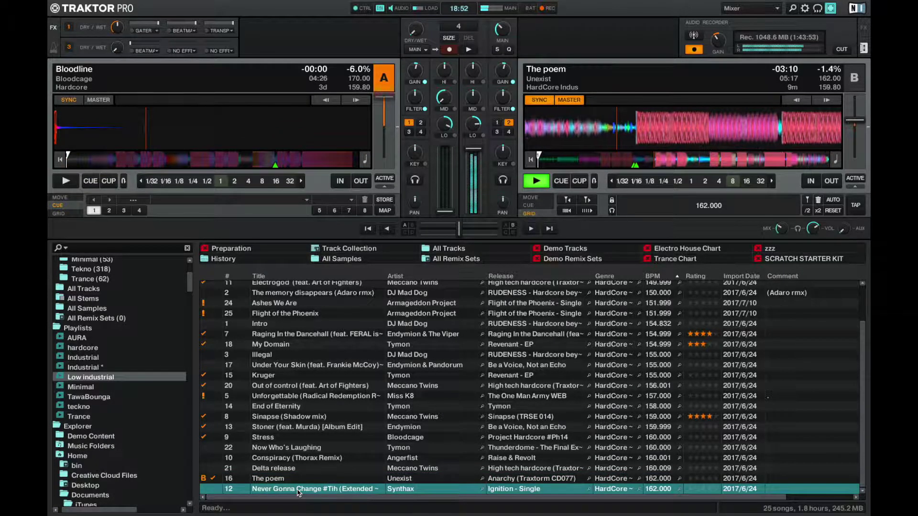
{"action": "key", "text": "ctrl+Left"}
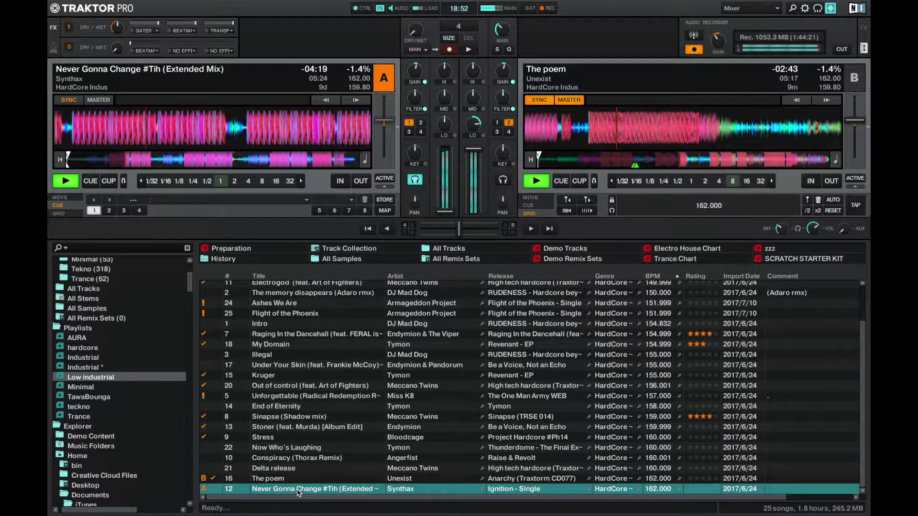
{"action": "key", "text": "Left"}
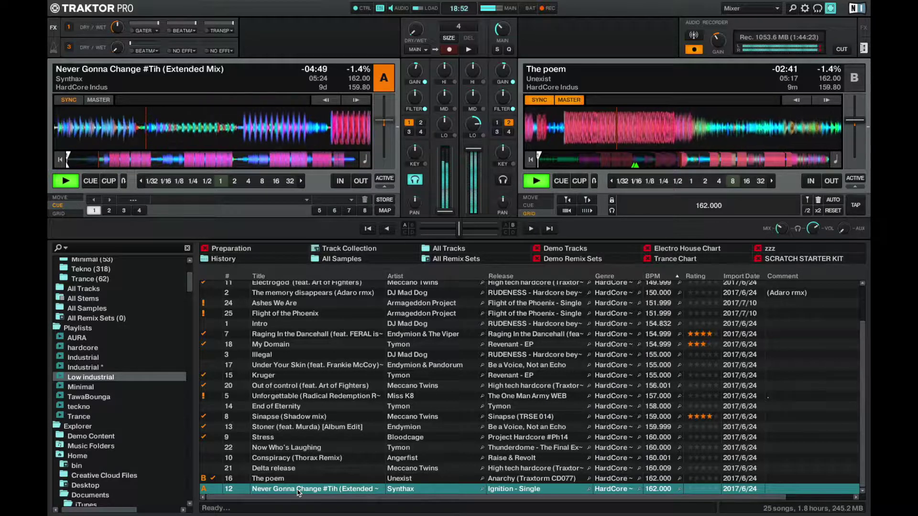
Rewind "Never Gonna Change #Tih" in deck A towards its intro, restart it synced and transition to it from "The poem"
{"action": "key", "text": "Left"}
{"action": "key", "text": "space"}
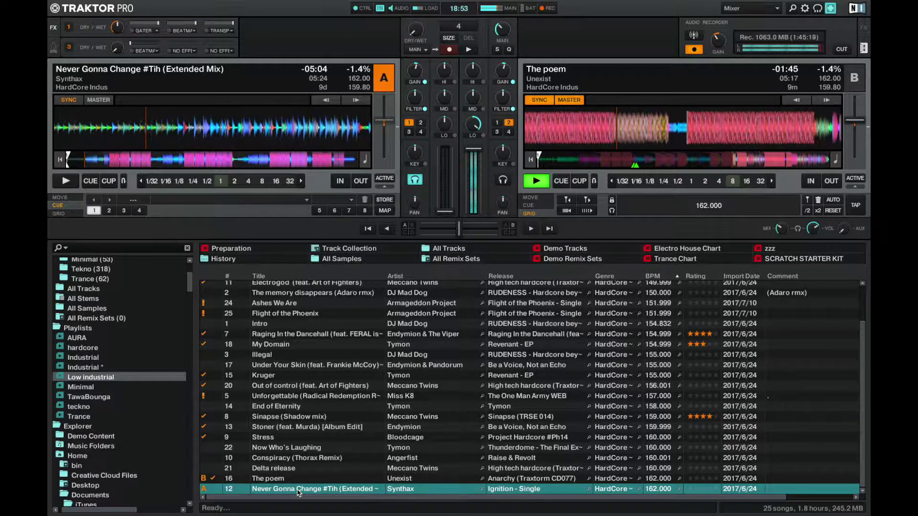
{"action": "key", "text": "a"}
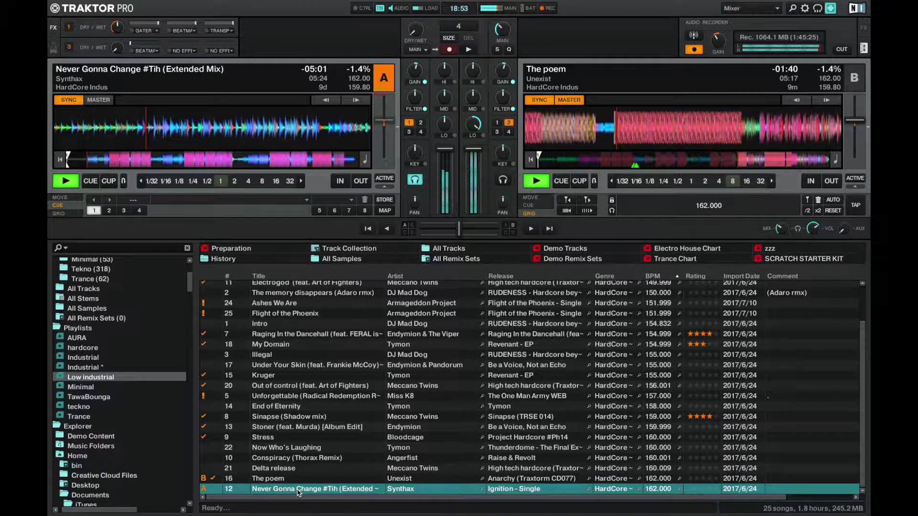
{"action": "key", "text": "h"}
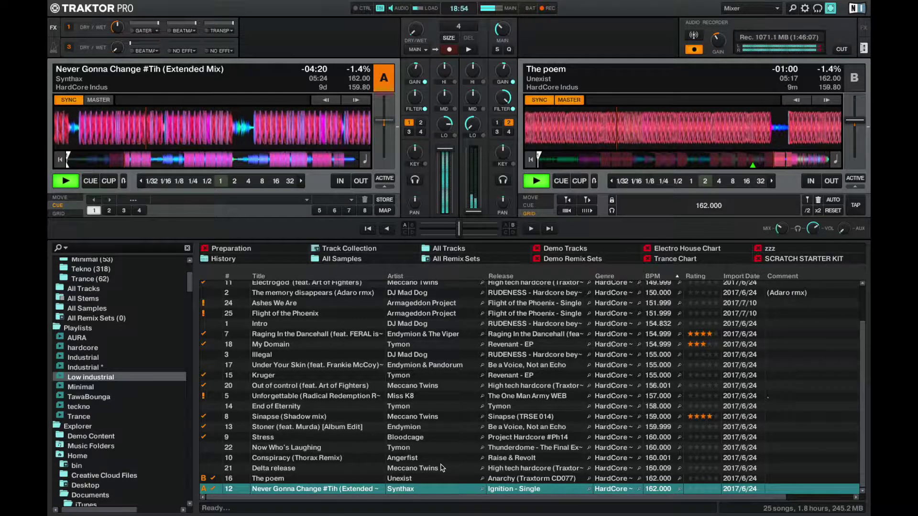
Rate "The poem" four stars and "Never Gonna Change #Tih" three stars in the playlist
{"action": "left_click", "coordinate": [710, 479]}
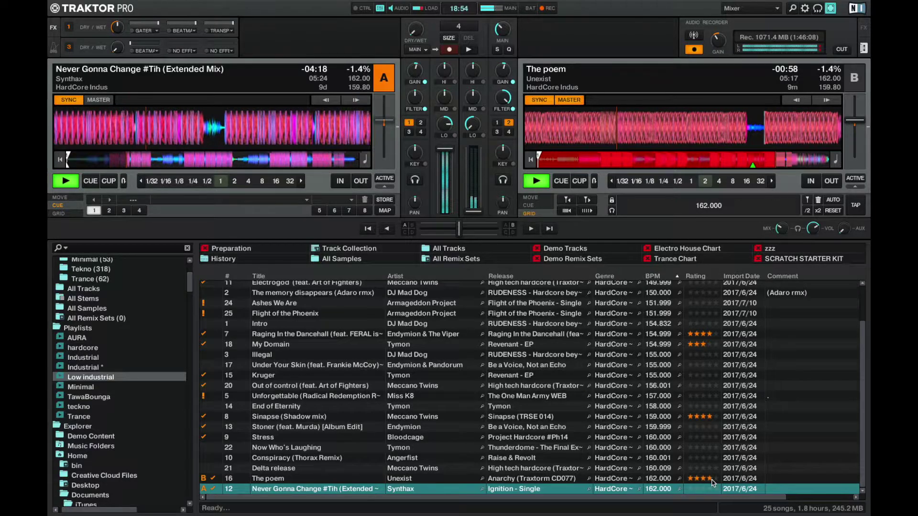
{"action": "left_click", "coordinate": [709, 489]}
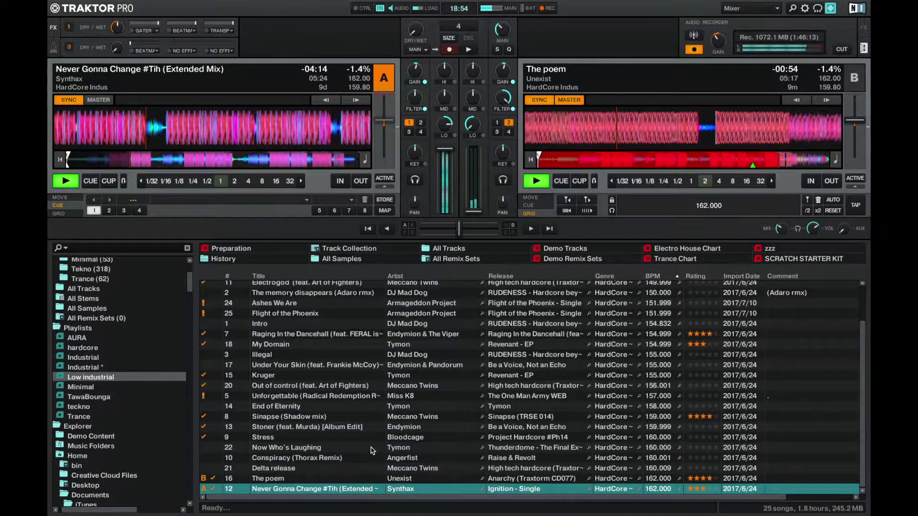
Stop deck B, load "Now Who's Laughing" by Tymon into it and preview it in the headphones, skipping forward
{"action": "left_click", "coordinate": [373, 448]}
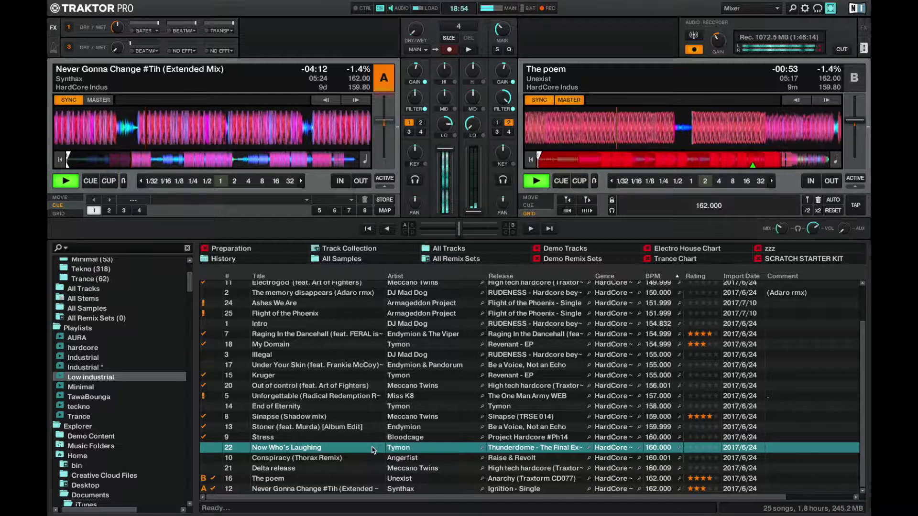
{"action": "key", "text": "ctrl+Right"}
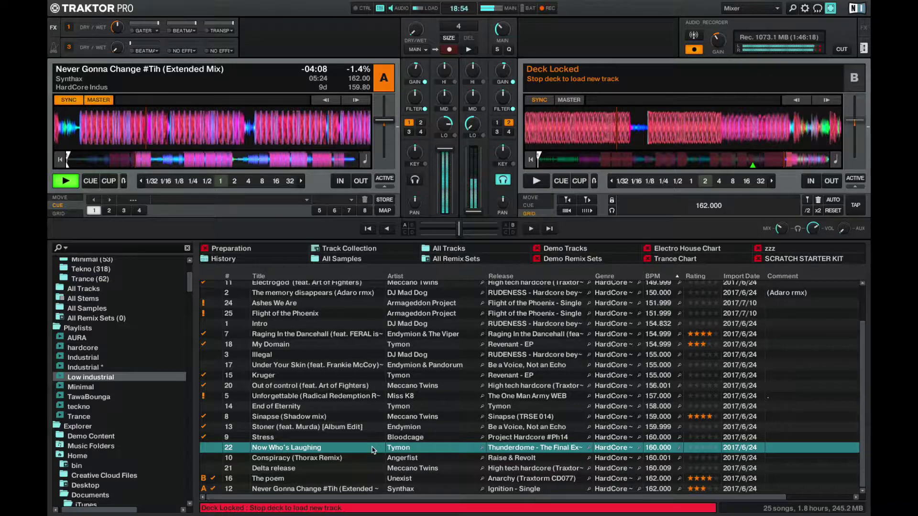
{"action": "key", "text": "ctrl+Right"}
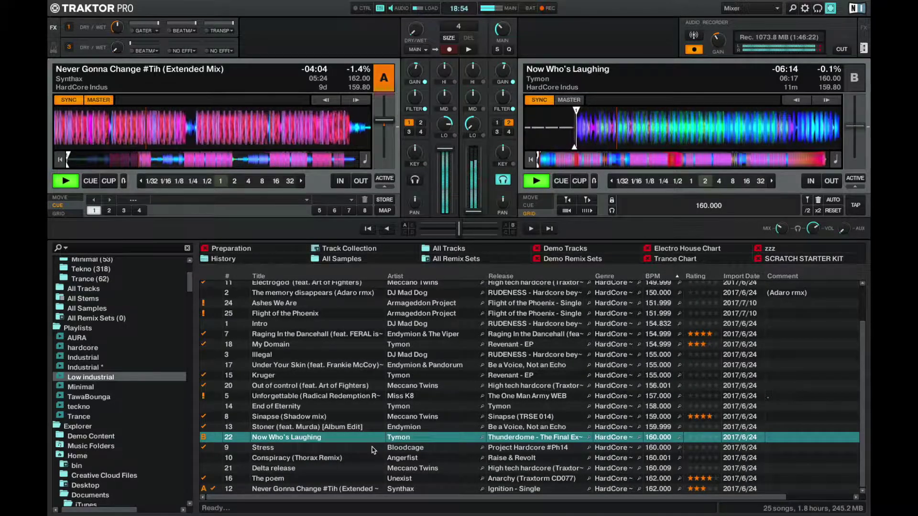
{"action": "key", "text": "Right"}
{"action": "key", "text": "Right"}
{"action": "key", "text": "Right"}
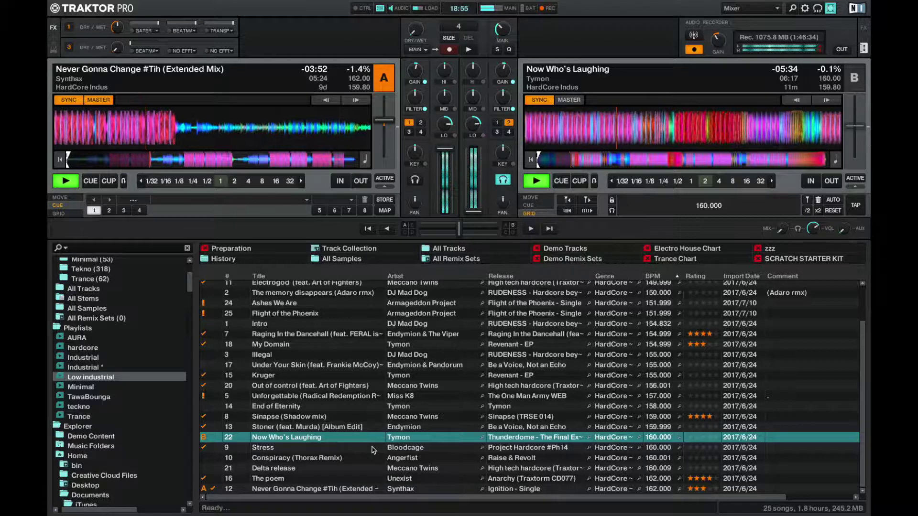
Load "Under Your Skin" by Endymion & Pandorum into deck B, preview it synced in the headphones and jump back to its intro
{"action": "key", "text": "Up"}
{"action": "key", "text": "Up"}
{"action": "key", "text": "Up"}
{"action": "key", "text": "Up"}
{"action": "key", "text": "Up"}
{"action": "key", "text": "Up"}
{"action": "key", "text": "Up"}
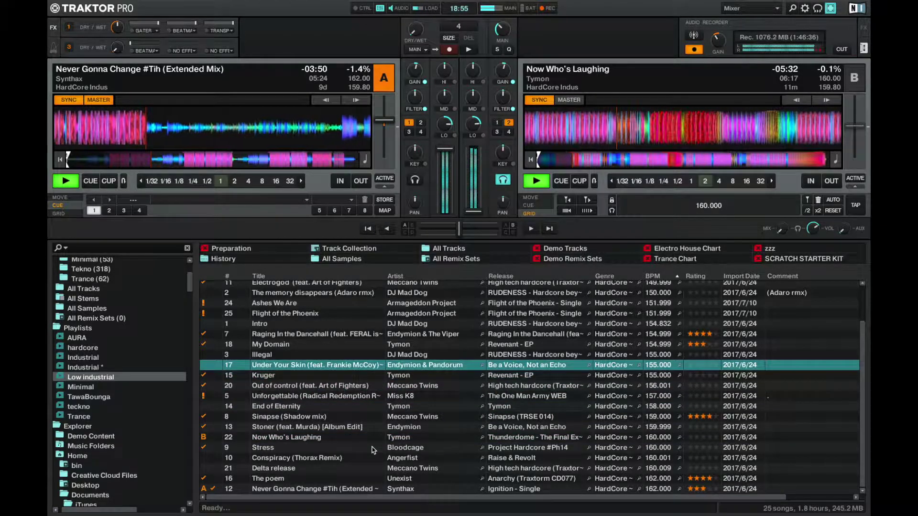
{"action": "key", "text": "ctrl+Right"}
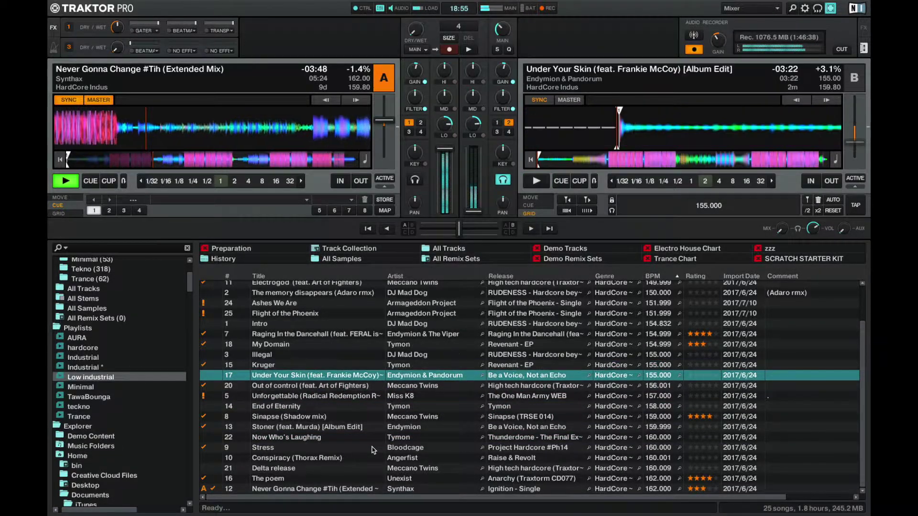
{"action": "key", "text": "space"}
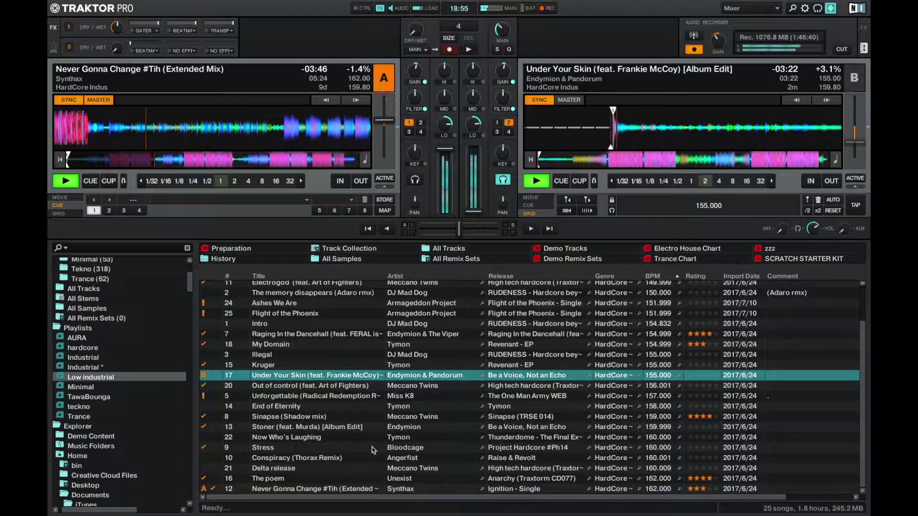
{"action": "key", "text": "Right"}
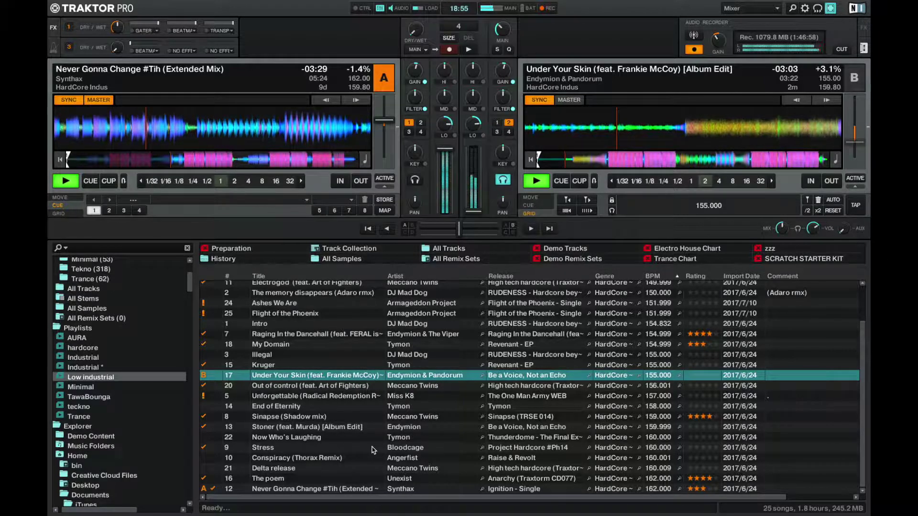
{"action": "key", "text": "Home"}
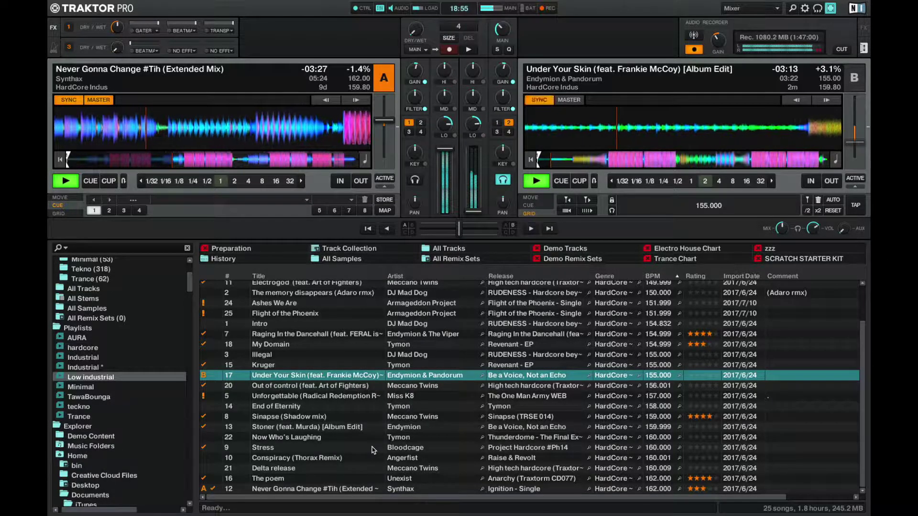
End the headphone preview of "Under Your Skin", hold it in an 8-beat loop, then release it to transition from deck A
{"action": "key", "text": "h"}
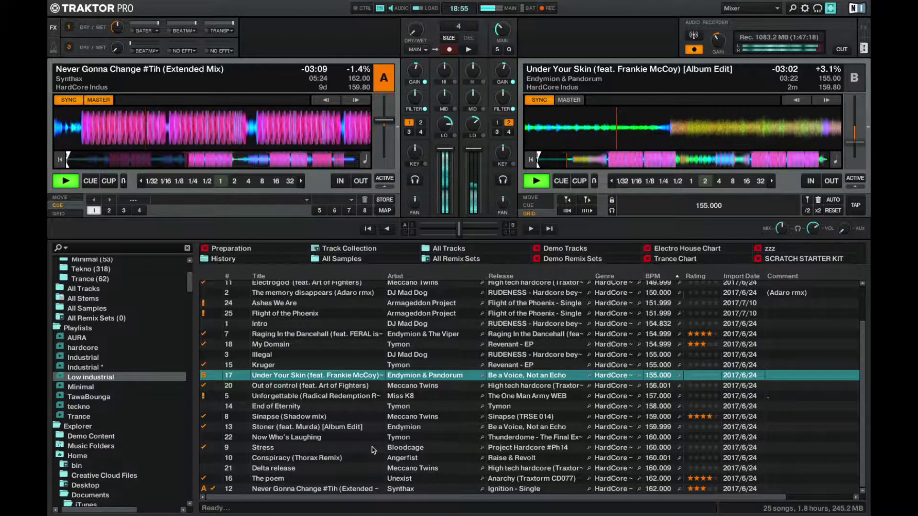
{"action": "key", "text": "8"}
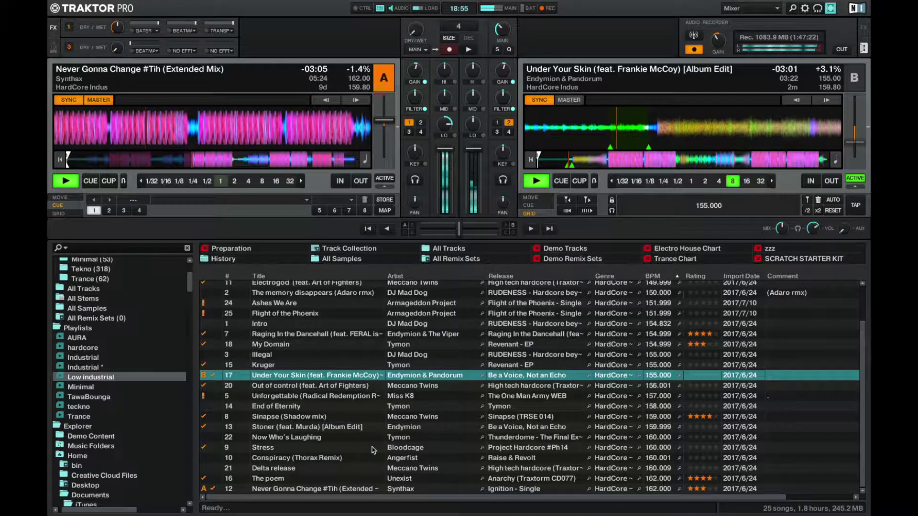
{"action": "key", "text": "h"}
{"action": "key", "text": "h"}
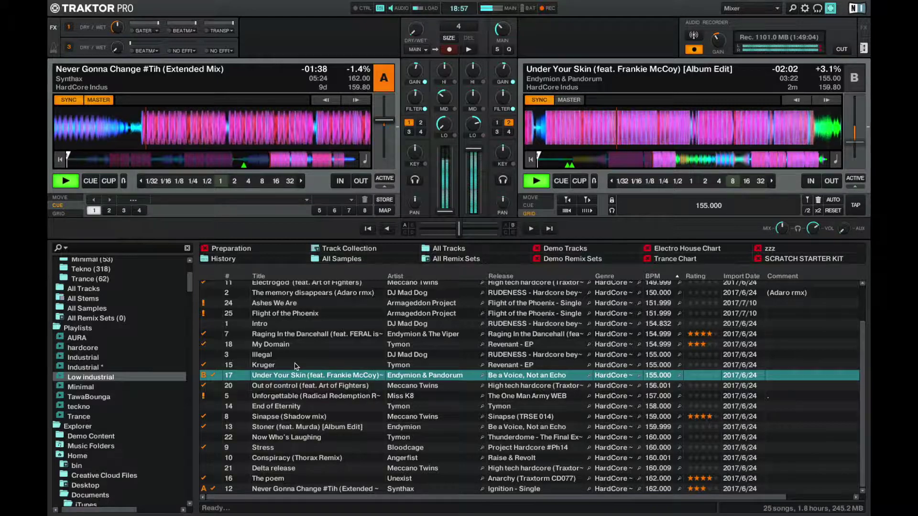
Load "This is Drugs" by Tymon ft Bloodievoice from the Industrial * playlist into deck A
{"action": "left_click", "coordinate": [92, 368]}
{"action": "scroll", "coordinate": [616, 354], "scroll_direction": "down", "scroll_amount": 15}
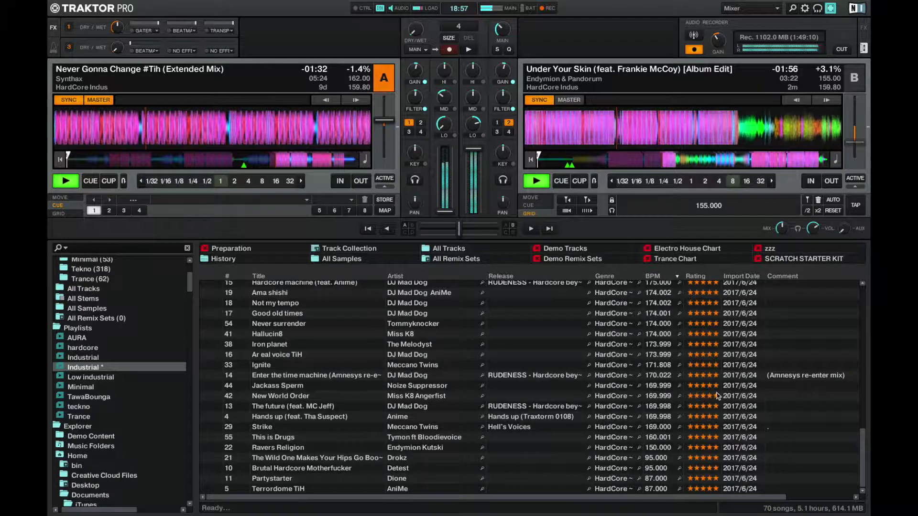
{"action": "left_click", "coordinate": [320, 438]}
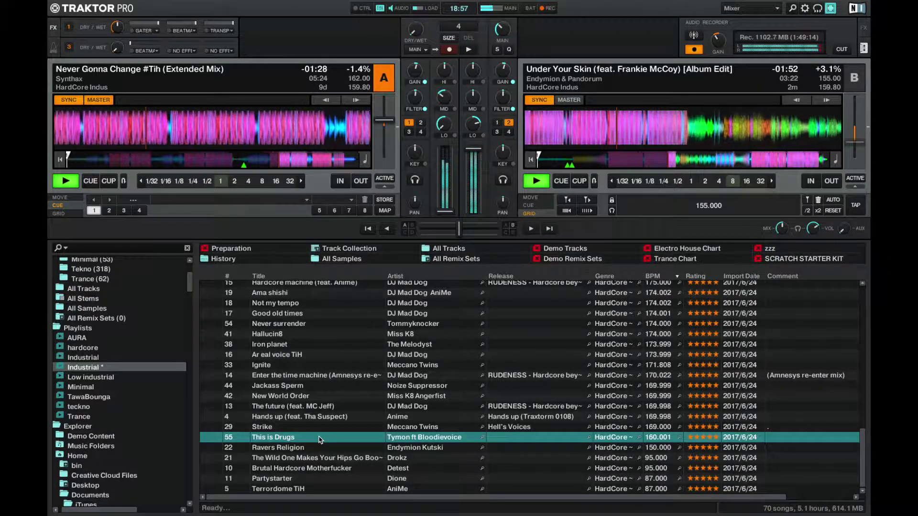
{"action": "double_click", "coordinate": [319, 438]}
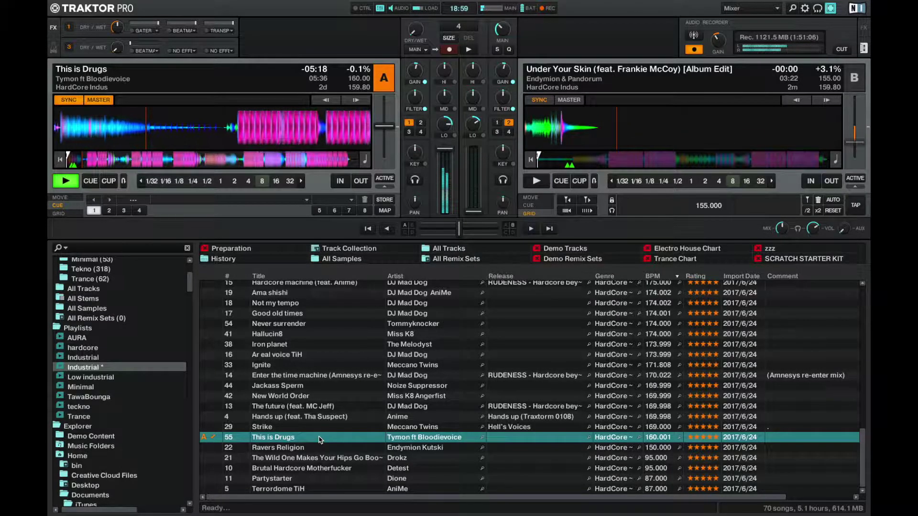
Load "Ravers Religion" by Endymion Kutski into deck B and raise the master tempo to 160.40 BPM
{"action": "key", "text": "Down"}
{"action": "key", "text": "ctrl+Right"}
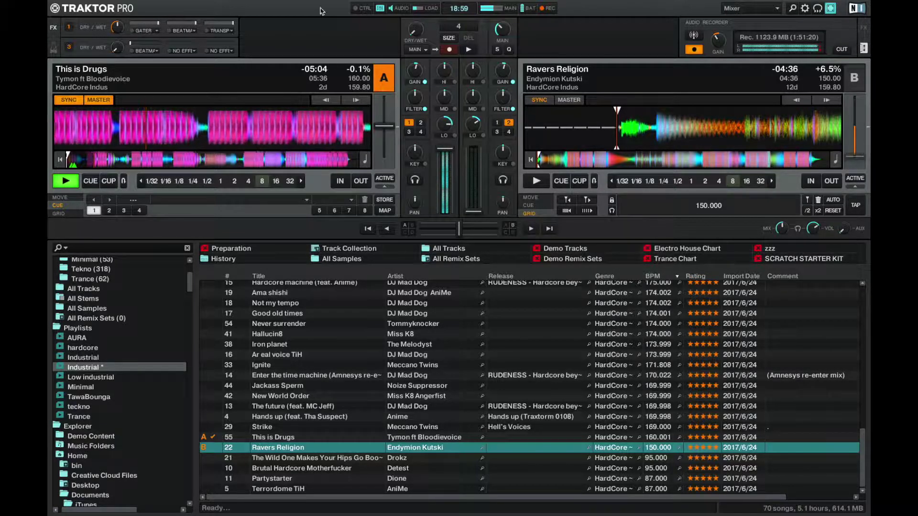
{"action": "left_click", "coordinate": [390, 165]}
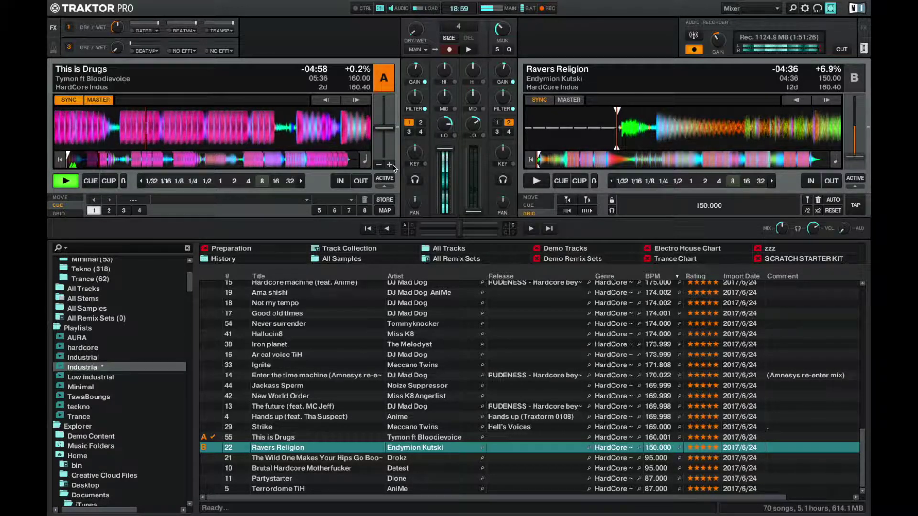
Replace the deck B track with "Strike" by Meccano Twins, start it synced and preview it in the headphones
{"action": "key", "text": "Up"}
{"action": "key", "text": "Up"}
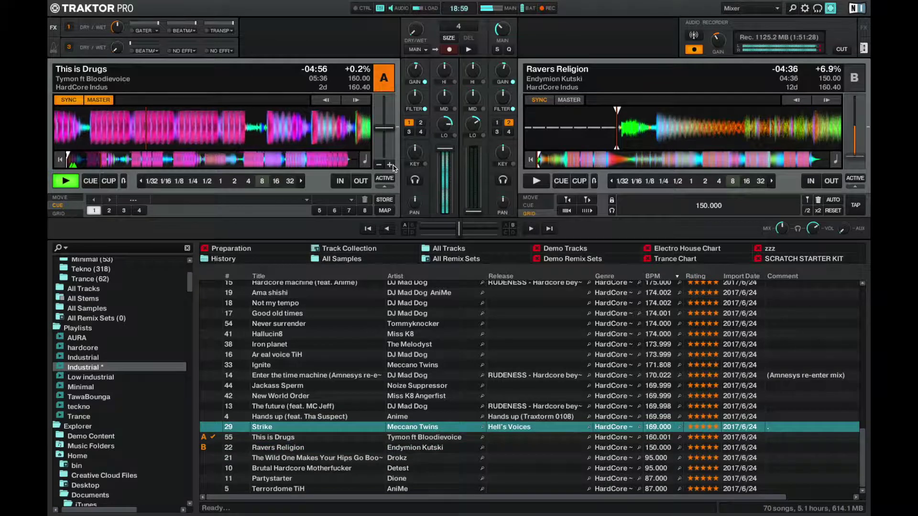
{"action": "key", "text": "ctrl+Right"}
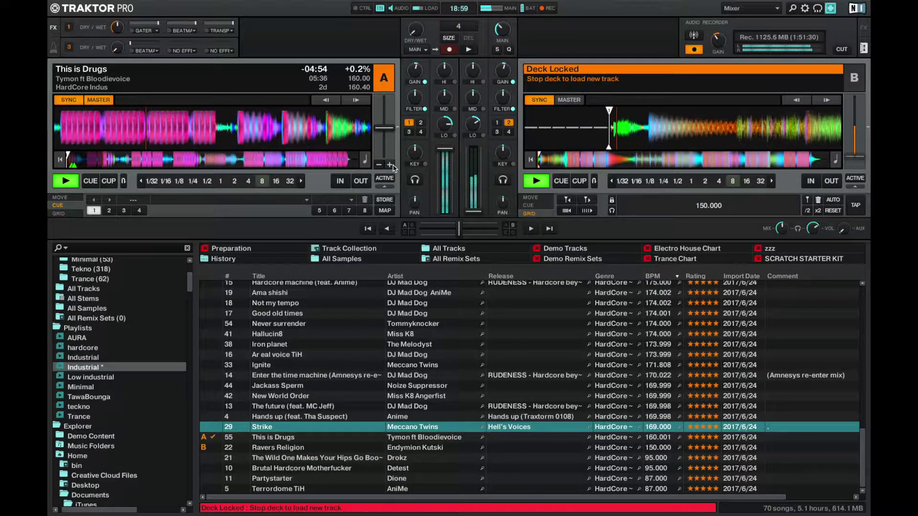
{"action": "key", "text": "space"}
{"action": "key", "text": "ctrl+Right"}
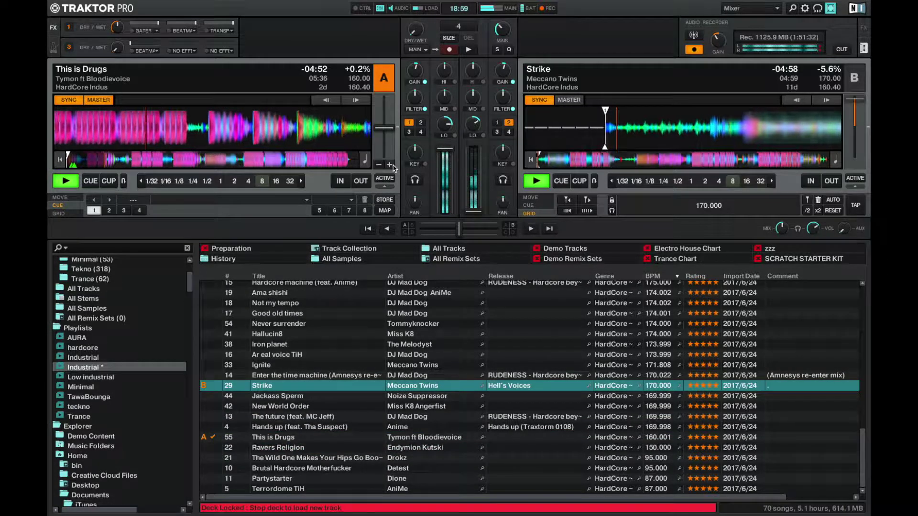
{"action": "key", "text": "p"}
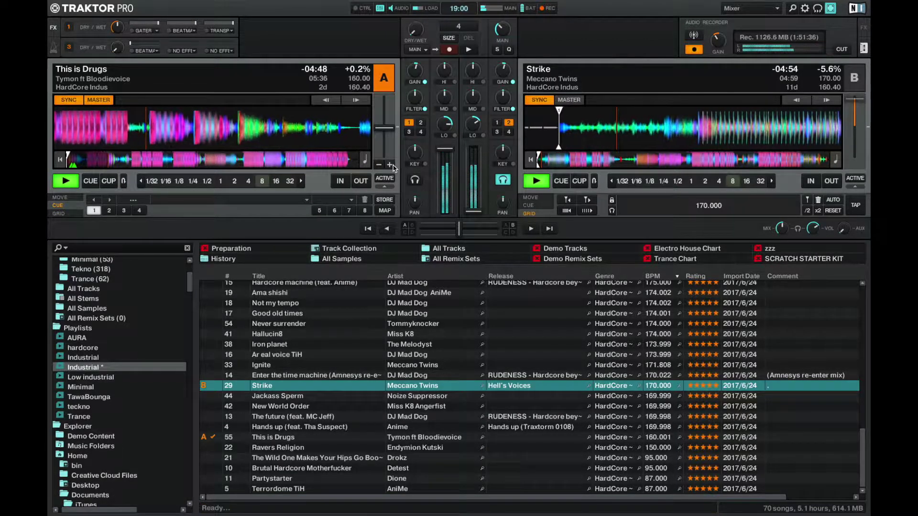
{"action": "key", "text": "Right"}
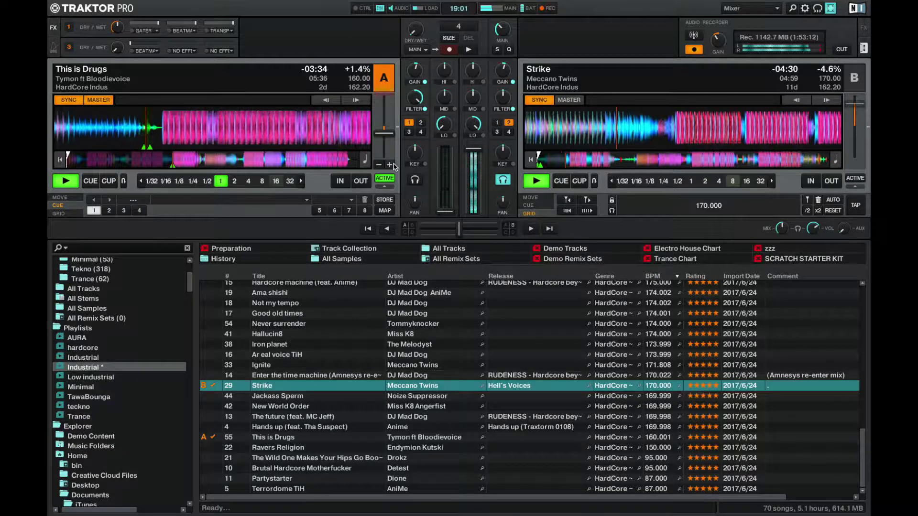
Raise the master tempo in stages to 164.00 BPM while browsing the Industrial * playlist for the next track
{"action": "left_click", "coordinate": [393, 164]}
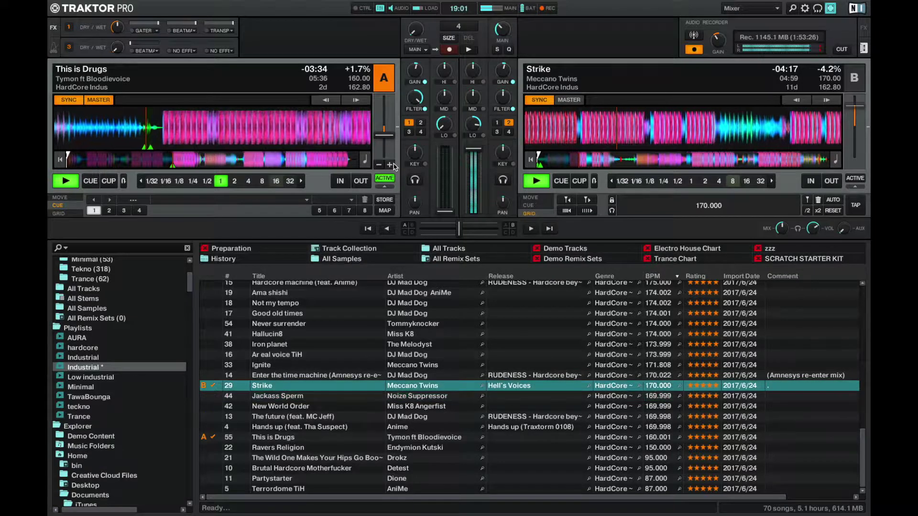
{"action": "key", "text": "Up"}
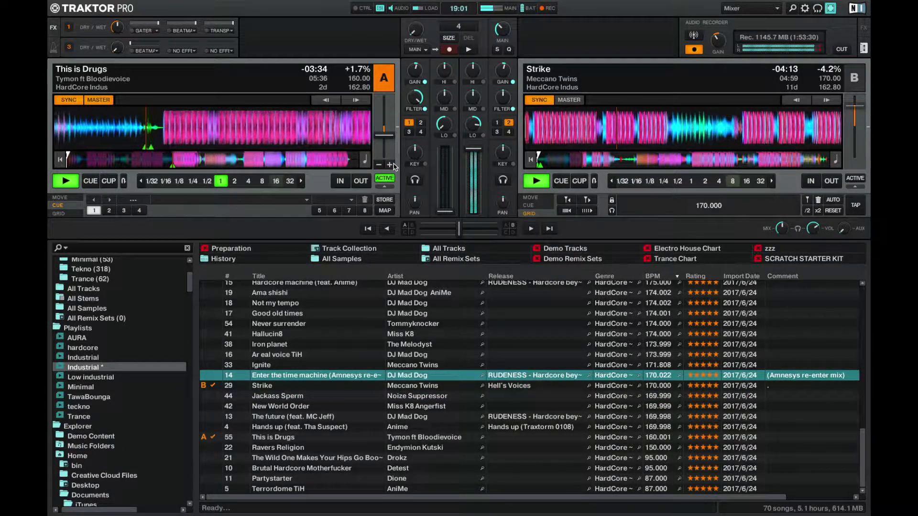
{"action": "key", "text": "Down"}
{"action": "key", "text": "Down"}
{"action": "key", "text": "Down"}
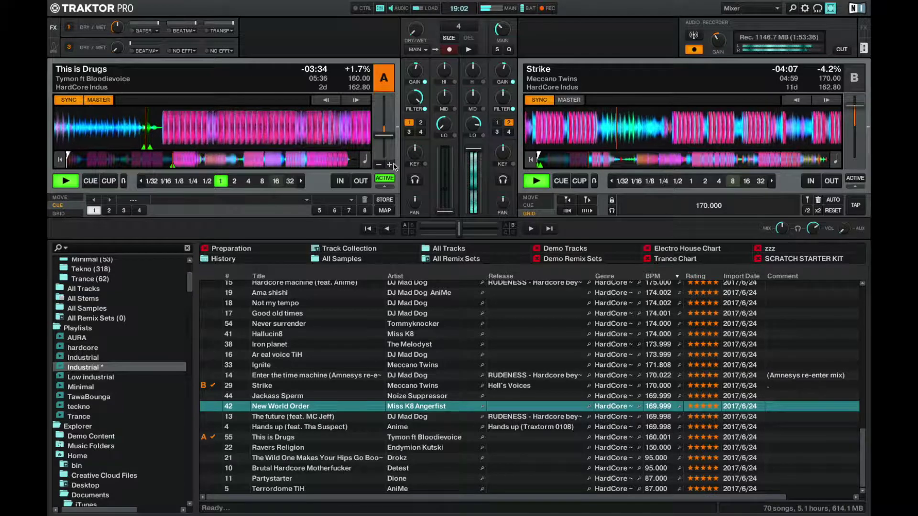
{"action": "left_click", "coordinate": [391, 164]}
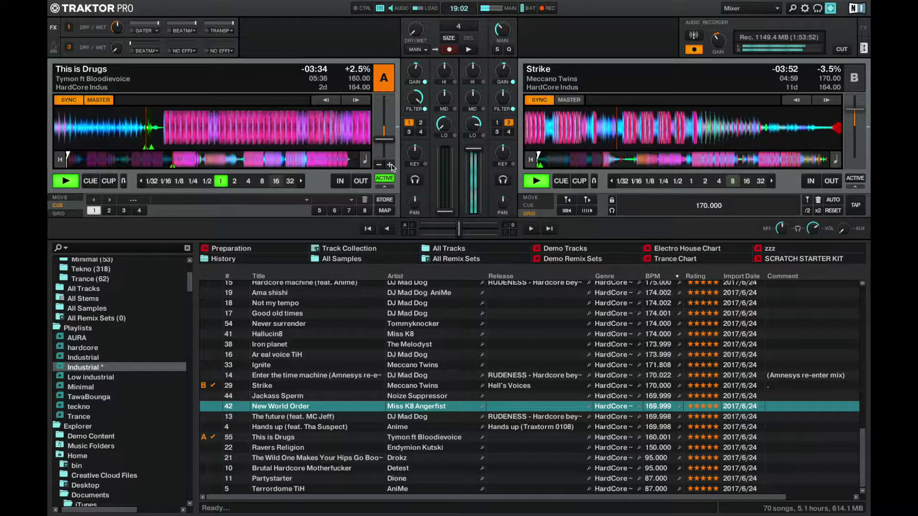
Stop "This is Drugs", load "New World Order" by Miss K8 Angerfist into deck A and raise the master tempo to 164.64 BPM
{"action": "key", "text": "Up"}
{"action": "key", "text": "Up"}
{"action": "key", "text": "Up"}
{"action": "key", "text": "Up"}
{"action": "key", "text": "Up"}
{"action": "key", "text": "Up"}
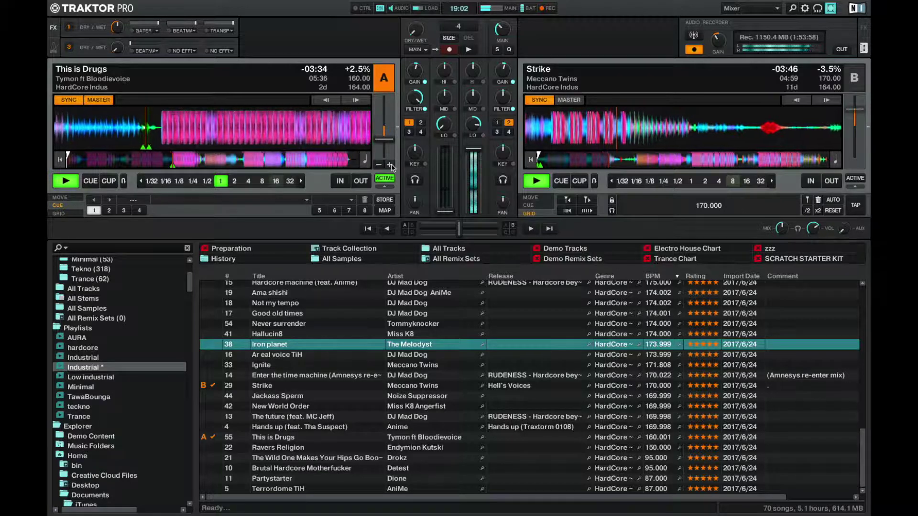
{"action": "key", "text": "Down"}
{"action": "key", "text": "Down"}
{"action": "key", "text": "Down"}
{"action": "key", "text": "Down"}
{"action": "key", "text": "Down"}
{"action": "key", "text": "Down"}
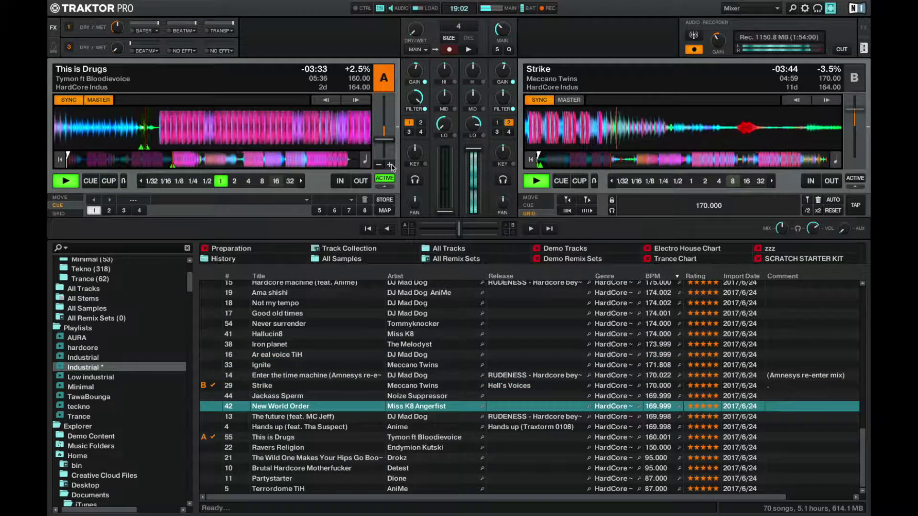
{"action": "key", "text": "a"}
{"action": "key", "text": "super+Left"}
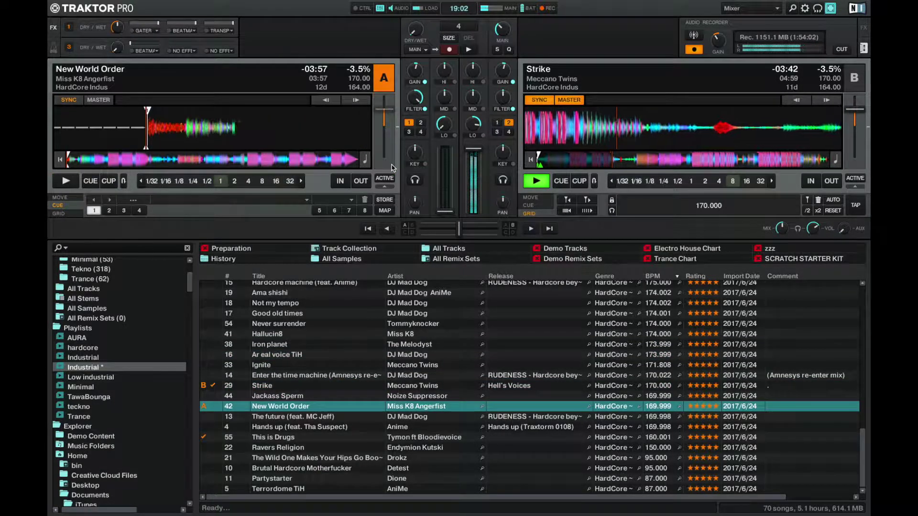
{"action": "left_click", "coordinate": [860, 164]}
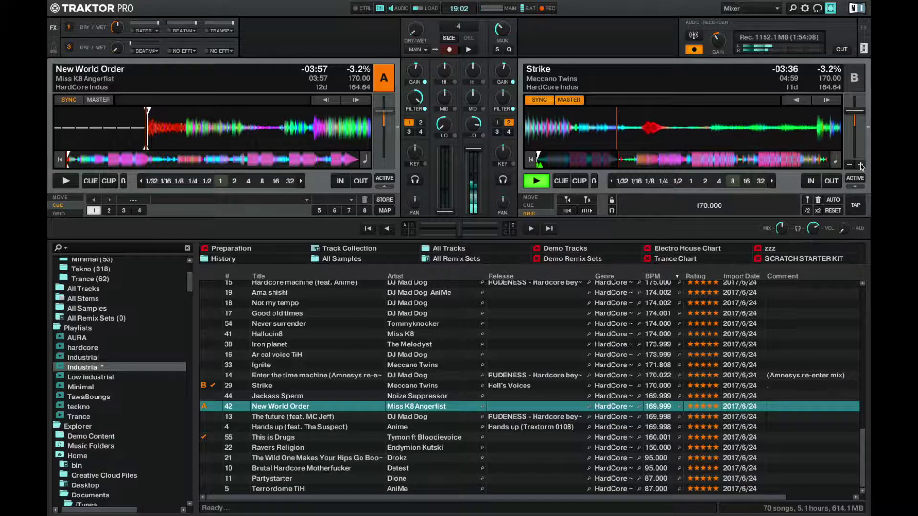
Raise the master tempo in two stages to 165.91 BPM
{"action": "left_click", "coordinate": [860, 165]}
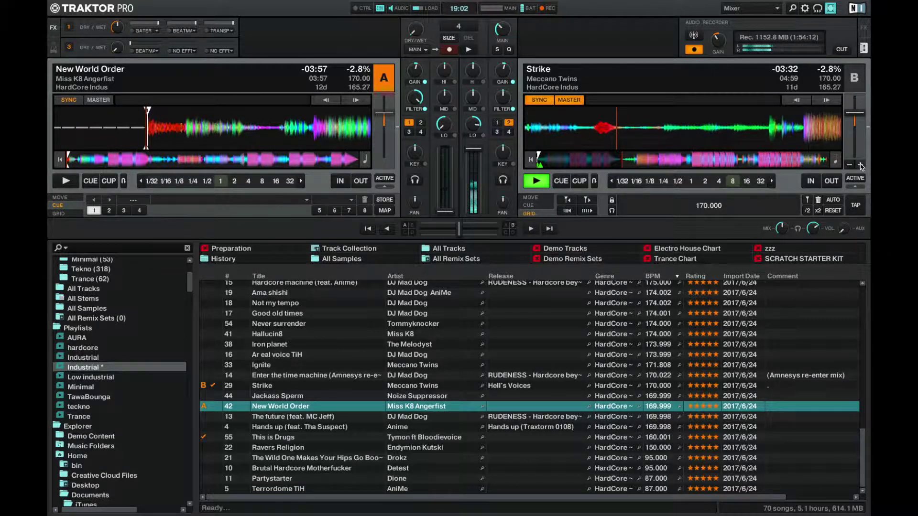
{"action": "left_click", "coordinate": [860, 165]}
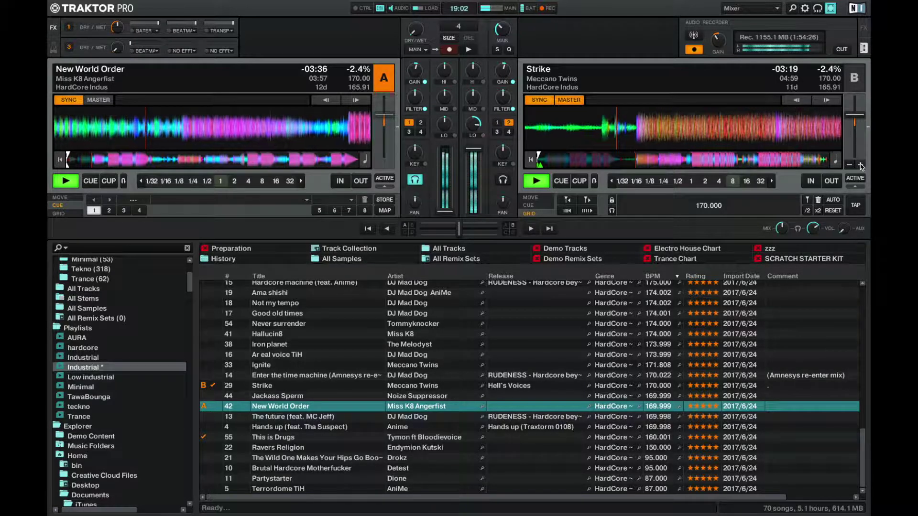
Load "Jackass Sperm" by Noize Suppressor into deck A, preview it in the headphones against "Strike" and stop it
{"action": "key", "text": "Down"}
{"action": "key", "text": "Up"}
{"action": "key", "text": "Up"}
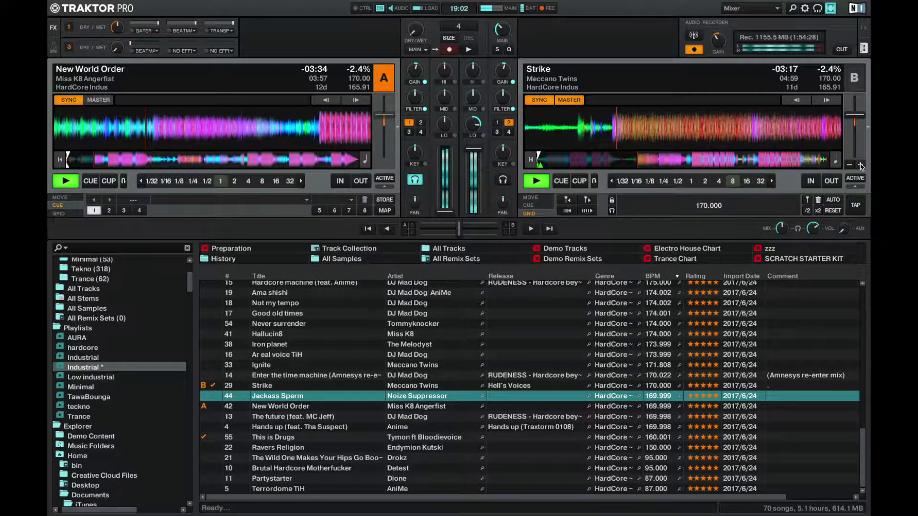
{"action": "key", "text": "ctrl+Left"}
{"action": "key", "text": "space"}
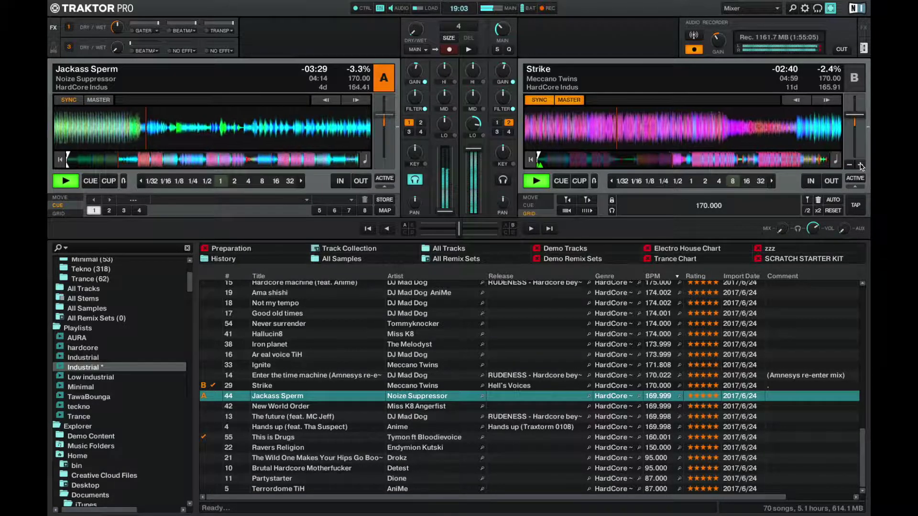
{"action": "key", "text": "space"}
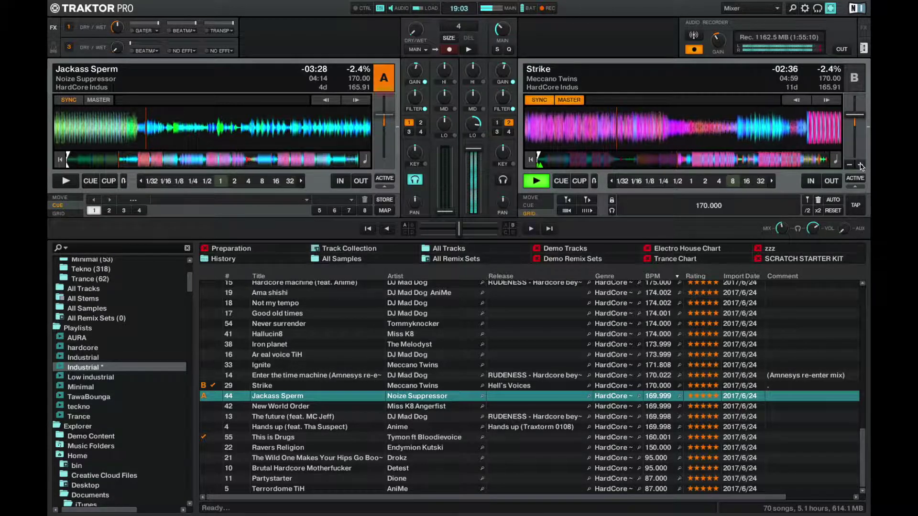
Switch the track list from the Industrial * playlist to the Industrial playlist
{"action": "key", "text": "Home"}
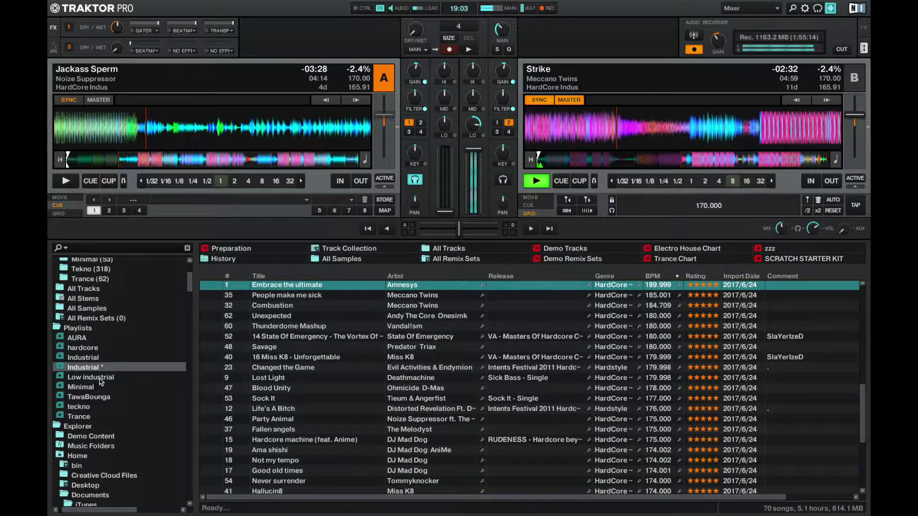
{"action": "scroll", "coordinate": [100, 381], "scroll_direction": "down", "scroll_amount": 10}
{"action": "scroll", "coordinate": [100, 378], "scroll_direction": "up", "scroll_amount": 8}
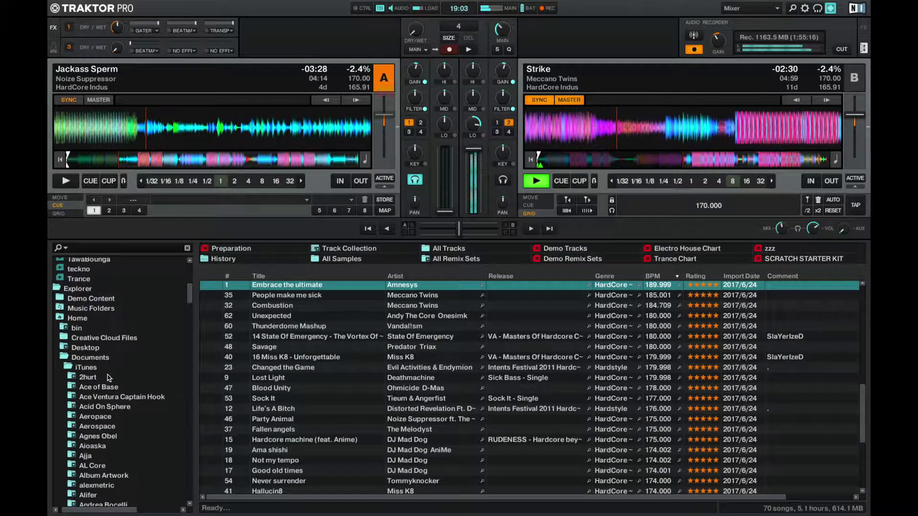
{"action": "scroll", "coordinate": [96, 314], "scroll_direction": "up", "scroll_amount": 3}
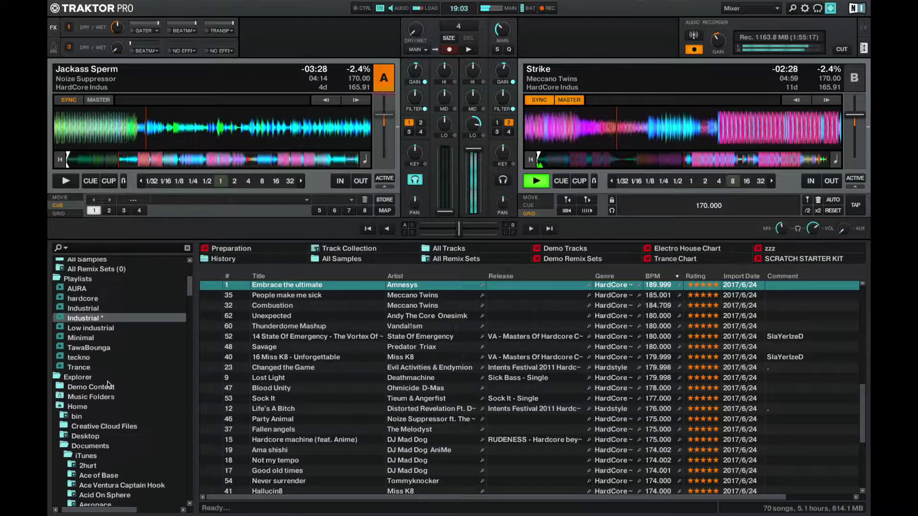
{"action": "left_click", "coordinate": [88, 310]}
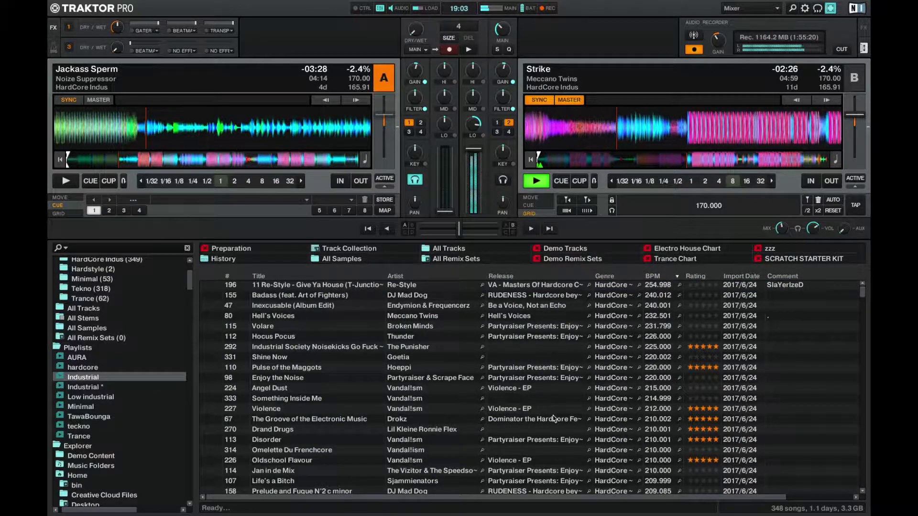
Load "R.A.W." by Unexist & Meccano Twins from the 174 BPM tracks into deck A, start it and mix it in over "Strike"
{"action": "scroll", "coordinate": [636, 343], "scroll_direction": "down", "scroll_amount": 15}
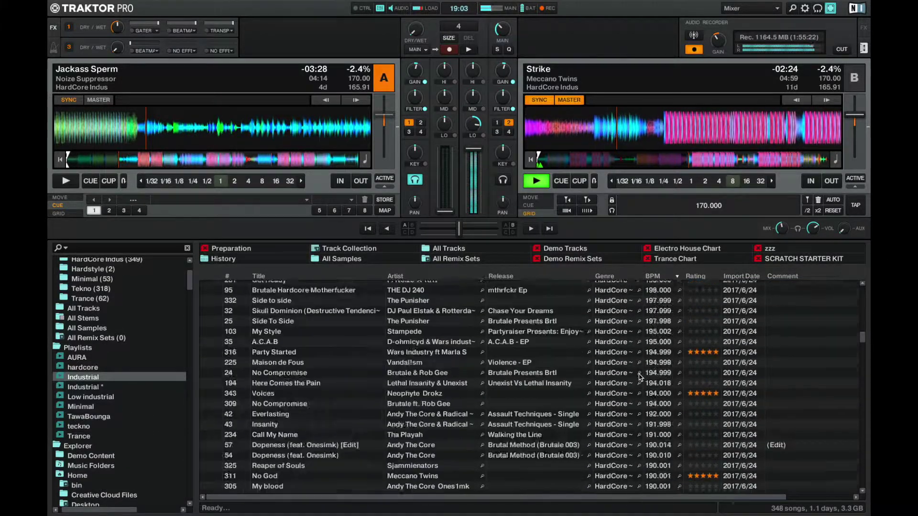
{"action": "scroll", "coordinate": [641, 377], "scroll_direction": "down", "scroll_amount": 15}
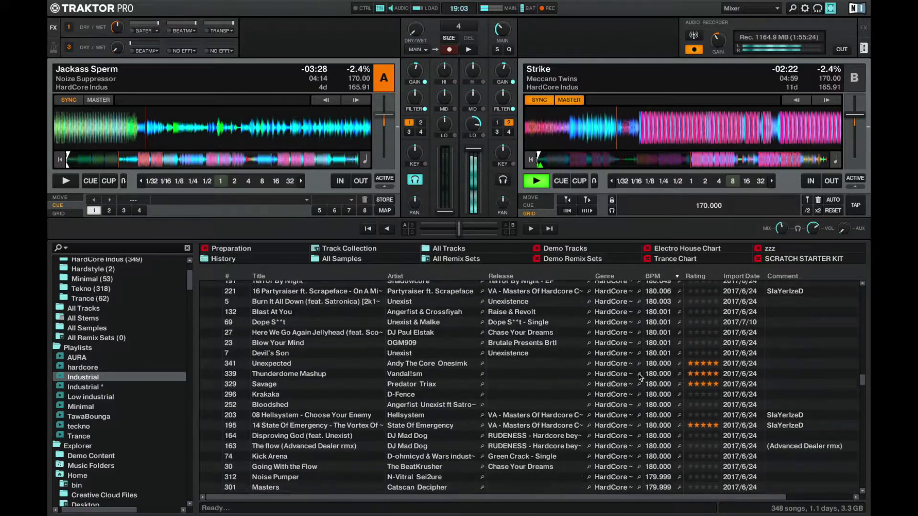
{"action": "scroll", "coordinate": [639, 377], "scroll_direction": "down", "scroll_amount": 10}
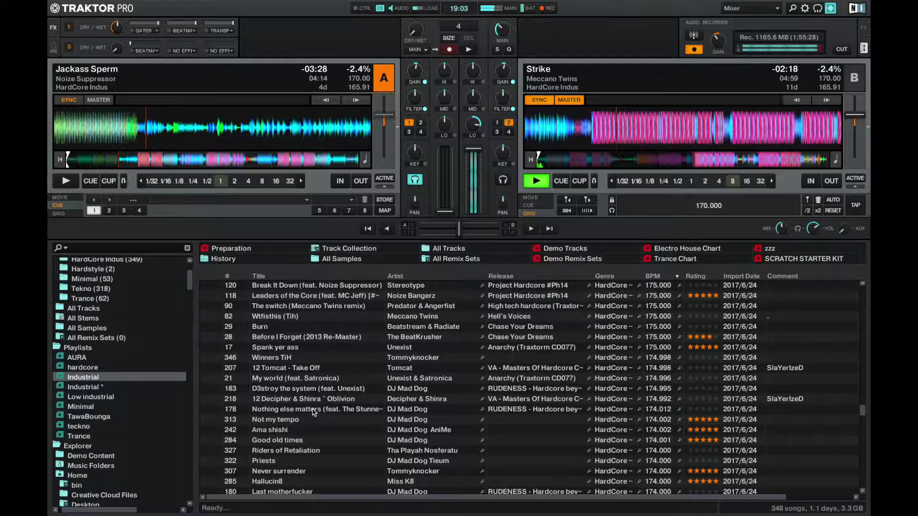
{"action": "scroll", "coordinate": [323, 413], "scroll_direction": "down", "scroll_amount": 3}
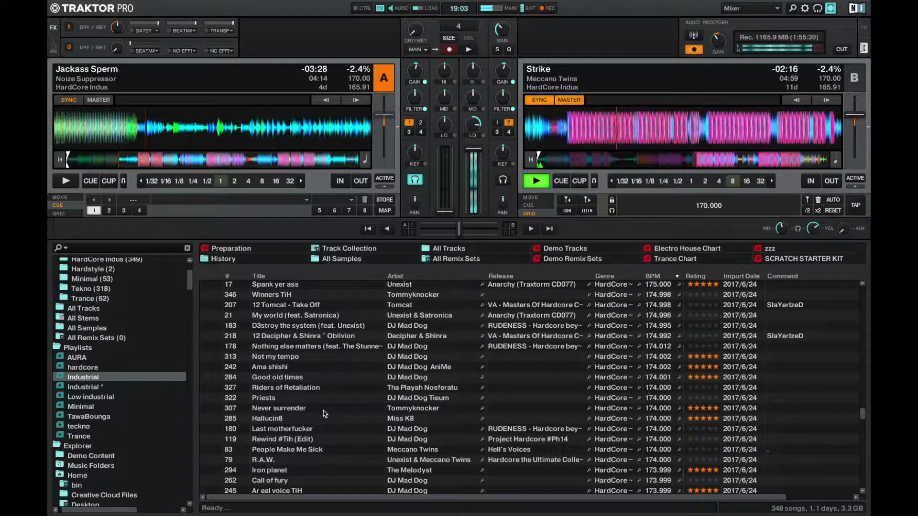
{"action": "scroll", "coordinate": [323, 413], "scroll_direction": "down", "scroll_amount": 3}
{"action": "left_click", "coordinate": [288, 366]}
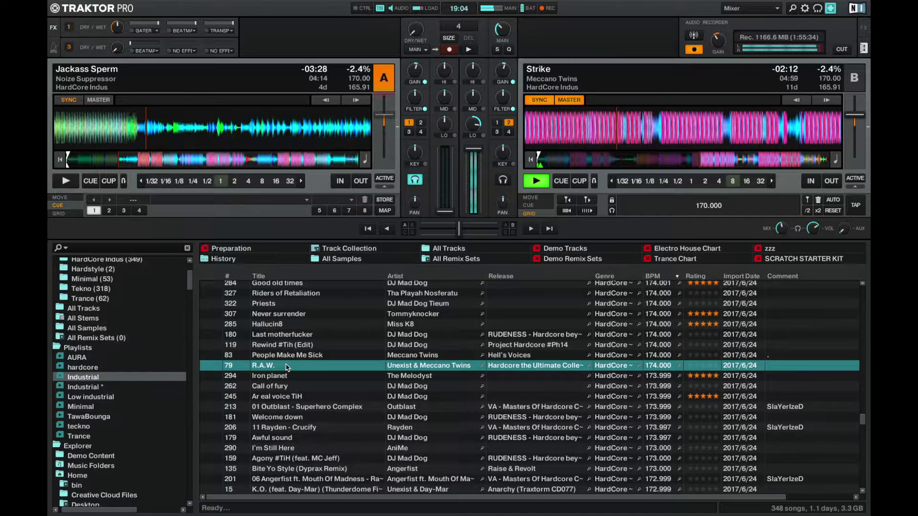
{"action": "key", "text": "ctrl+Left"}
{"action": "key", "text": "space"}
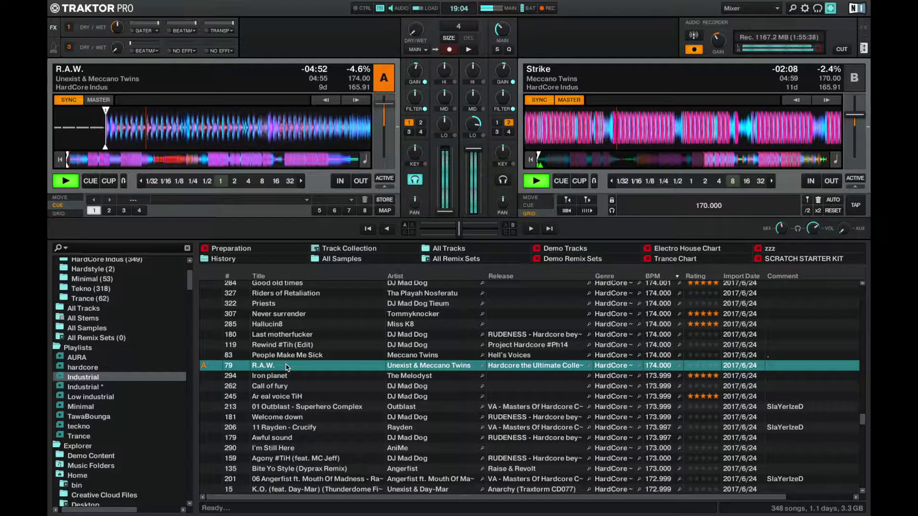
{"action": "key", "text": "Right"}
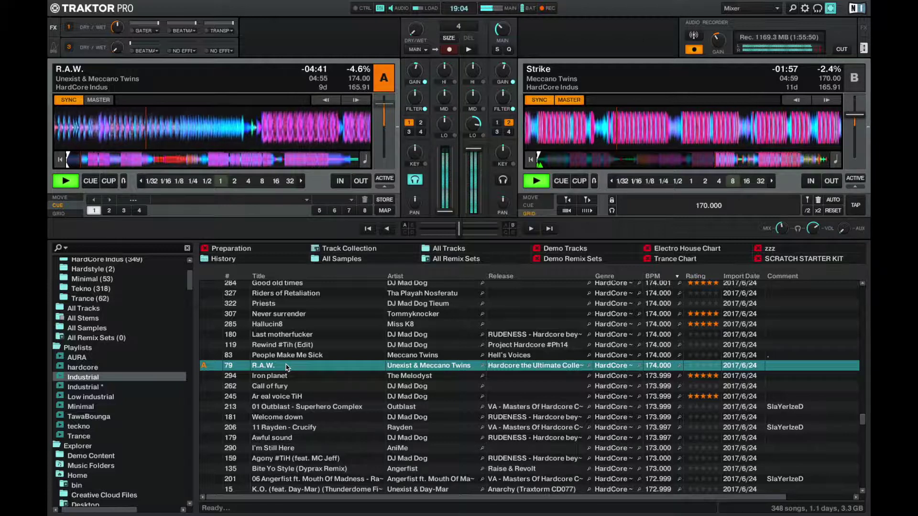
{"action": "key", "text": "4"}
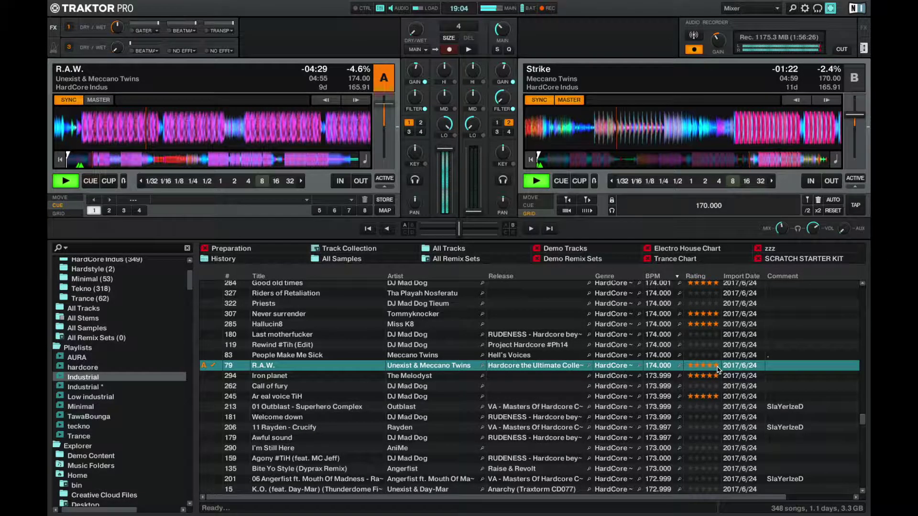
Stop "Strike", load "People Make Me Sick" by Meccano Twins into deck B and start it synced
{"action": "left_click", "coordinate": [405, 356]}
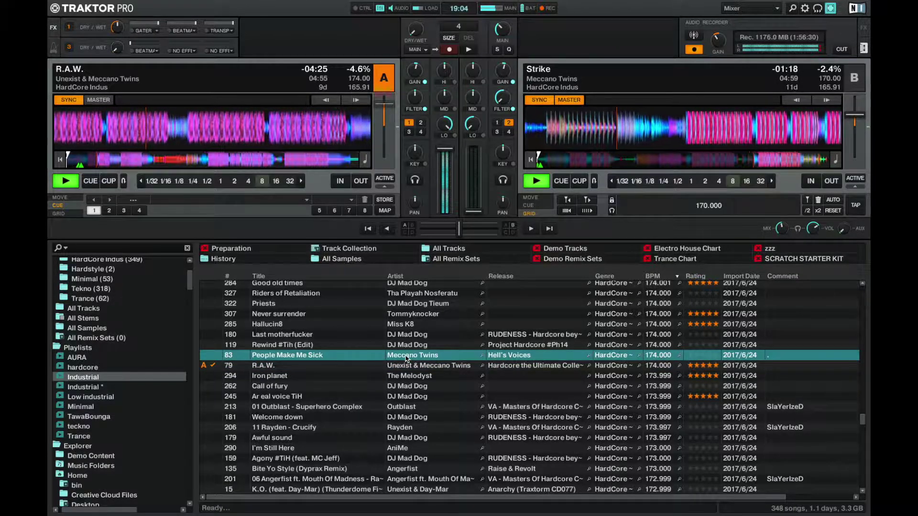
{"action": "key", "text": "ctrl+Right"}
{"action": "key", "text": "l"}
{"action": "key", "text": "ctrl+Right"}
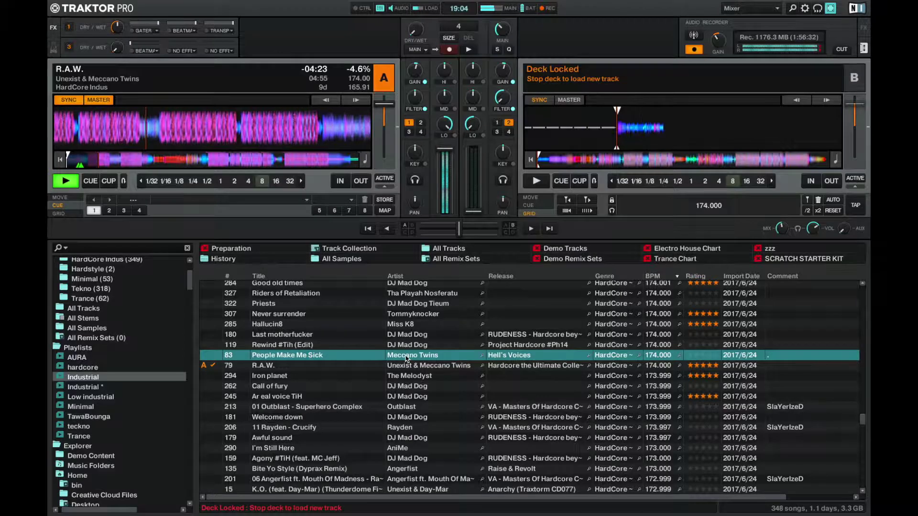
{"action": "key", "text": "l"}
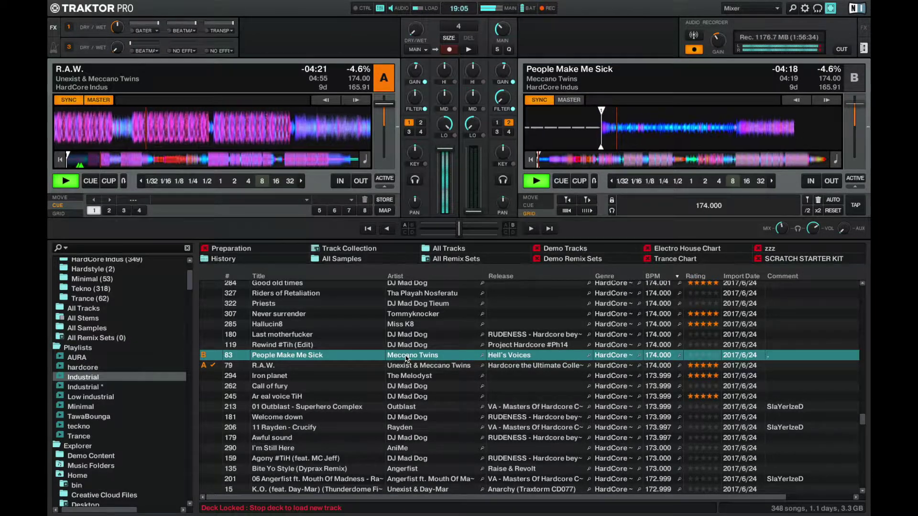
{"action": "key", "text": "ctrl+Right"}
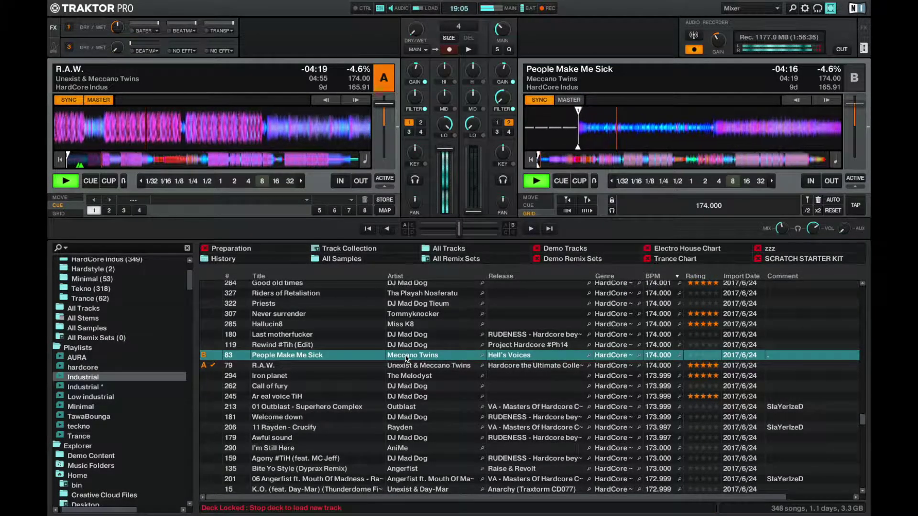
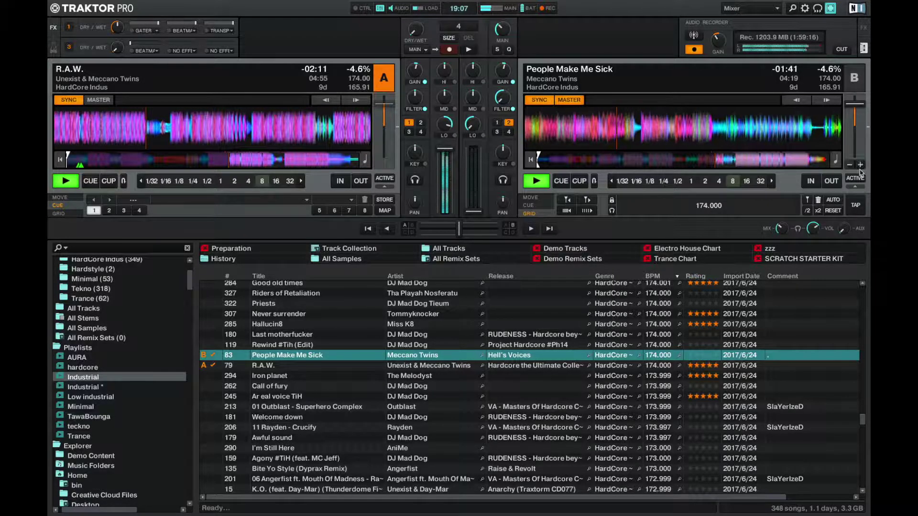
Raise the synced tempo of both decks to 167.22 BPM (-3.9%) using deck B's tempo control
{"action": "left_click", "coordinate": [860, 166]}
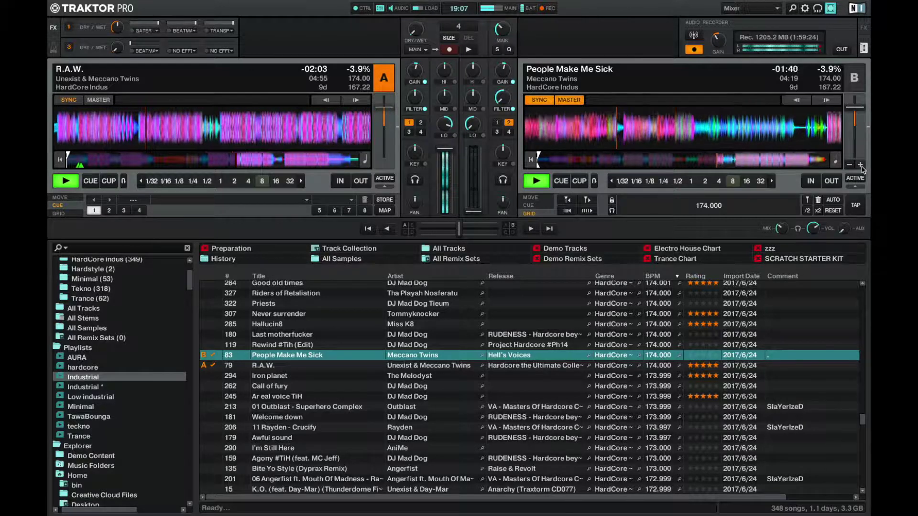
{"action": "left_click", "coordinate": [860, 165]}
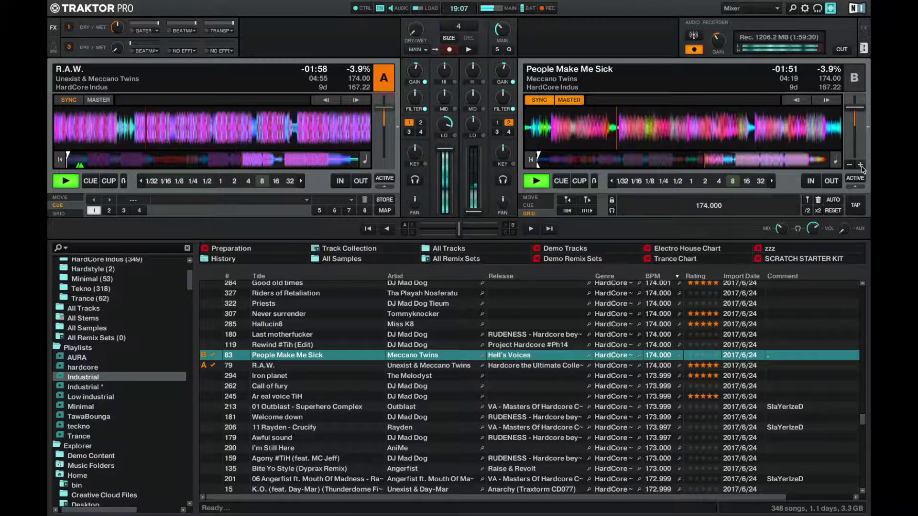
{"action": "left_click", "coordinate": [861, 165]}
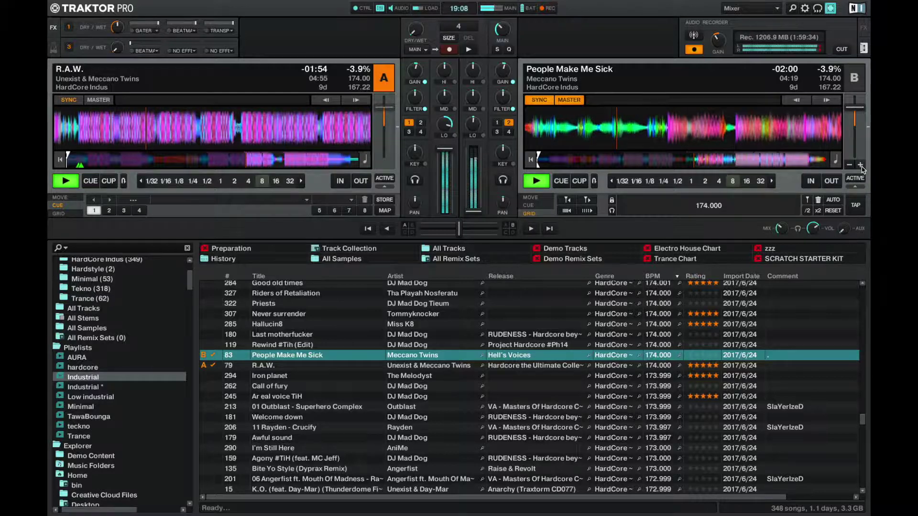
{"action": "left_click", "coordinate": [861, 165]}
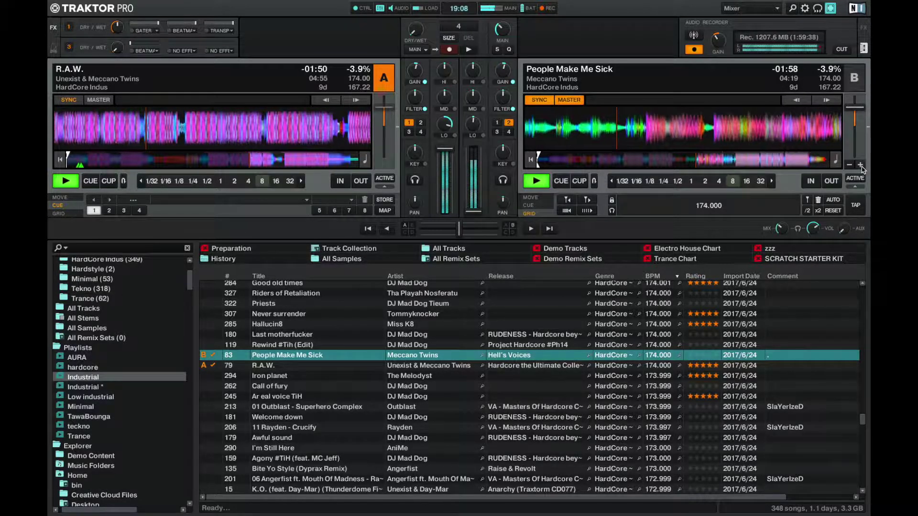
{"action": "left_click", "coordinate": [861, 166]}
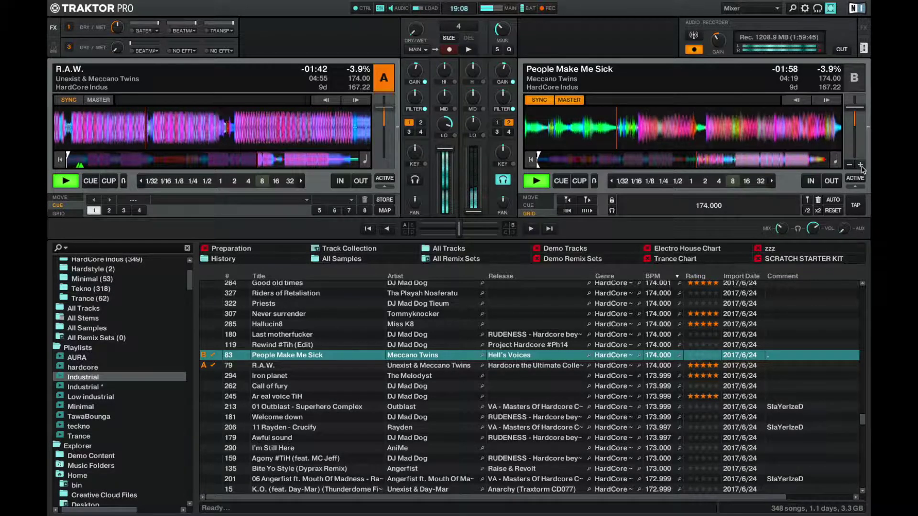
Restart "People Make Me Sick" on deck B in time with "R.A.W.", mix it in and switch off its headphone cue
{"action": "key", "text": "space"}
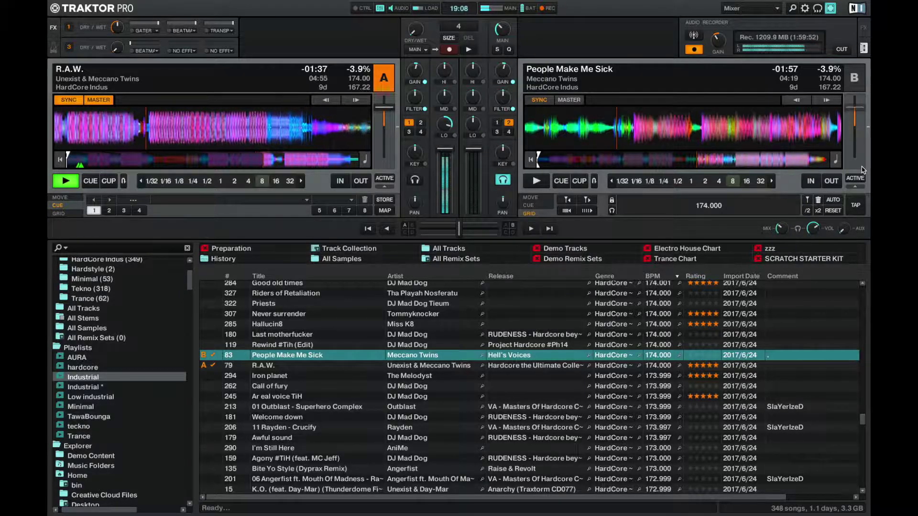
{"action": "key", "text": "space"}
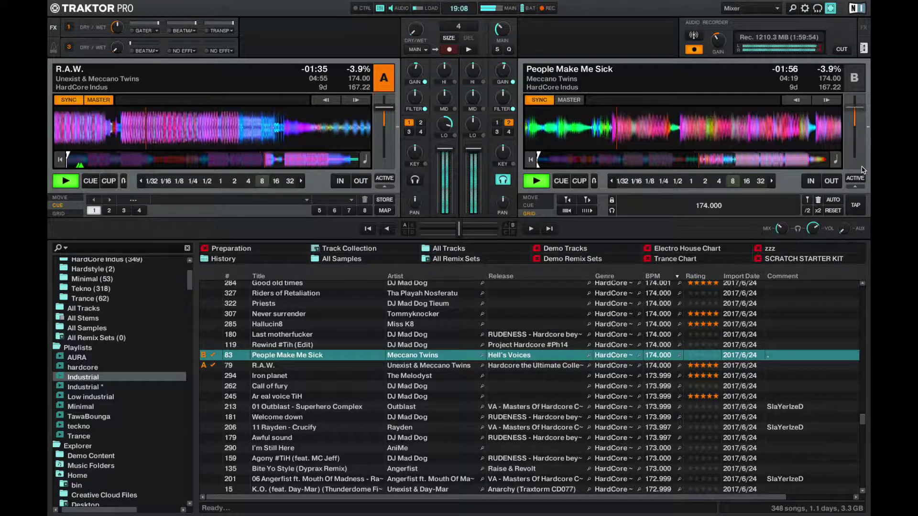
{"action": "key", "text": "h"}
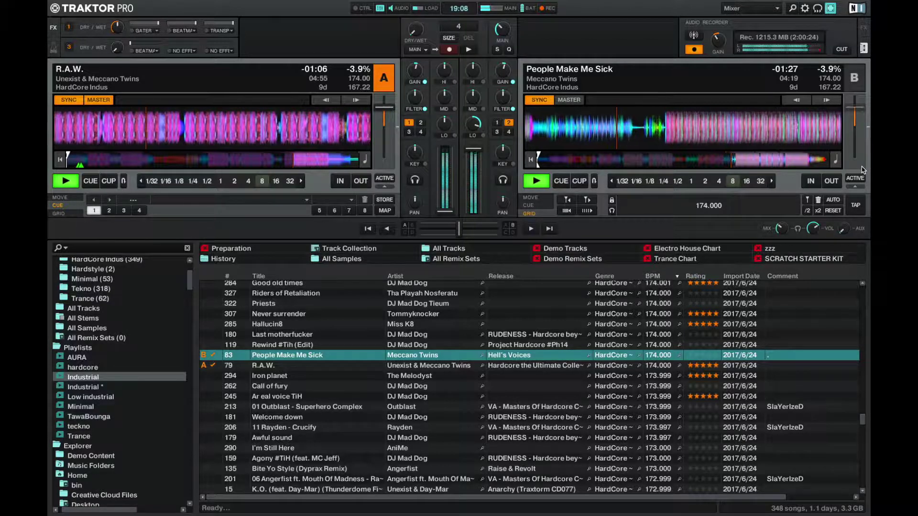
Find "Last motherfucker" by DJ Mad Dog among the 174 BPM tracks and load it into deck A in place of "R.A.W."
{"action": "key", "text": "Up"}
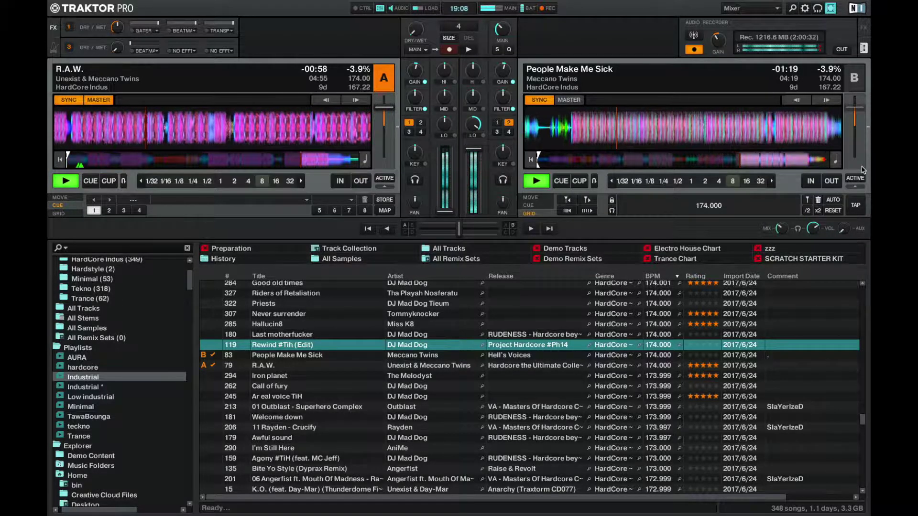
{"action": "key", "text": "Up"}
{"action": "key", "text": "Up"}
{"action": "key", "text": "Up"}
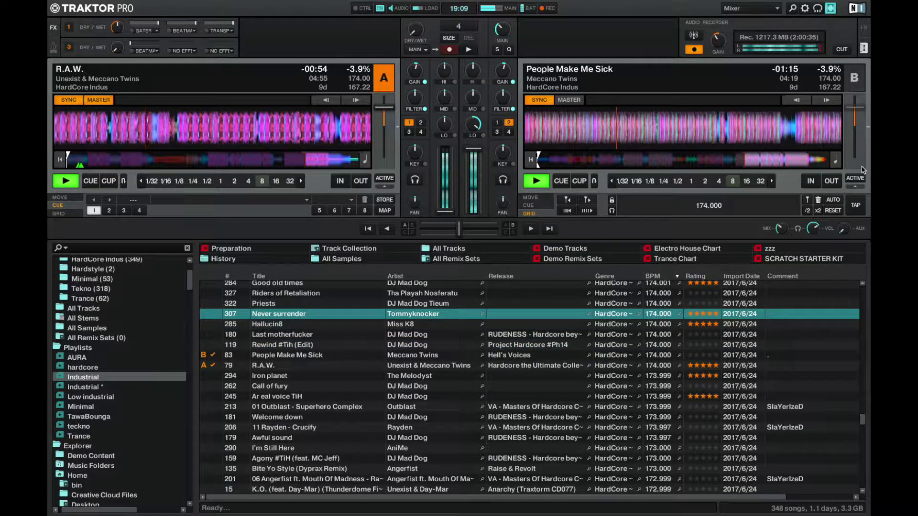
{"action": "key", "text": "Up"}
{"action": "key", "text": "Up"}
{"action": "key", "text": "Up"}
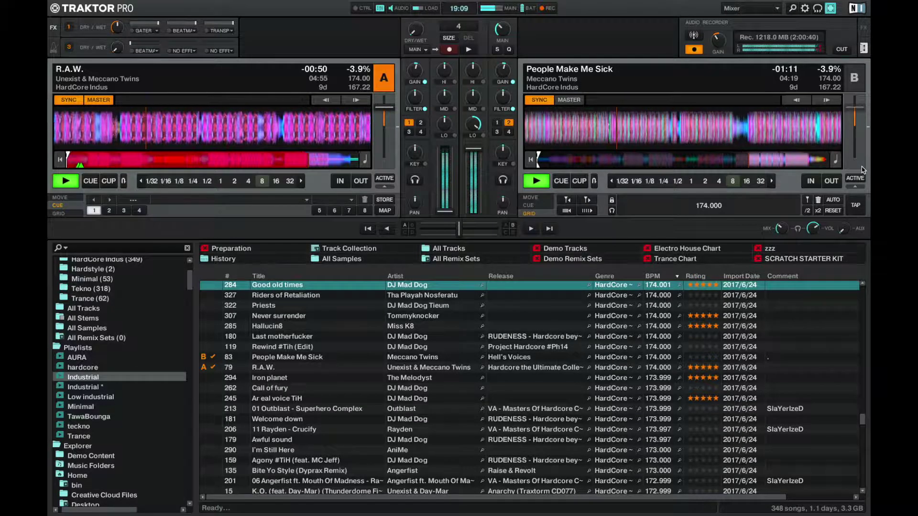
{"action": "key", "text": "Up"}
{"action": "key", "text": "Up"}
{"action": "key", "text": "Down"}
{"action": "key", "text": "Down"}
{"action": "key", "text": "Down"}
{"action": "key", "text": "Down"}
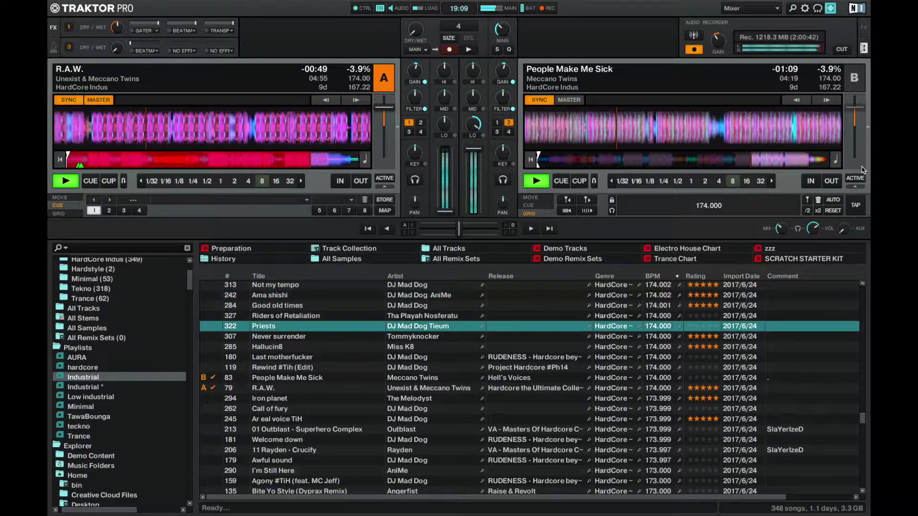
{"action": "key", "text": "Down"}
{"action": "key", "text": "Down"}
{"action": "key", "text": "Down"}
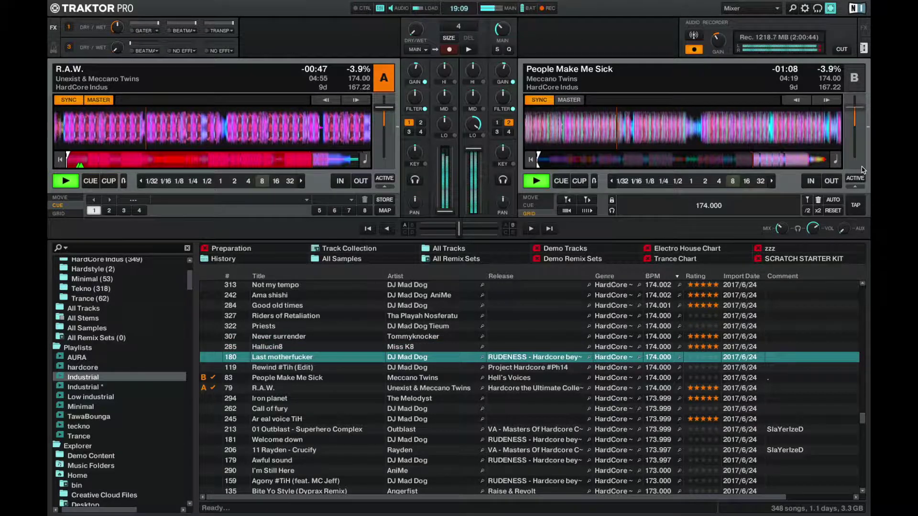
{"action": "key", "text": "a"}
{"action": "key", "text": "super+Left"}
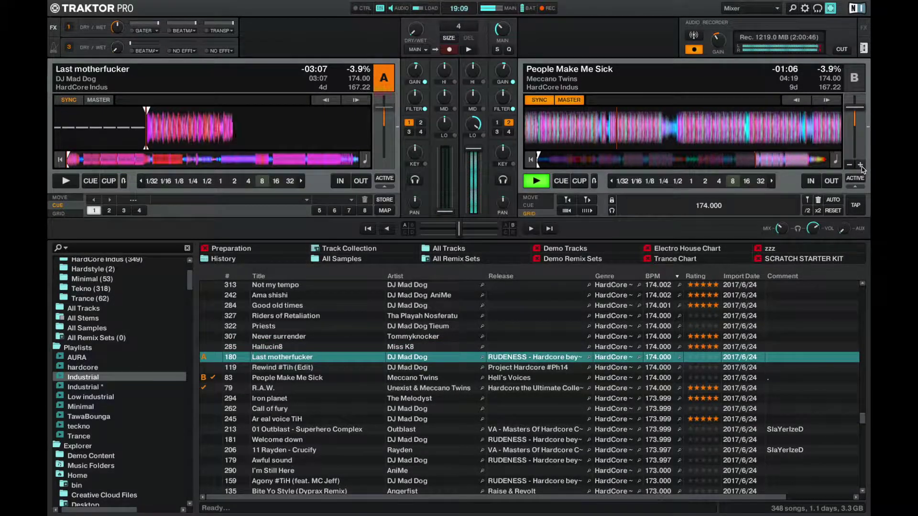
Start "Last motherfucker" synced in the headphones, store hotcue 2 at 0:13.8 and mix it in over "People Make Me Sick"
{"action": "key", "text": "s"}
{"action": "key", "text": "a"}
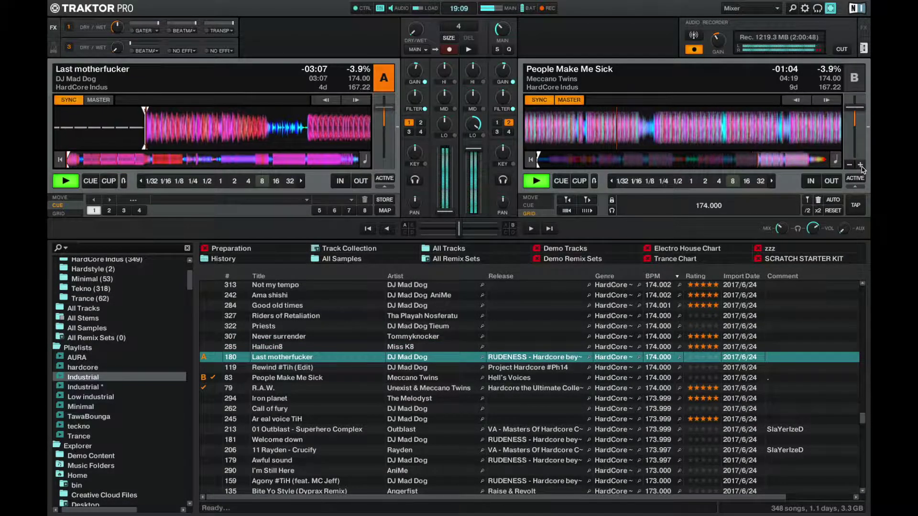
{"action": "key", "text": "f"}
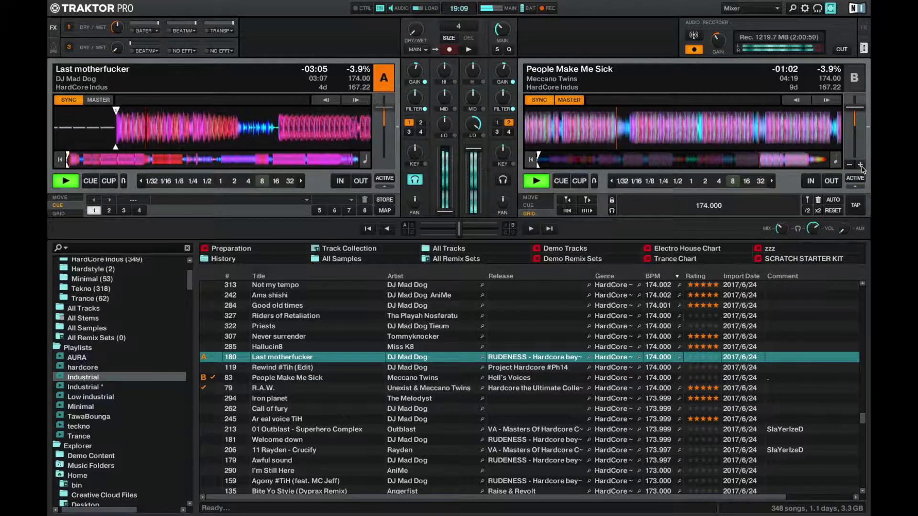
{"action": "key", "text": "z"}
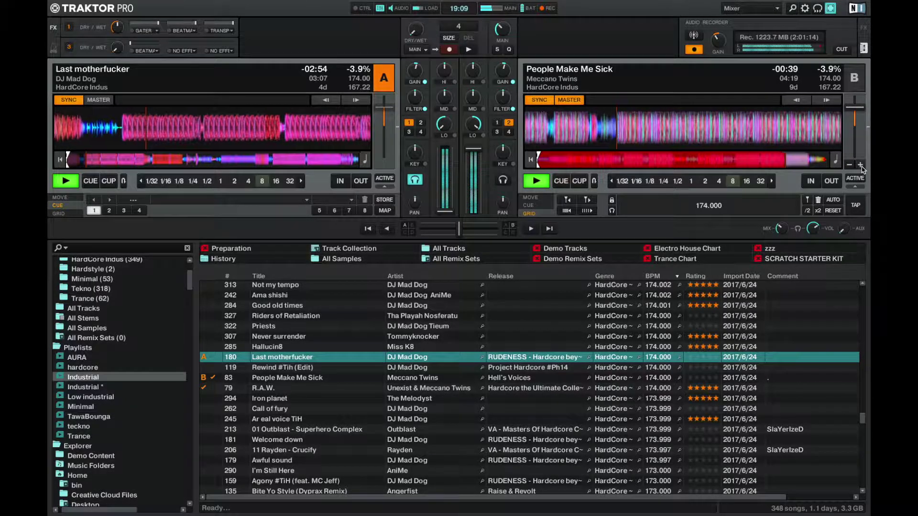
{"action": "key", "text": "2"}
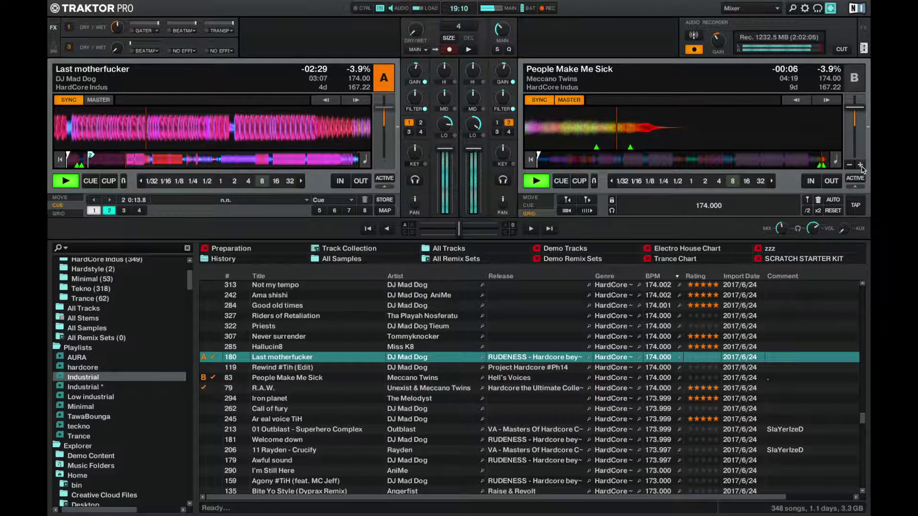
Loop the ending of "People Make Me Sick" on deck B, shortening it from 4 to 2 to 1 beat, and release the loop
{"action": "key", "text": "4"}
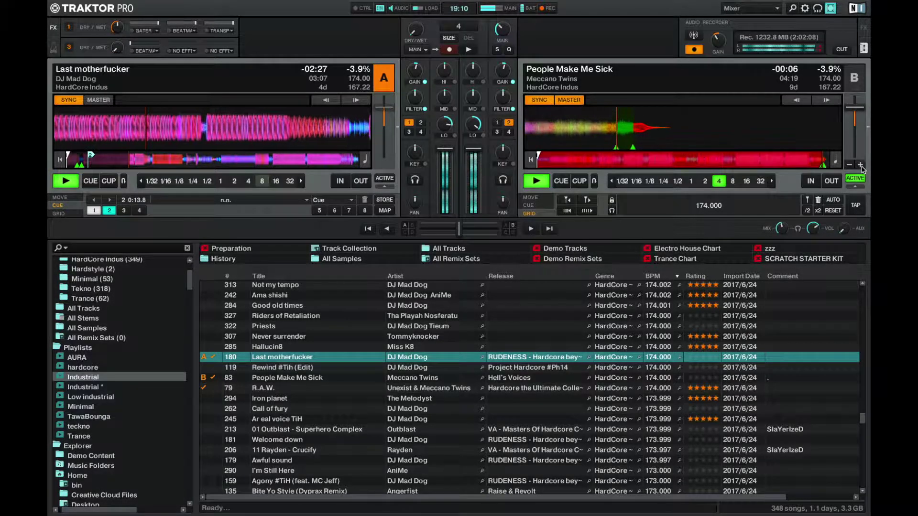
{"action": "key", "text": "2"}
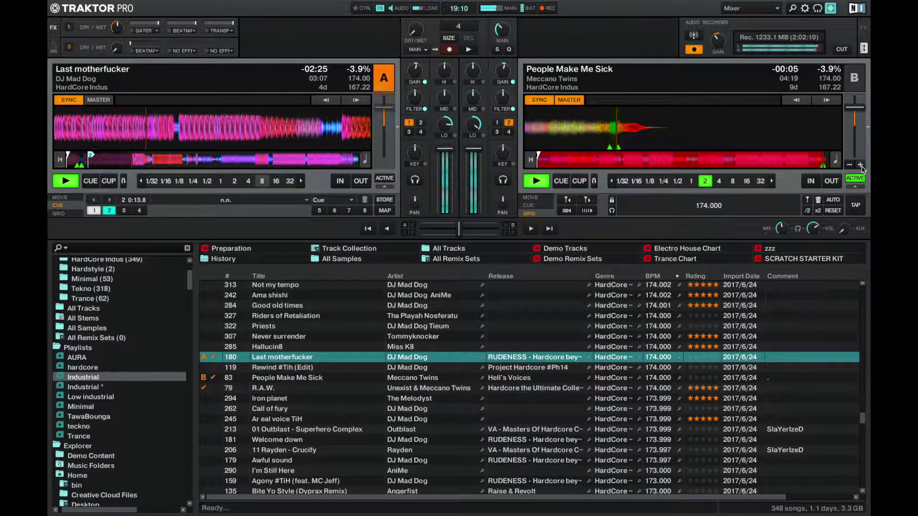
{"action": "key", "text": "1"}
{"action": "key", "text": "1"}
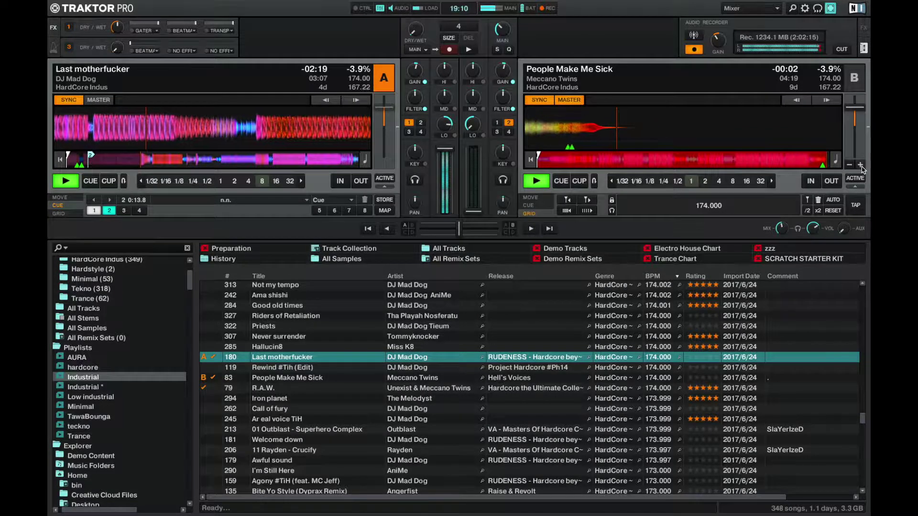
Load "Riders of Retaliation" by Tha Playah Nosferatu into deck B, preview it in the headphones and mix it in over "Last motherfucker"
{"action": "key", "text": "Up"}
{"action": "key", "text": "Up"}
{"action": "key", "text": "Up"}
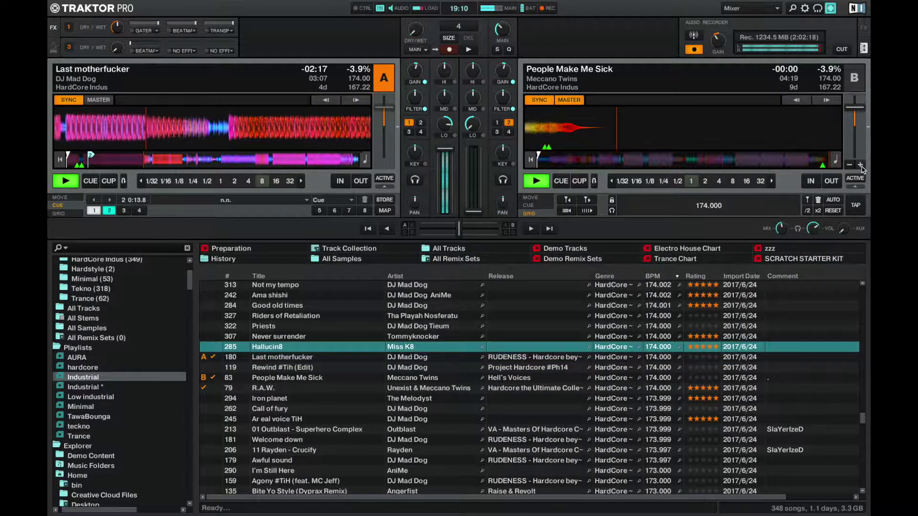
{"action": "key", "text": "Up"}
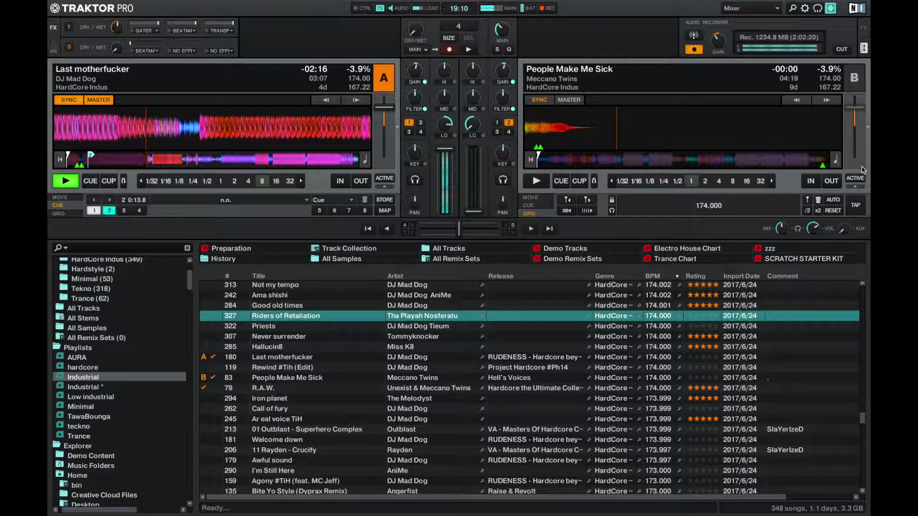
{"action": "key", "text": "ctrl+Right"}
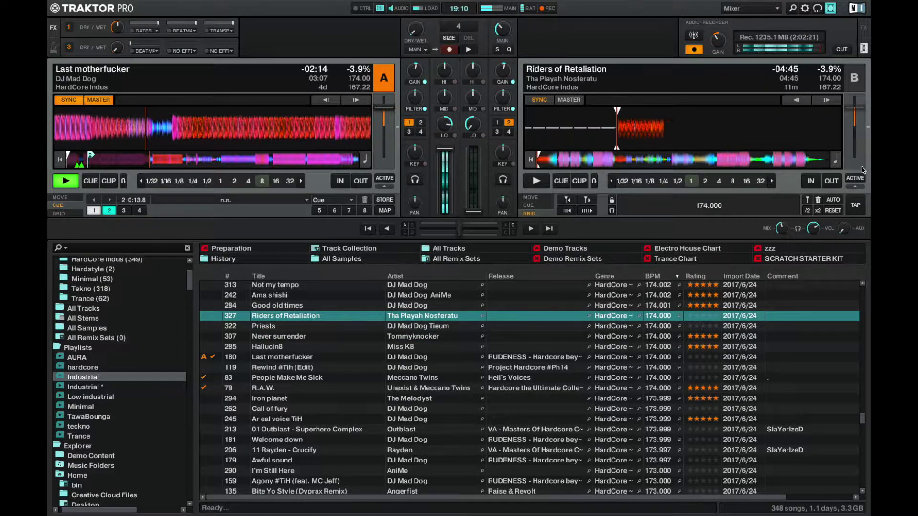
{"action": "key", "text": "space"}
{"action": "key", "text": "p"}
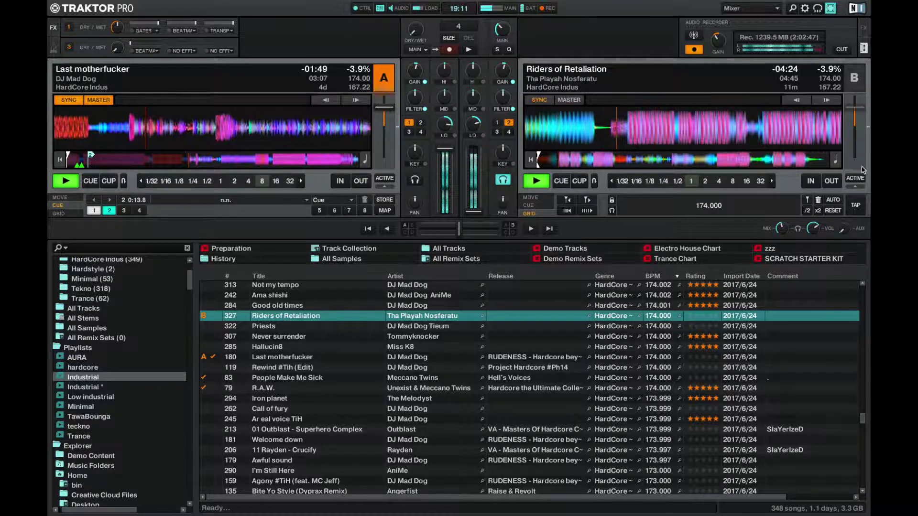
{"action": "key", "text": "Home"}
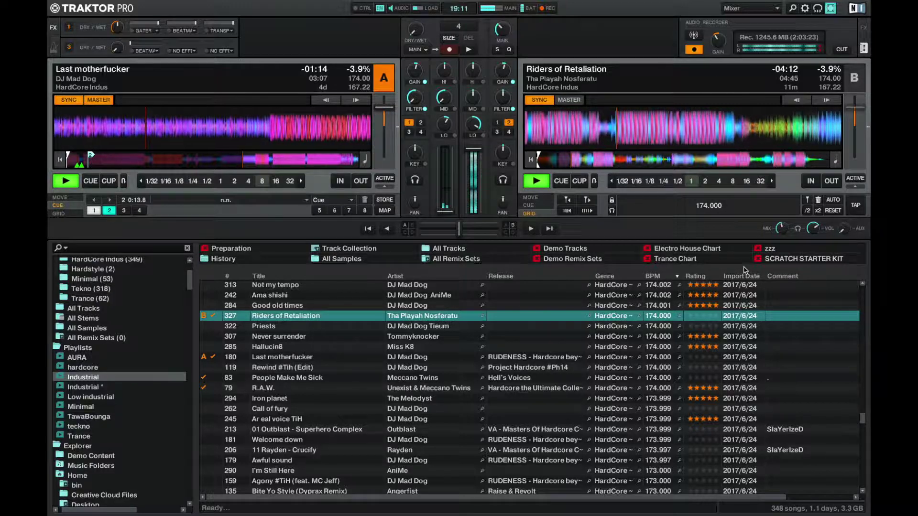
Rate "Riders of Retaliation" three stars and browse the Industrial playlist up to "Before I Forget (2013 Re-Master)" among the 175 BPM tracks
{"action": "left_click", "coordinate": [709, 316]}
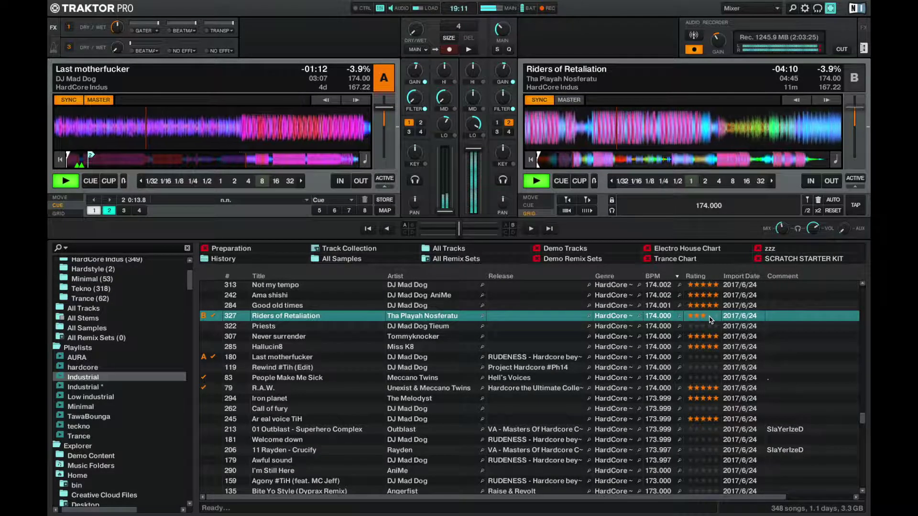
{"action": "key", "text": "Up"}
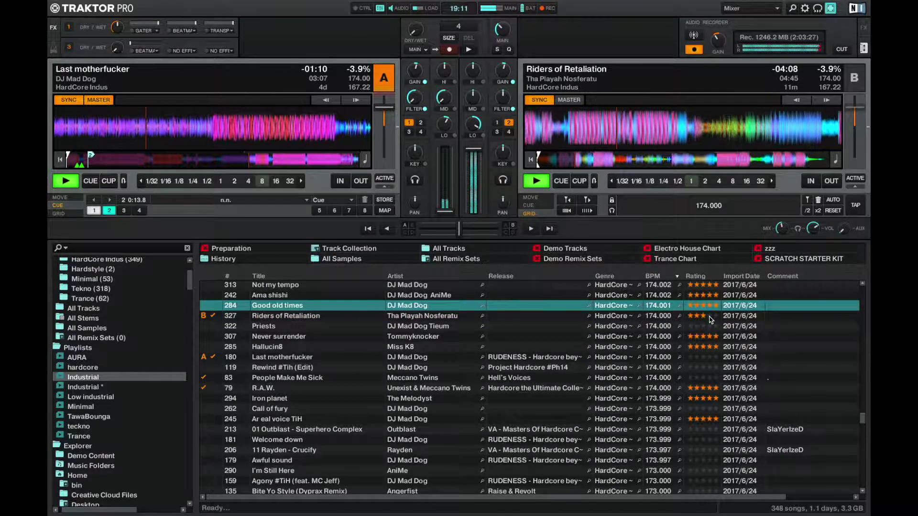
{"action": "key", "text": "Up"}
{"action": "key", "text": "Up"}
{"action": "key", "text": "Up"}
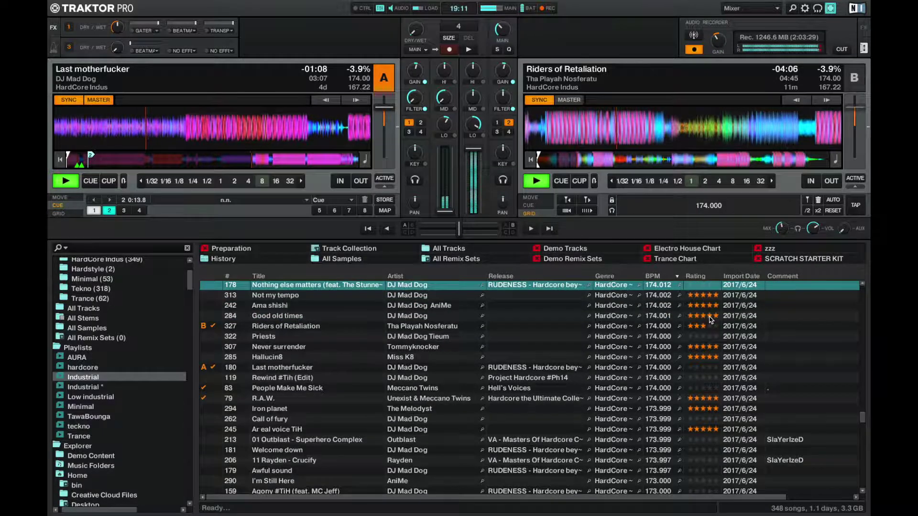
{"action": "key", "text": "Up"}
{"action": "key", "text": "Up"}
{"action": "key", "text": "Up"}
{"action": "key", "text": "Up"}
{"action": "key", "text": "Up"}
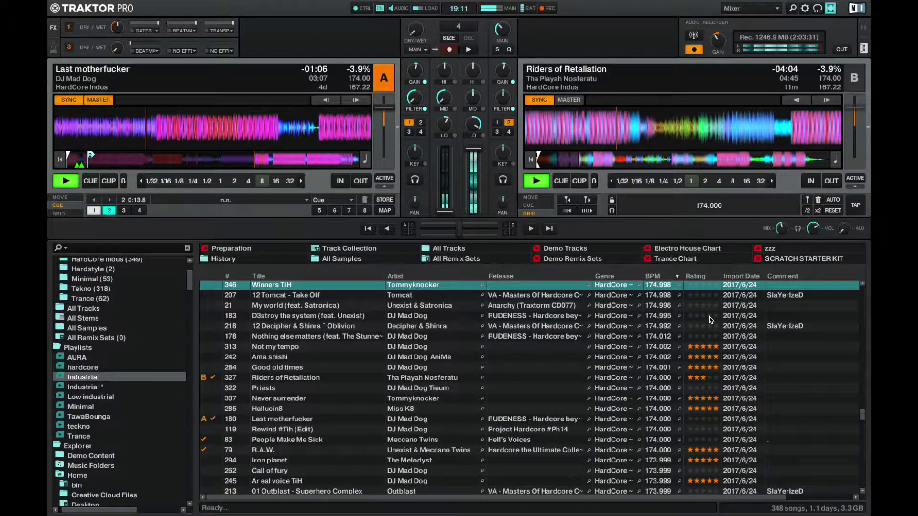
{"action": "key", "text": "Up"}
{"action": "key", "text": "Up"}
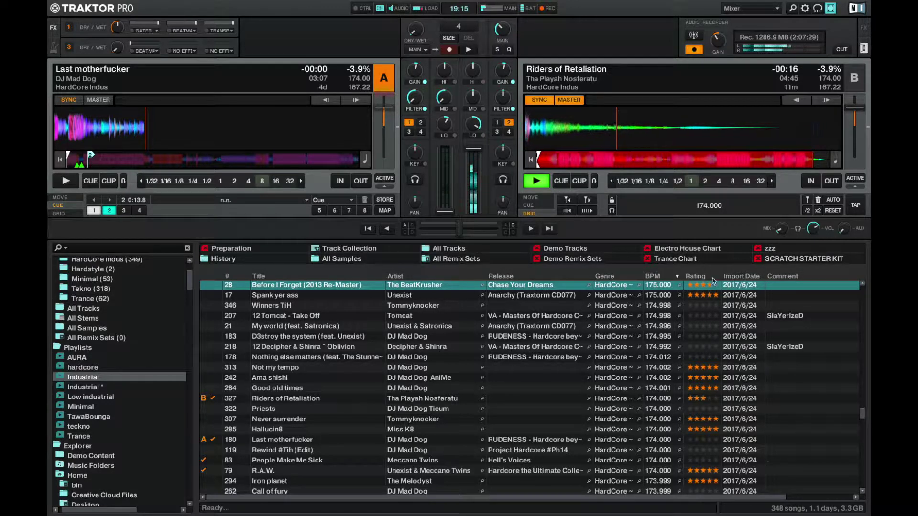
Stop the audio recording of the mix and switch to the macOS desktop
{"action": "left_click", "coordinate": [694, 52]}
{"action": "key", "text": "ctrl+Left"}
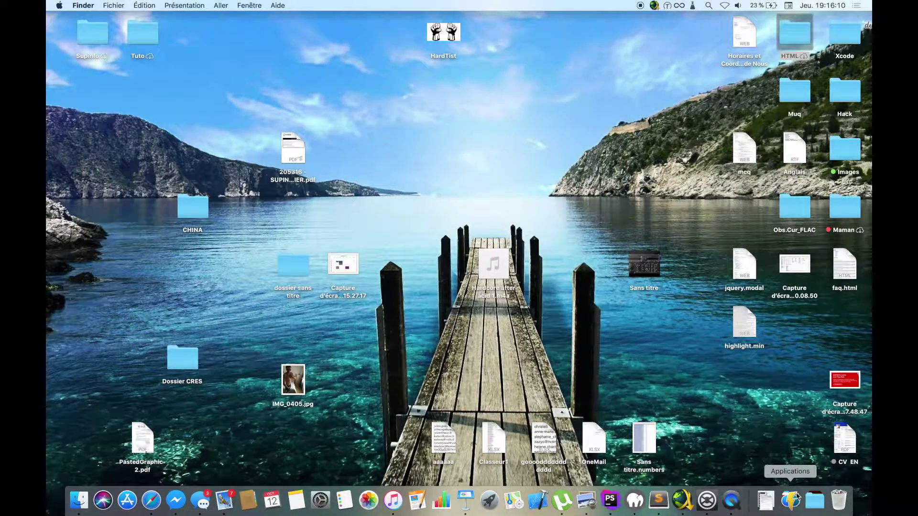